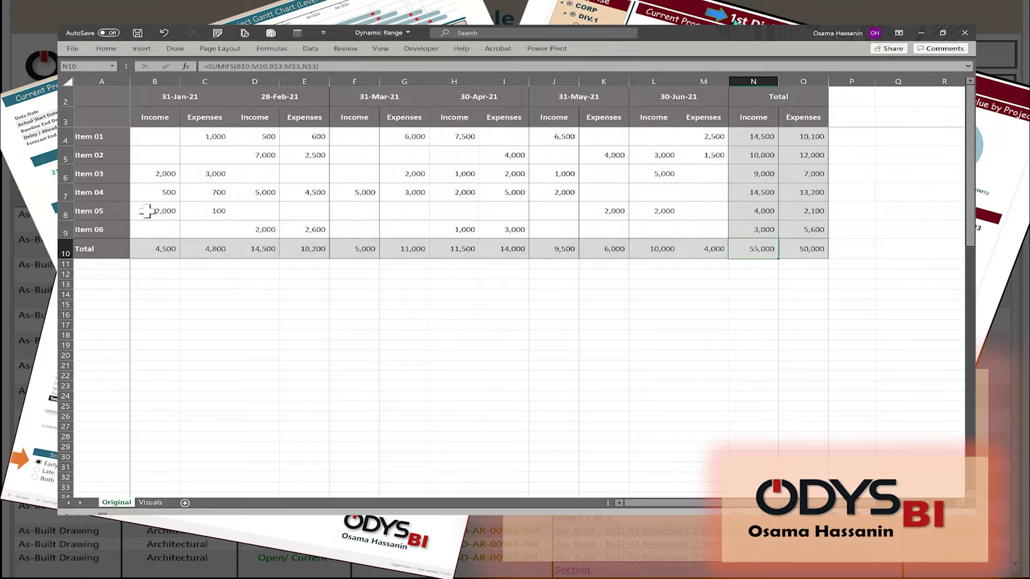
- Undo the last change and insert a blank row above the Total row
left_click(93, 230)
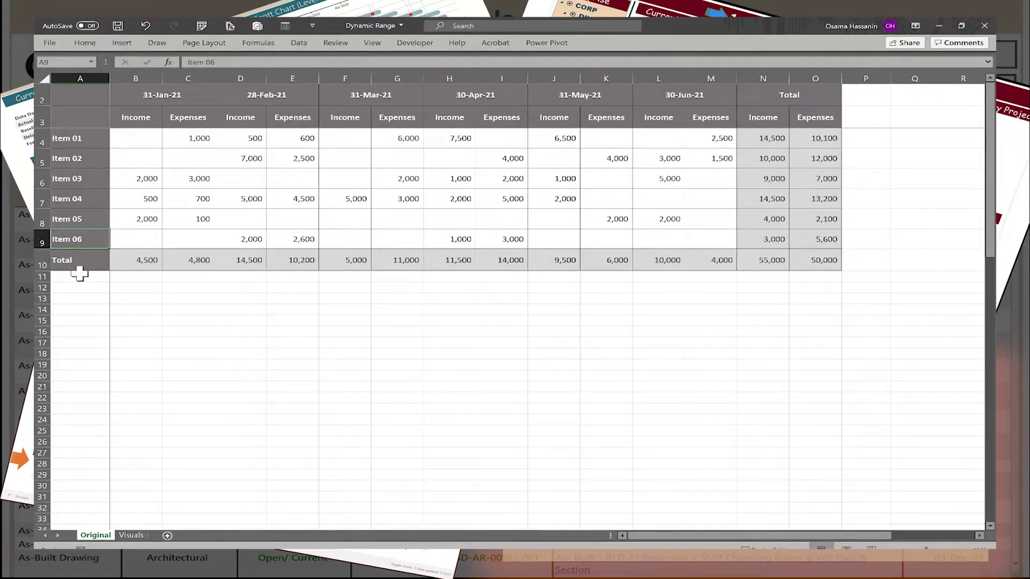
key("ctrl+z")
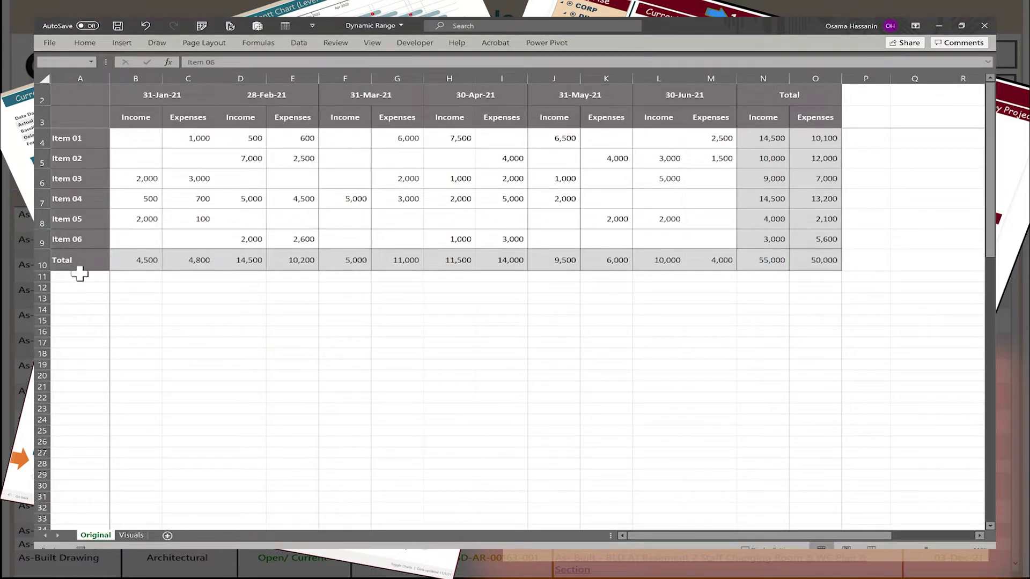
left_click(66, 286)
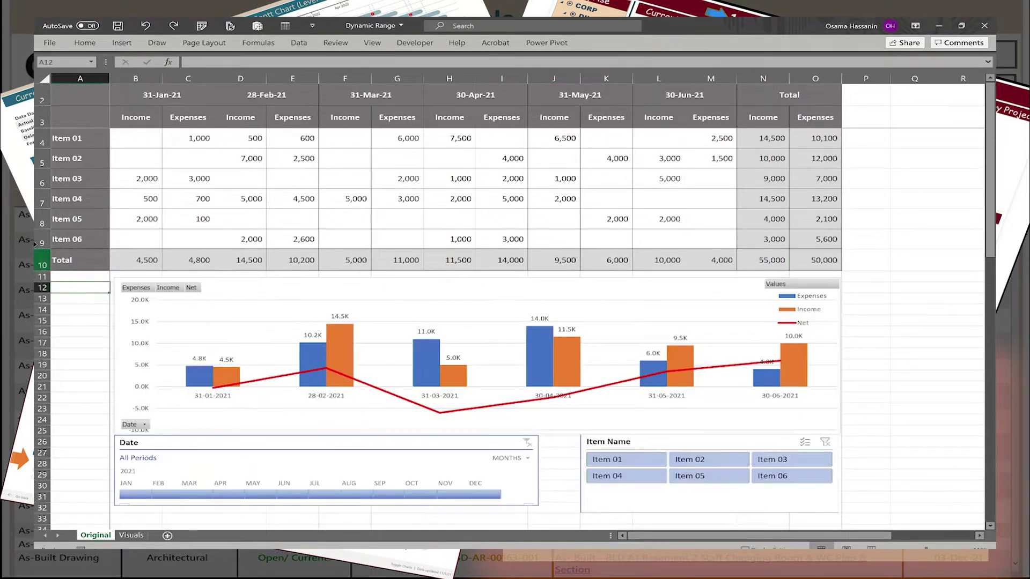
left_click(42, 262)
right_click(44, 261)
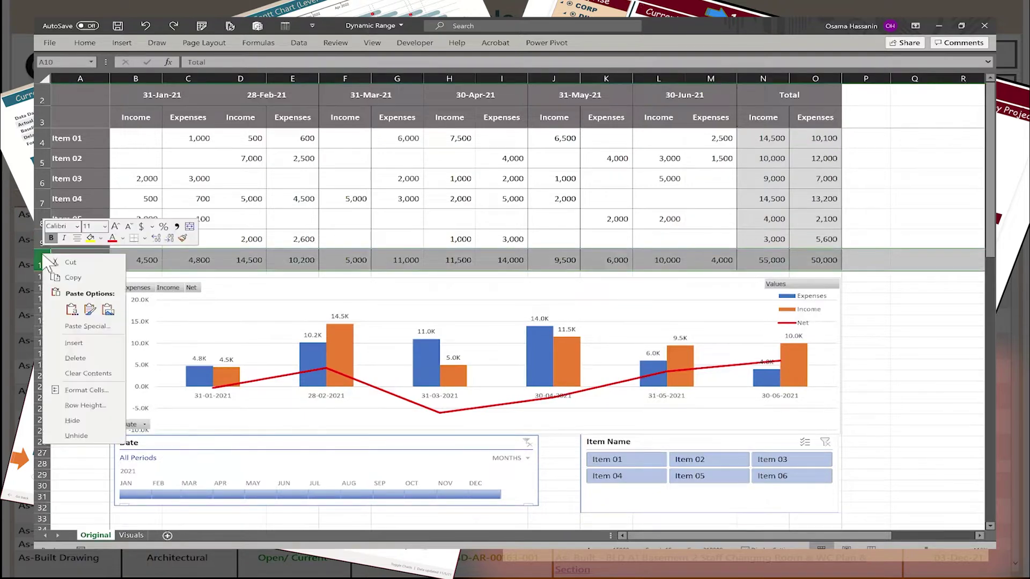
left_click(66, 343)
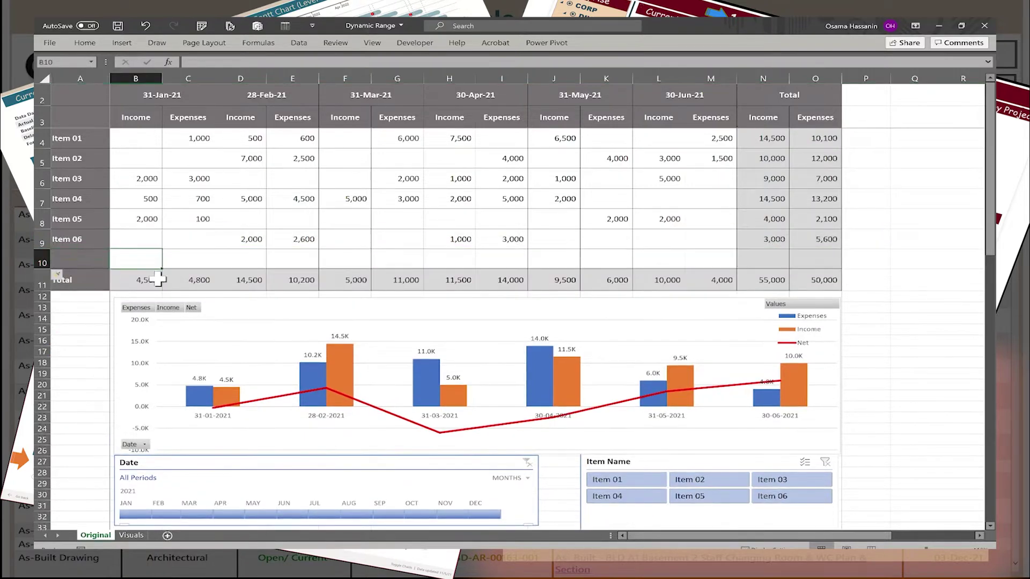
- Enter Item 07 with 7,000 income and 5,000 expenses for January, 3,000 income and 2,000 expenses for March, and 1,000 income for May
type("Item 07")
key("Tab")
type("7000")
key("Tab")
type("5000")
key("Tab")
key("Tab")
key("Tab")
type("30001000")
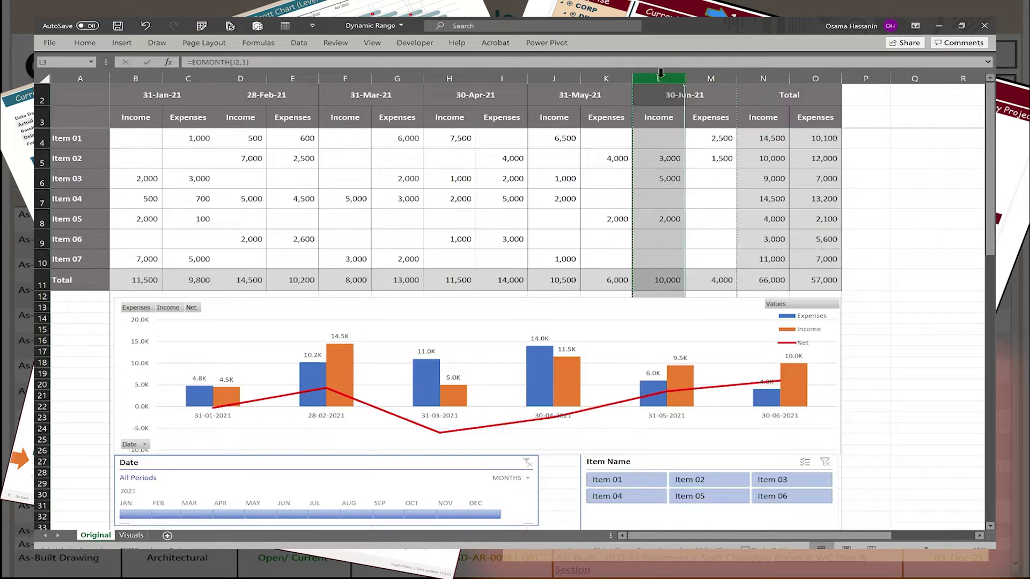
- Insert Income and Expenses columns for 31-Jul-21 before Total, entering 2,000 income for Item 01 and 5,000 expenses for Item 03
key("ctrl+shift+plus")
type("2000")
key("Right")
key("Down")
key("Down")
type("5000")
key("Down")
key("Down")
key("Down")
- Enter 2,000 income and 1,500 expenses for Item 06 under 31-Jul-21 and save the workbook
key("Left")
type("2000")
key("Tab")
type("1500")
key("Down")
key("ctrl+s")
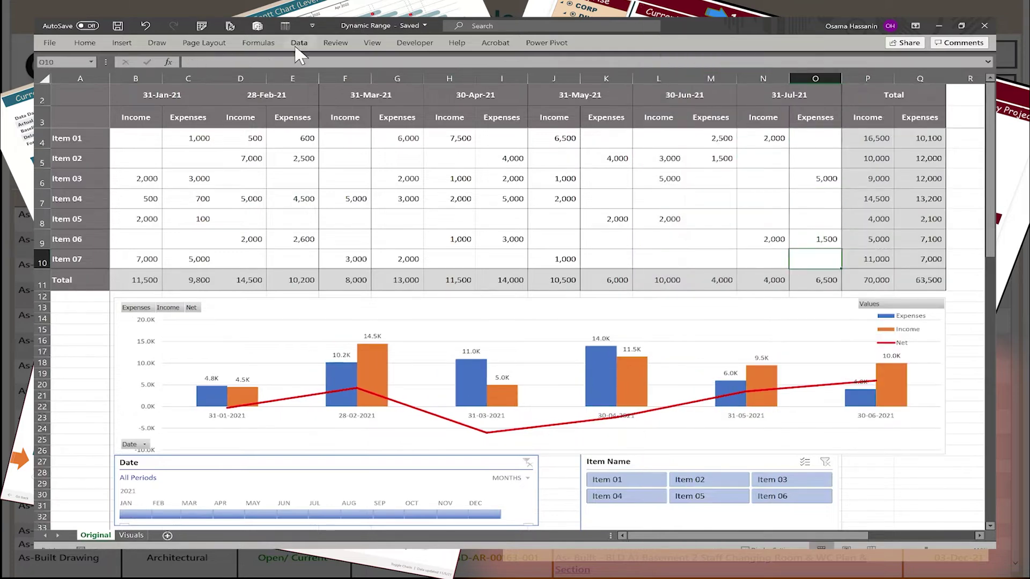
- Refresh the data and filter the chart by Item 07, extending the filter back to Item 04 and selecting a timeline period from January
left_click(550, 337)
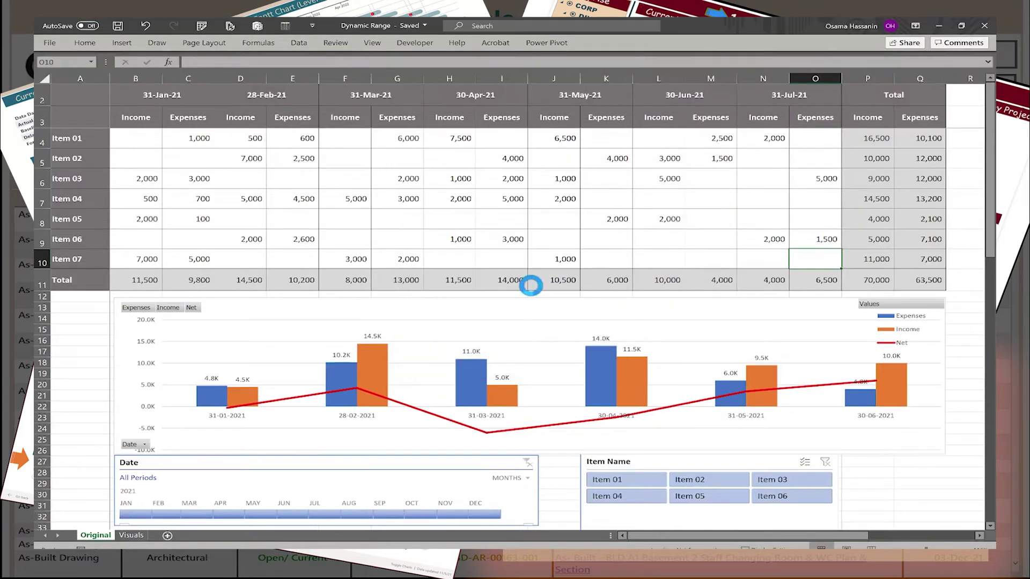
left_click(877, 423)
left_click(593, 512)
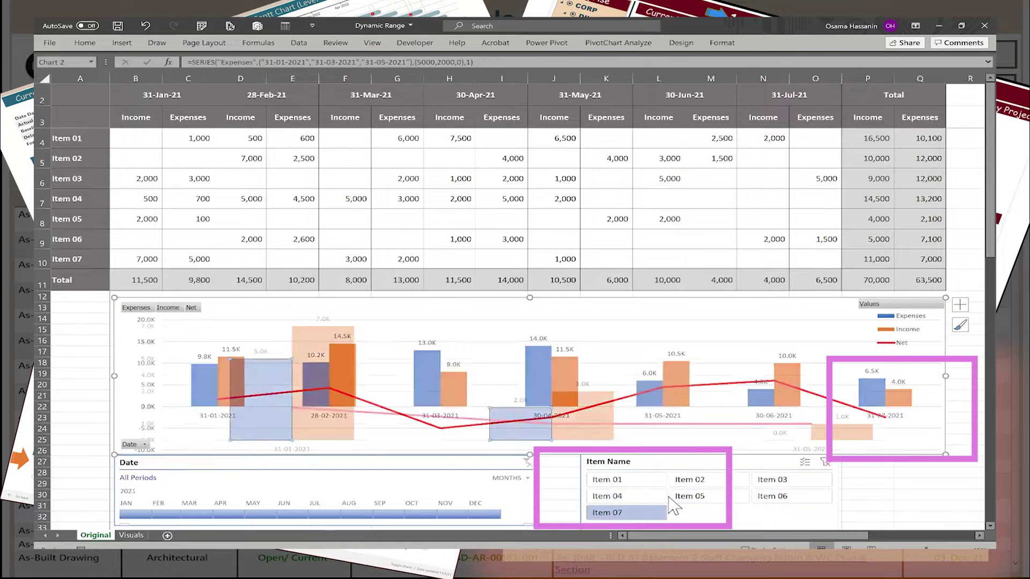
left_click(594, 496, "shift")
left_click_drag(128, 514, 362, 519)
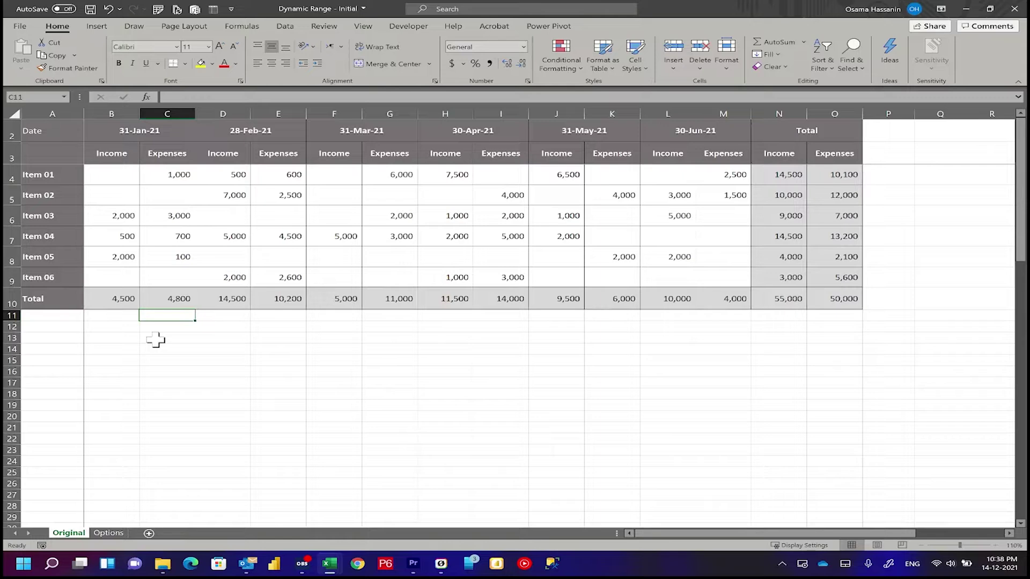
- On the Options sheet, enter =CELL("filename") in B4 as the File Full Path
left_click(109, 533)
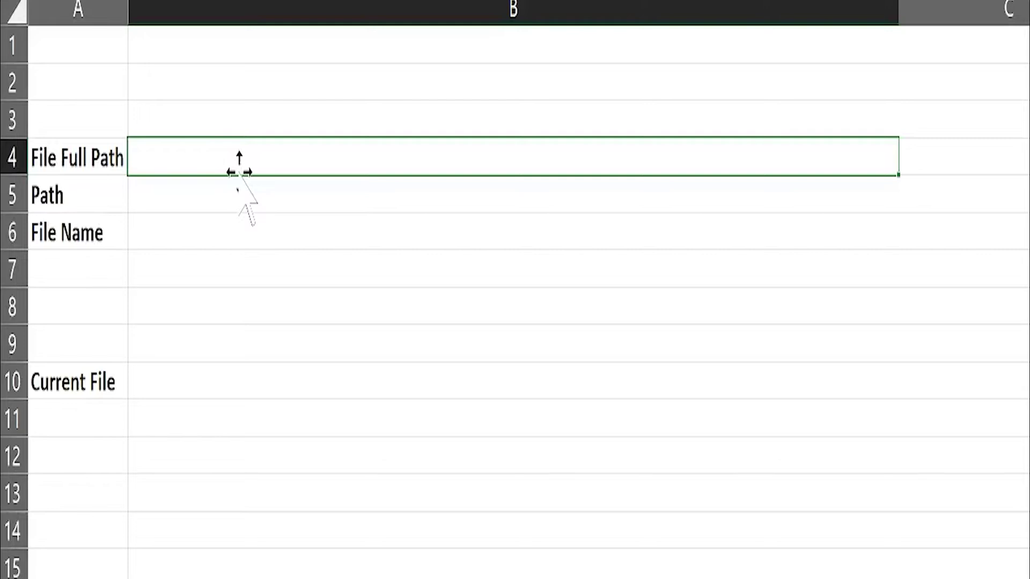
type("=cell(")
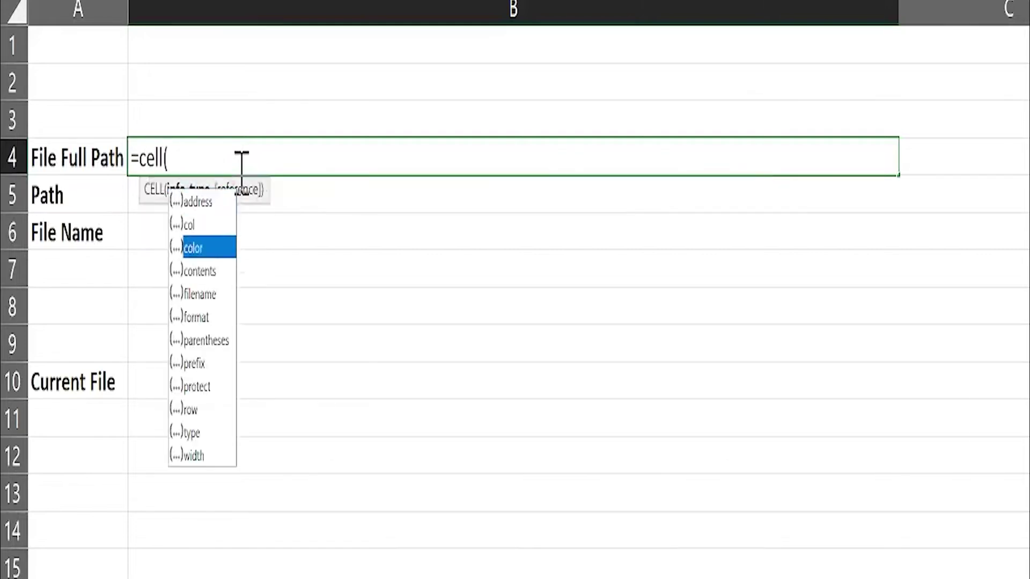
key("Down")
key("Down")
key("Tab")
type(")")
key("Return")
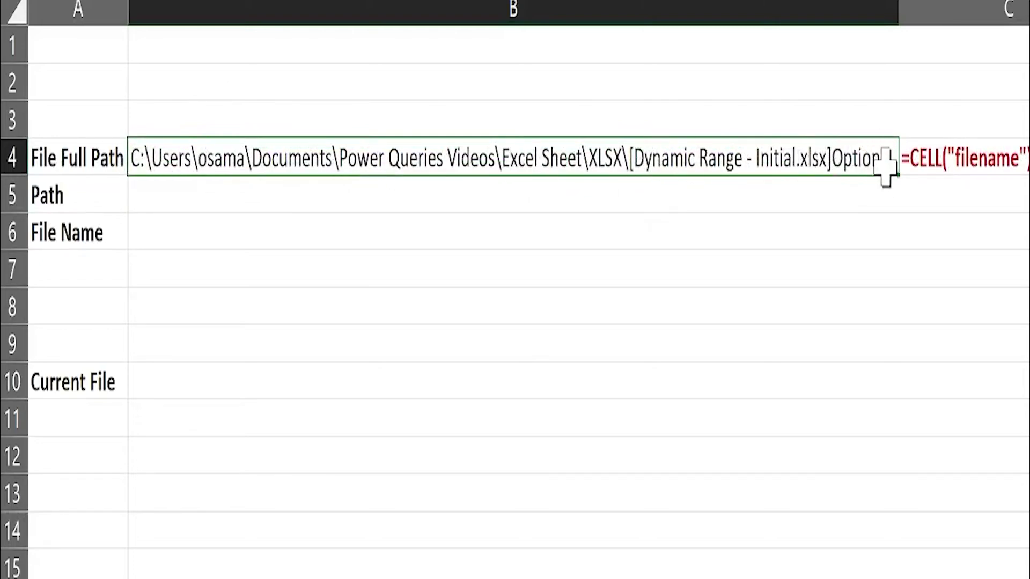
- Extract the folder path into B5 with the formula =LEFT(B4,FIND("[",B4)-1)
left_click(167, 194)
left_click(153, 173)
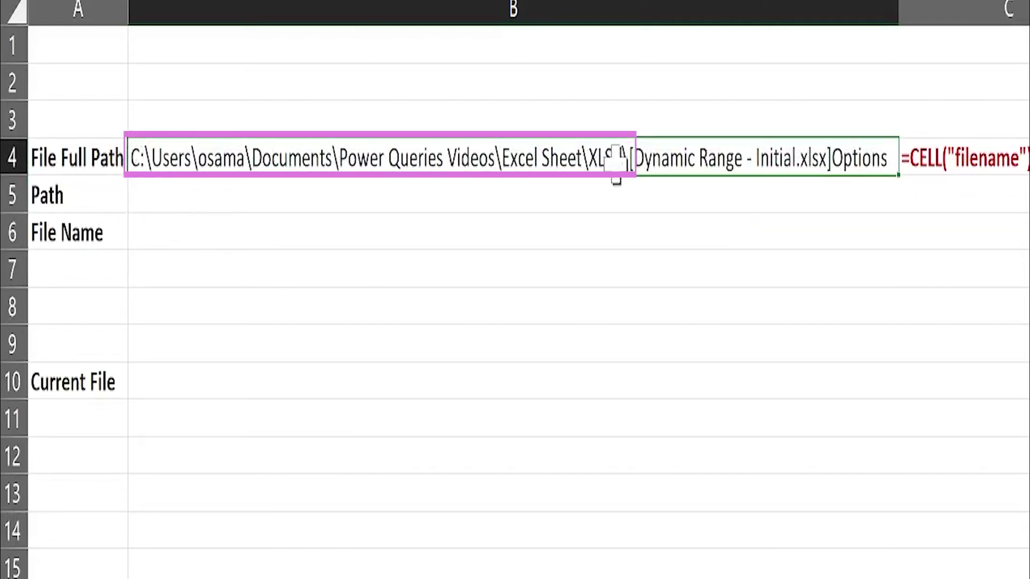
left_click(327, 197)
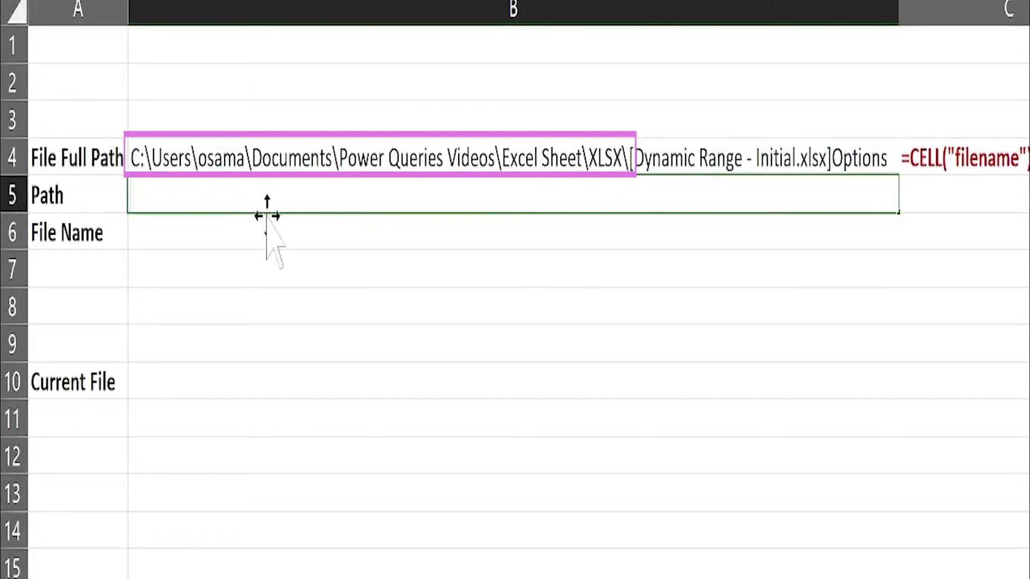
type("=LEFT(B4,FIND(\"[\",B4)-1)")
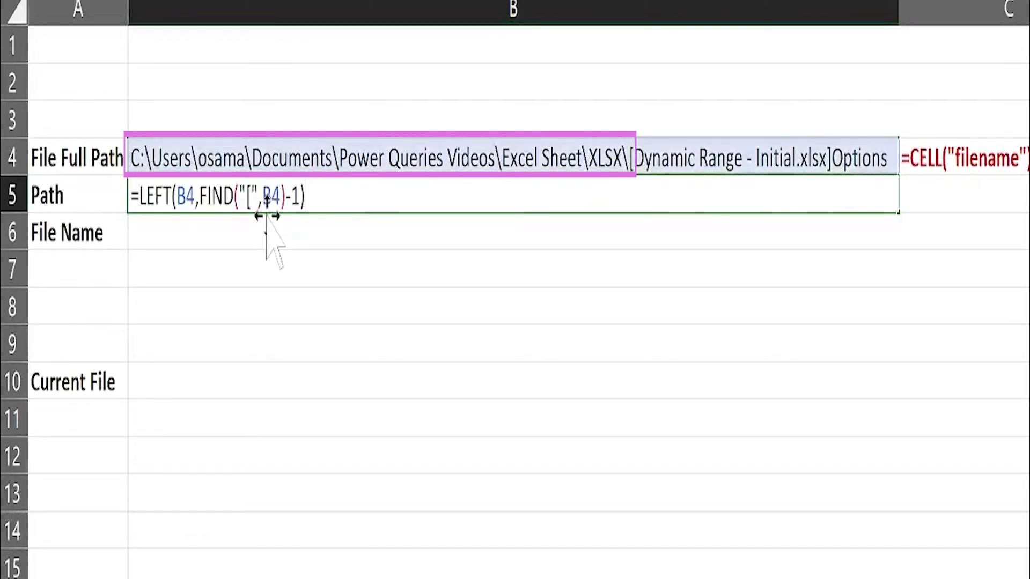
key("Return")
left_click(271, 202)
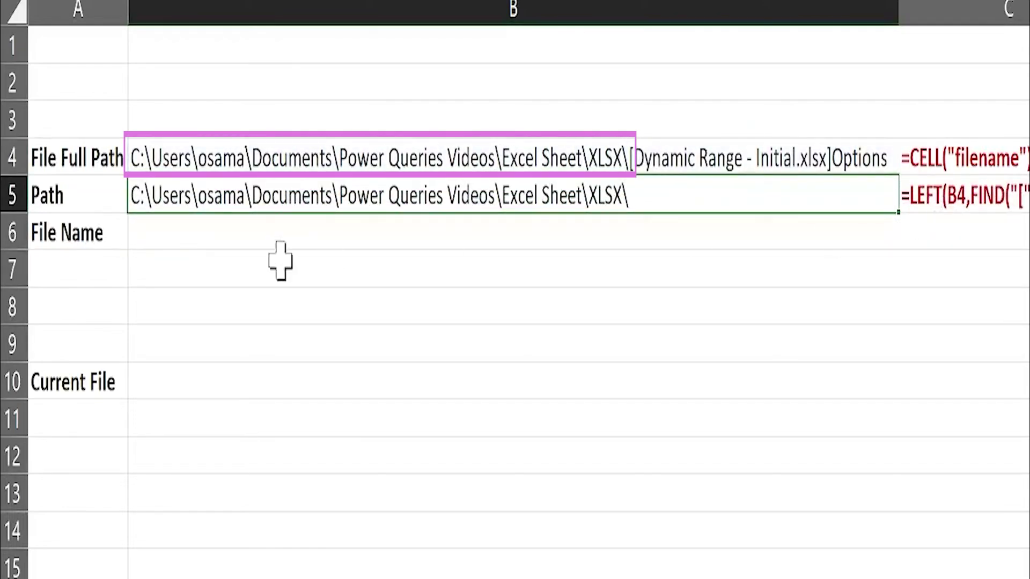
- Extract the file name into B6 with =MID(B4,FIND("[",B4)+1,FIND("]",B4)-FIND("[",B4)-1)
left_click(277, 238)
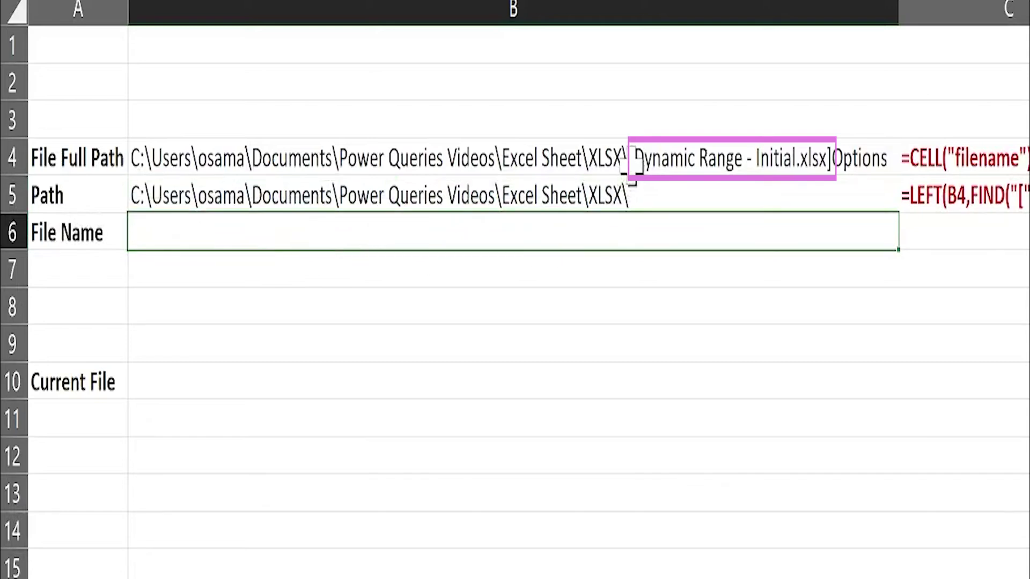
double_click(278, 238)
type("=MID(B4,FIND(\"[\",B4)+1,FIND(\"]\",B4)-FIND(\"[\",B4)-1)")
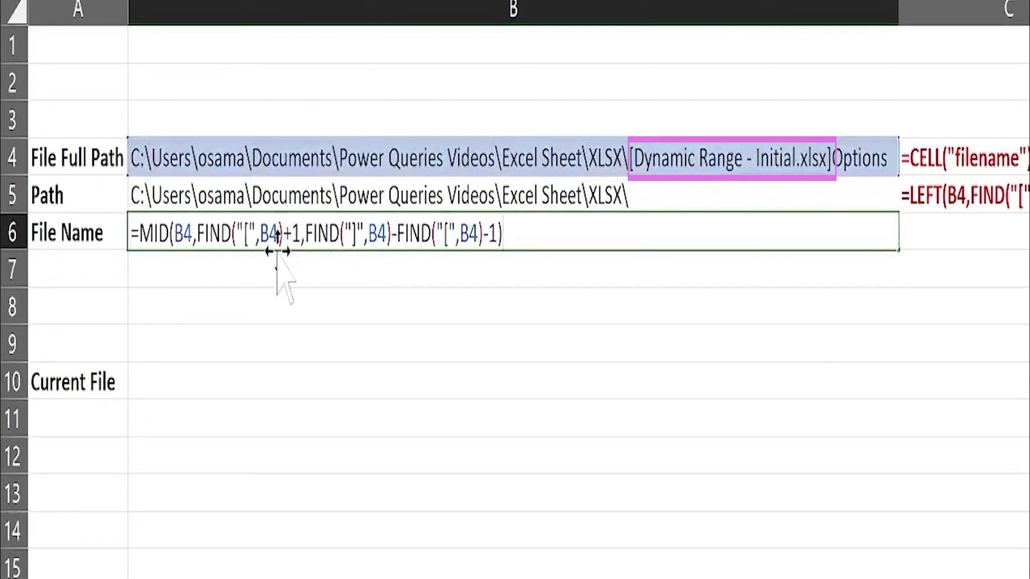
key("Return")
key("Up")
key("Up")
- Join the path and file name in the Current File cell B10 with the formula =B5&B6
left_click(256, 382)
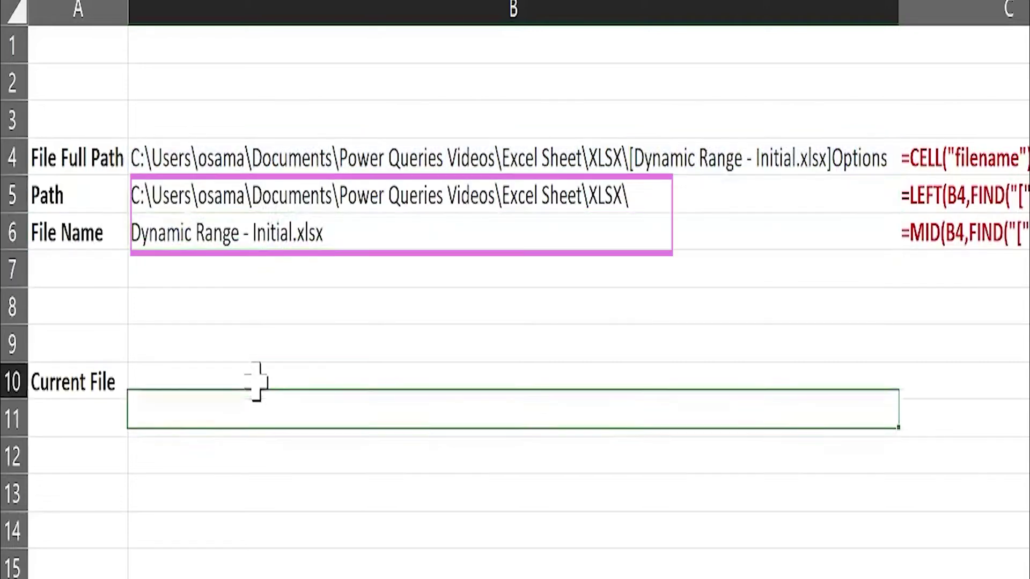
double_click(258, 392)
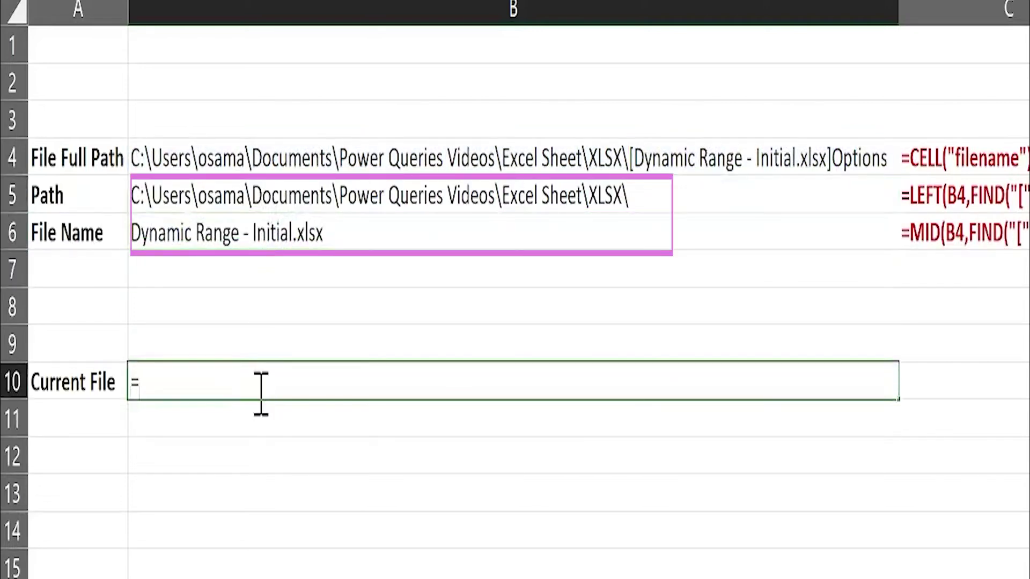
left_click(263, 197)
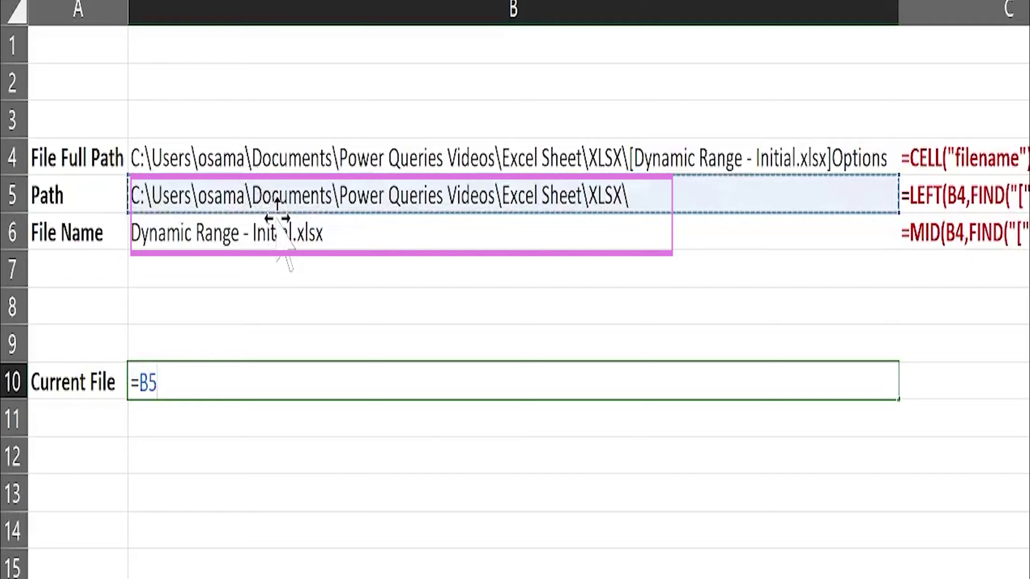
type("&")
left_click(260, 232)
key("ctrl+Return")
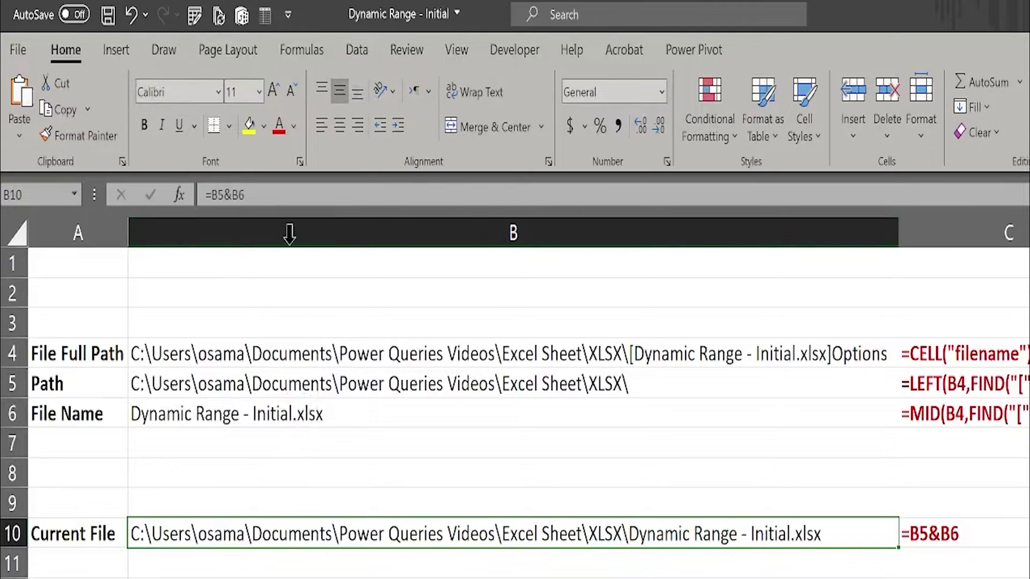
- Turn the Current File row A10:C10 into a table without headers and load it into Power Query
left_click(357, 50)
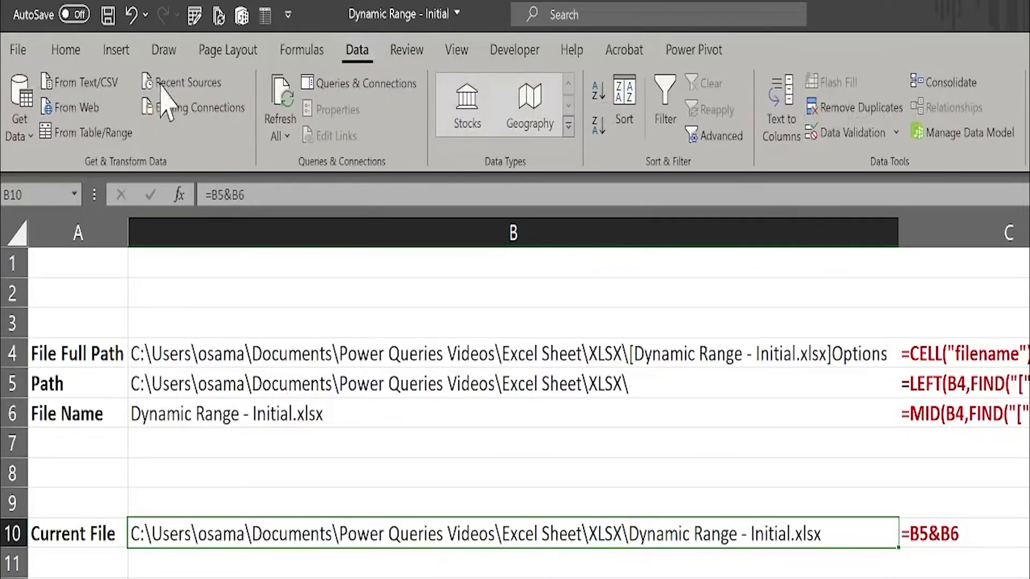
left_click(65, 136)
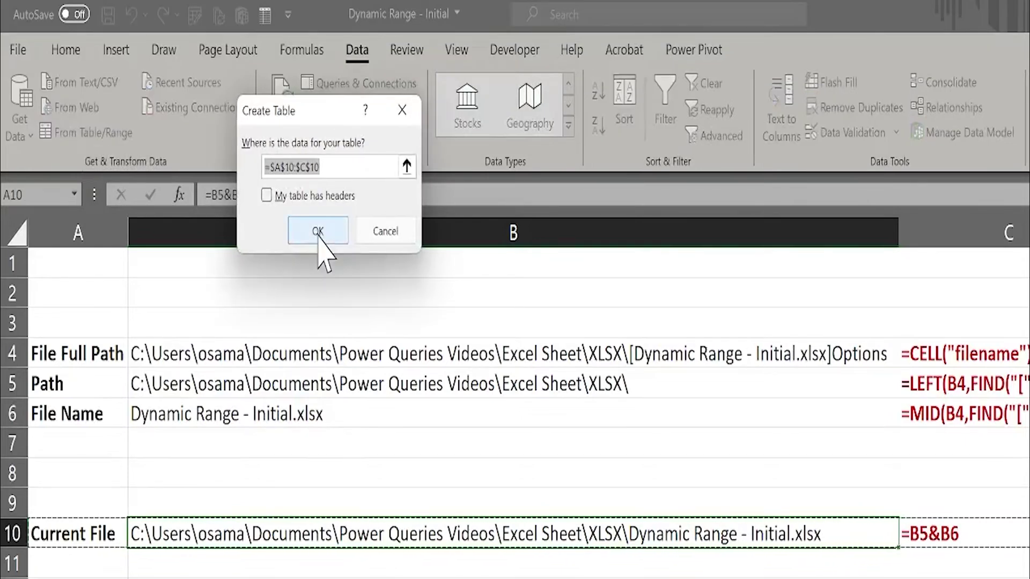
left_click(318, 232)
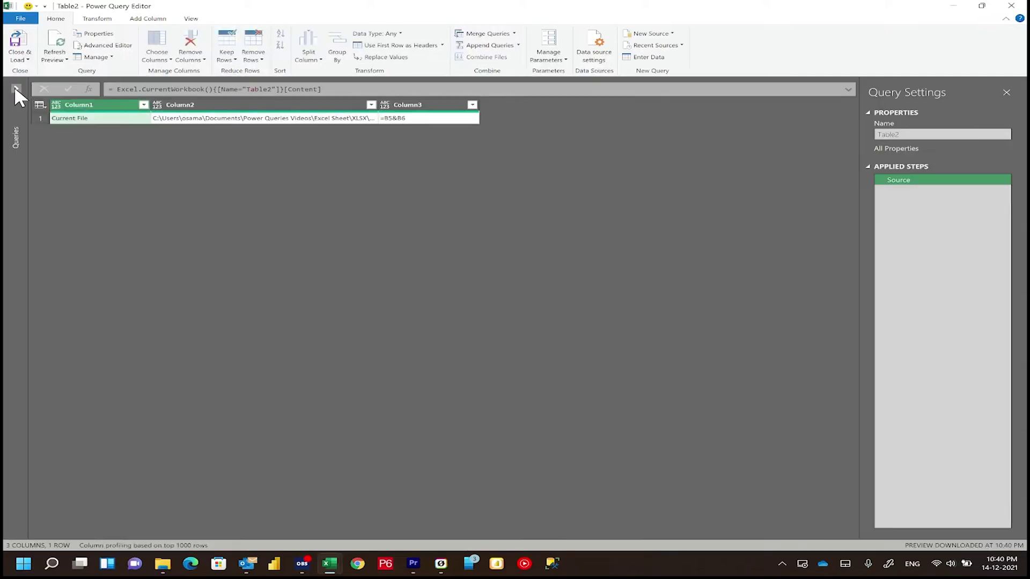
- Widen Column2 of the Table2 query and drill down into its file path value
left_click(14, 86)
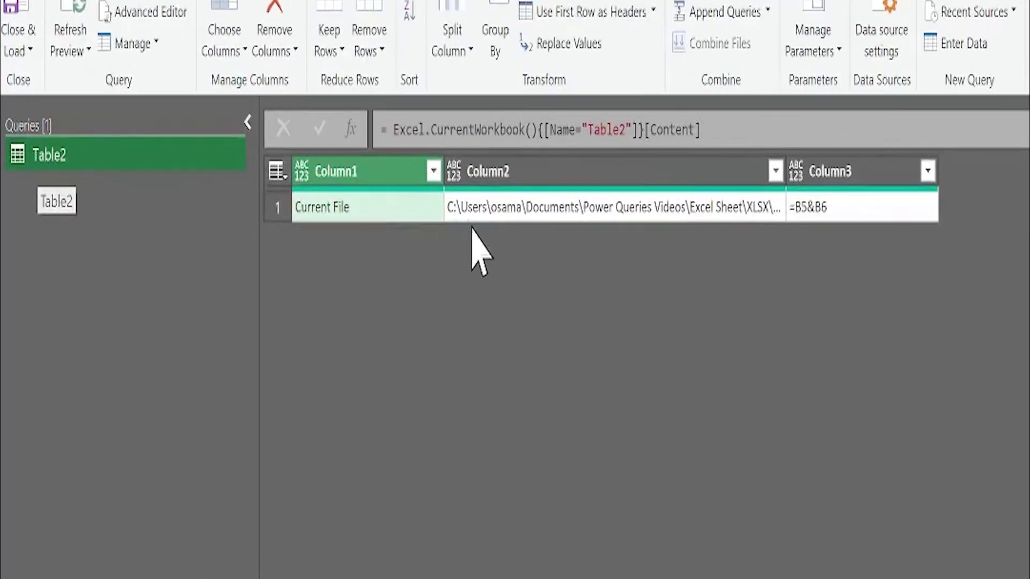
left_click(546, 209)
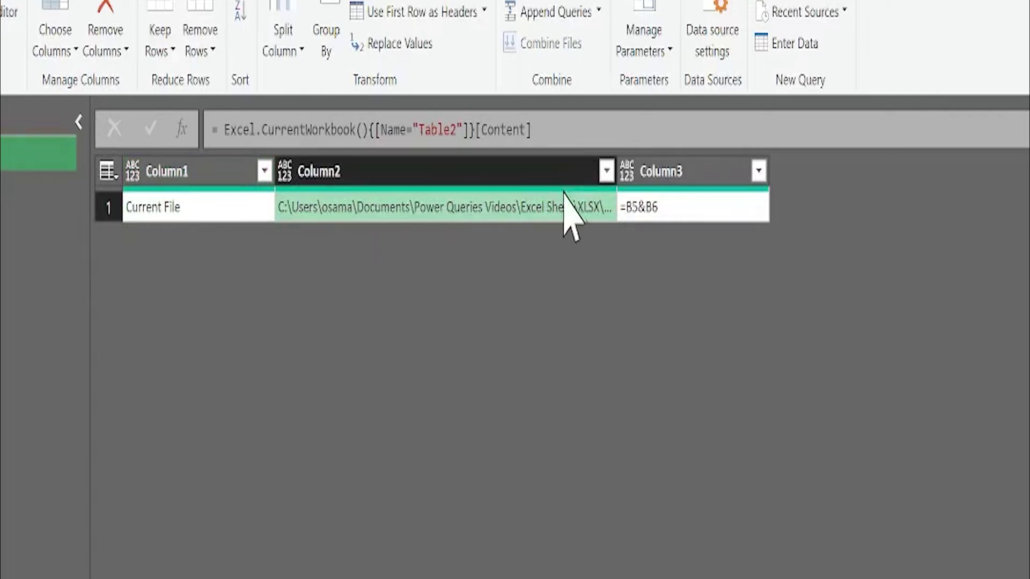
left_click_drag(616, 171, 767, 172)
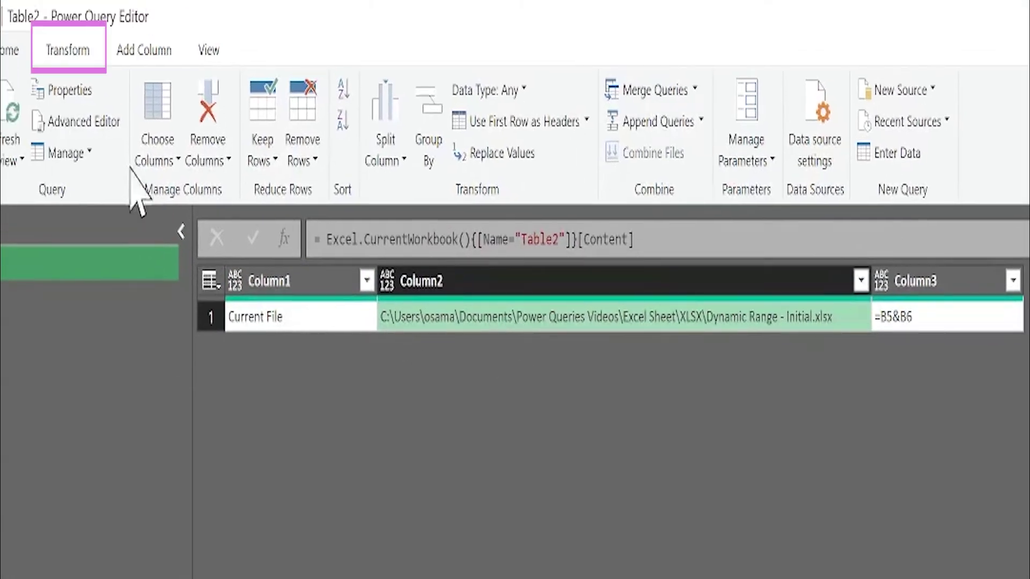
left_click(79, 48)
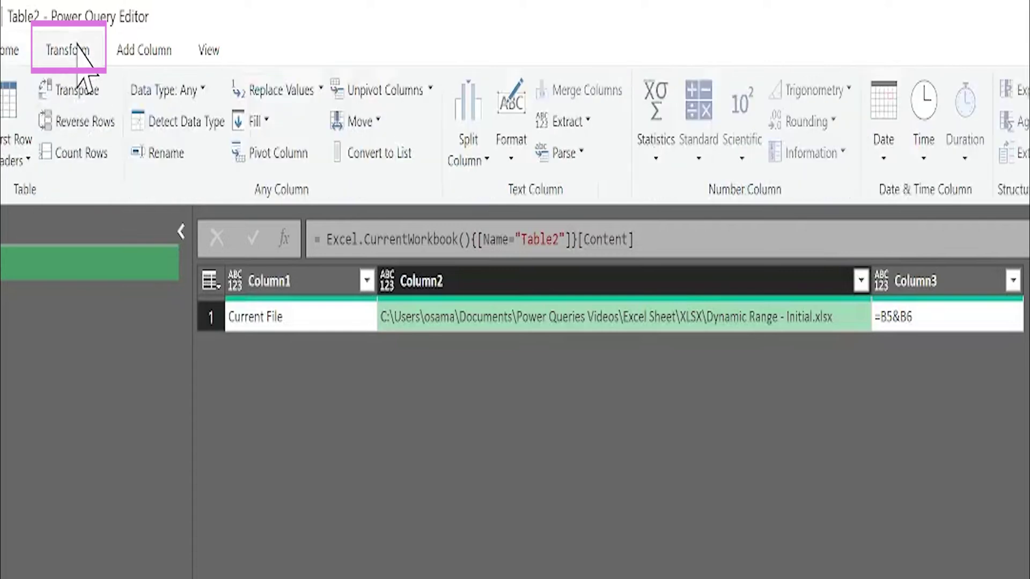
left_click(406, 159)
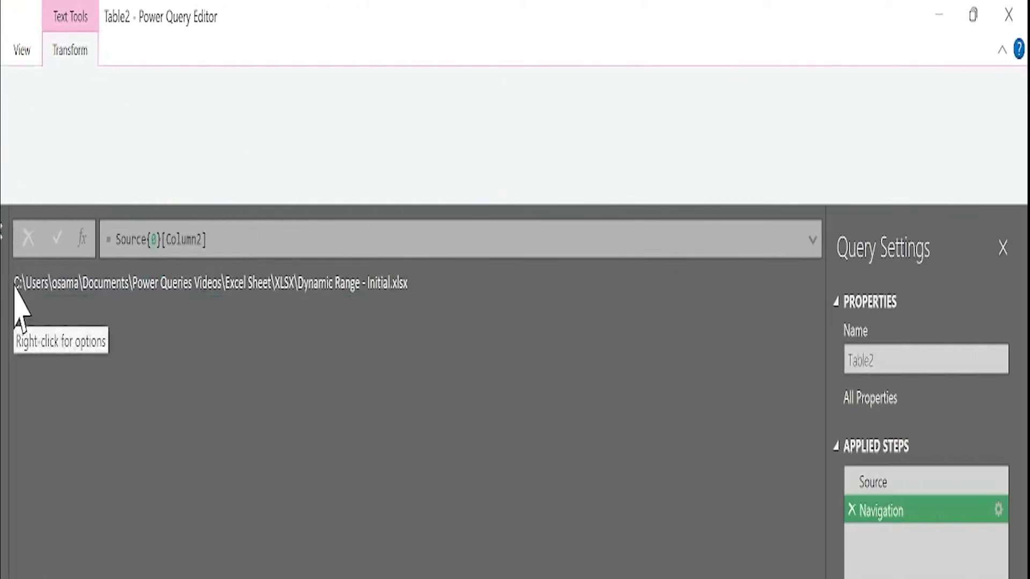
- Rename the Table2 query as CurrentFile
double_click(894, 358)
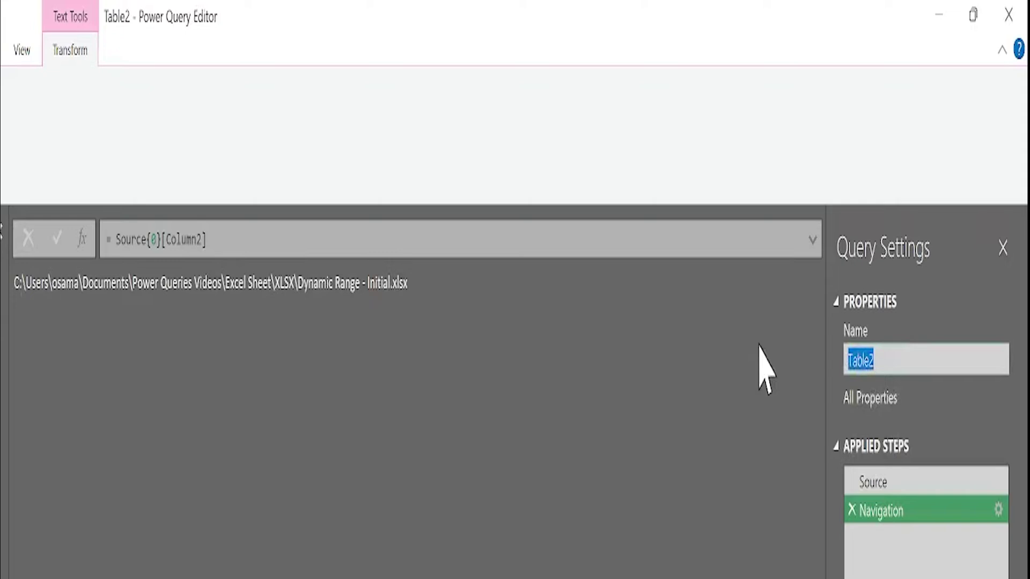
type("CurrentFile")
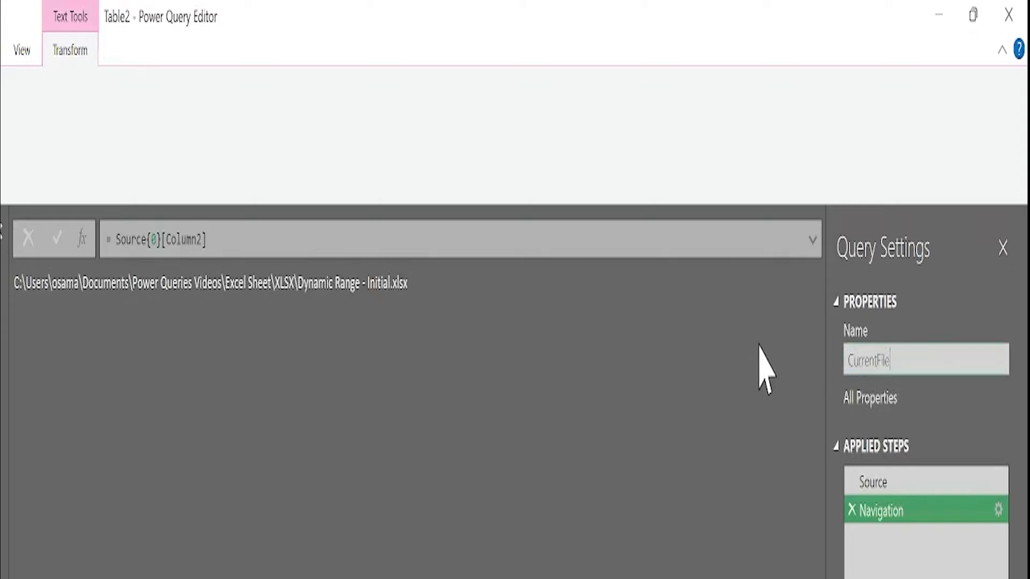
key("Return")
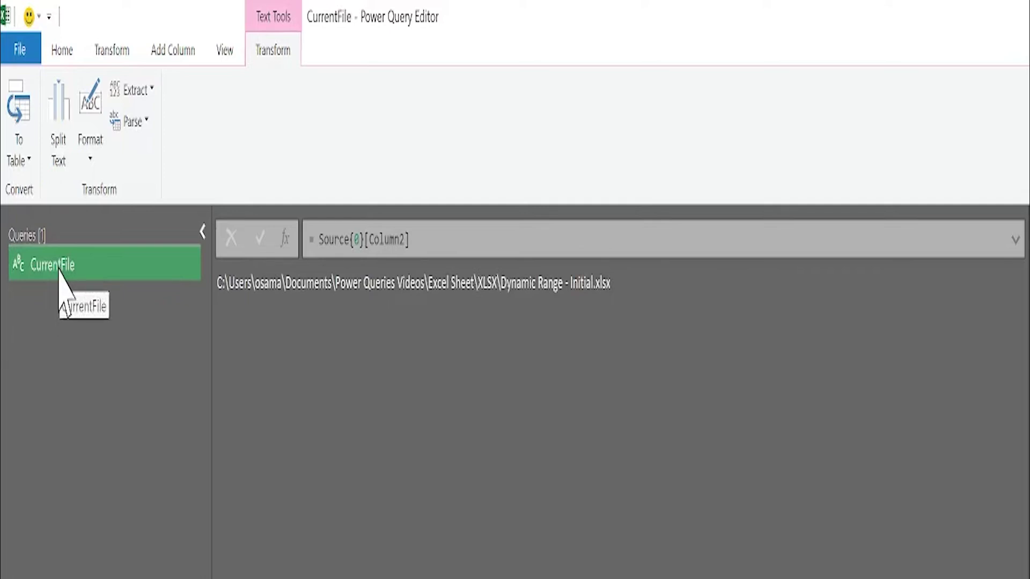
left_click(62, 50)
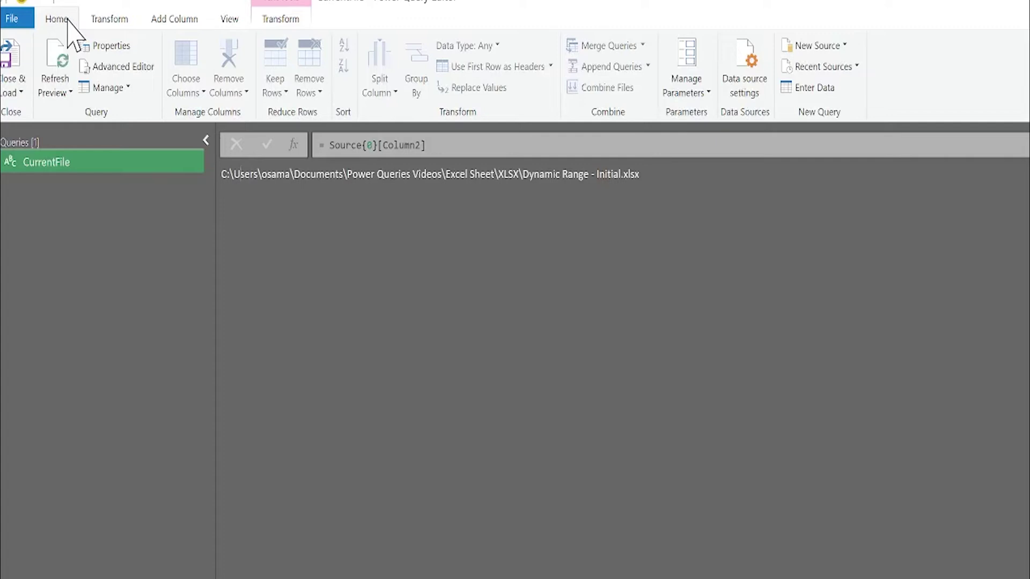
- Import the Original sheet of the Dynamic Range - Initial Excel workbook as a new query
left_click(842, 47)
mouse_move(846, 65)
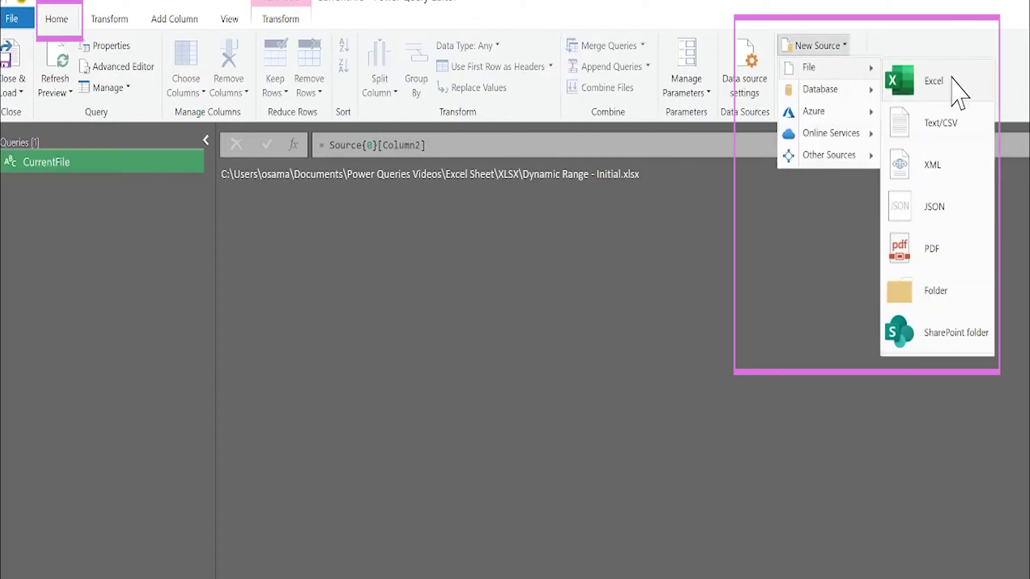
left_click(952, 89)
left_click(203, 167)
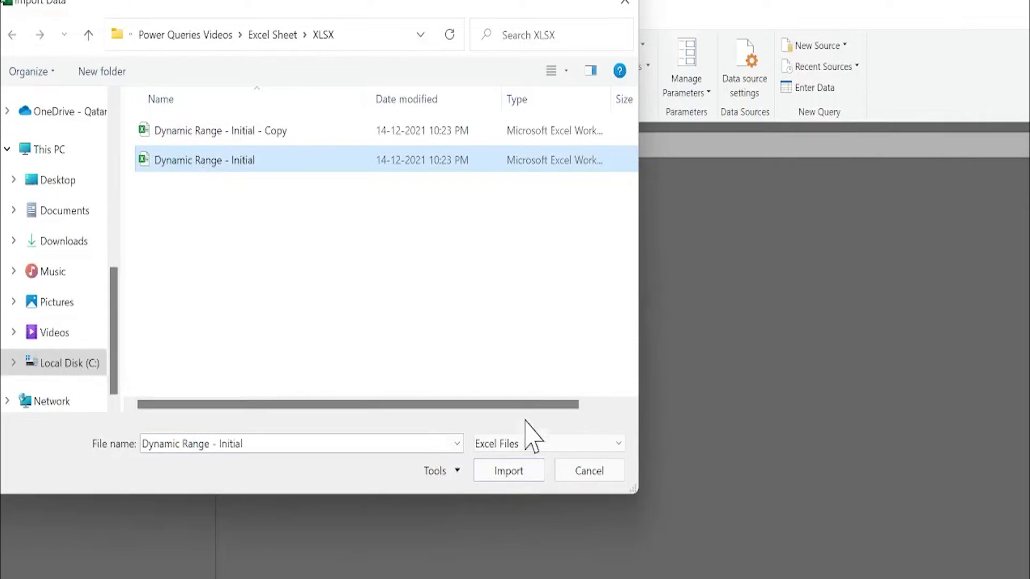
left_click(507, 472)
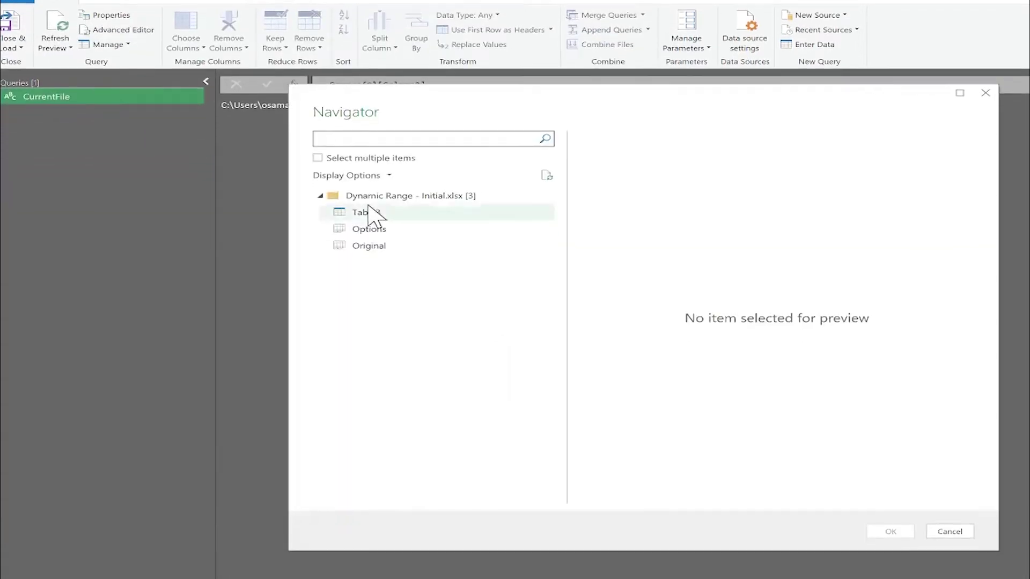
left_click(364, 246)
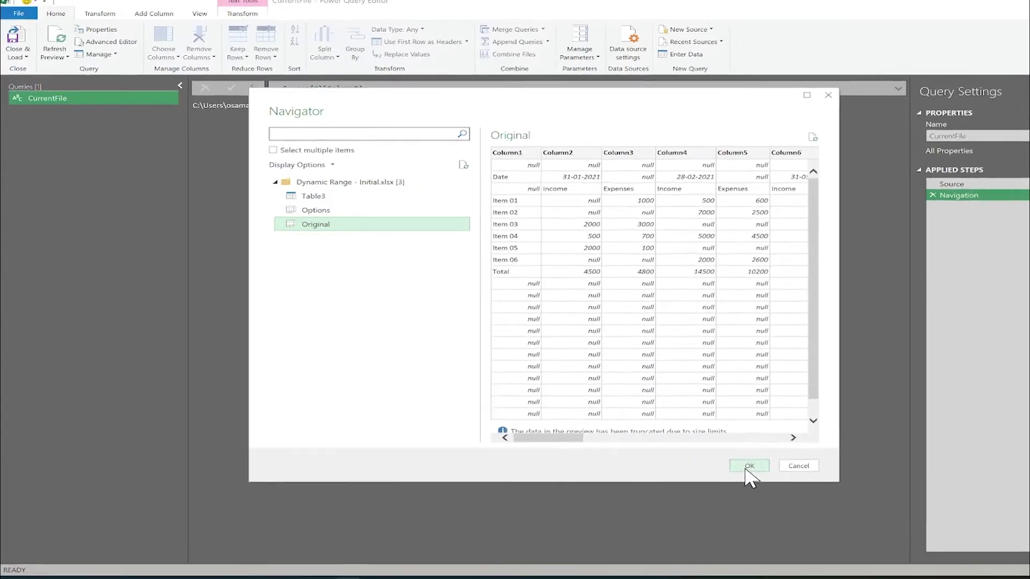
left_click(906, 530)
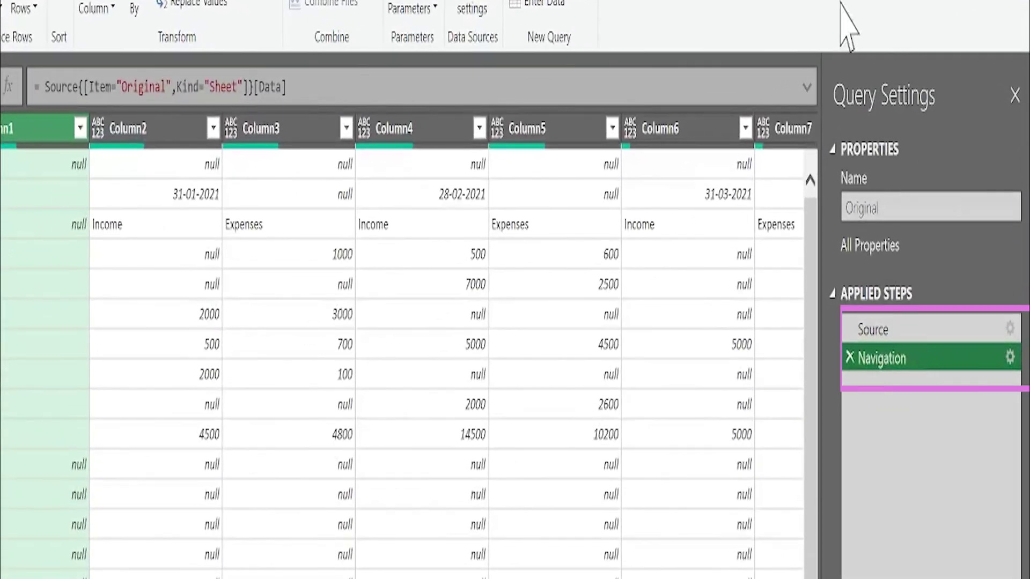
- In the Original query's Source step, replace the hard-coded file path inside File.Contents with CurrentFile
left_click(902, 334)
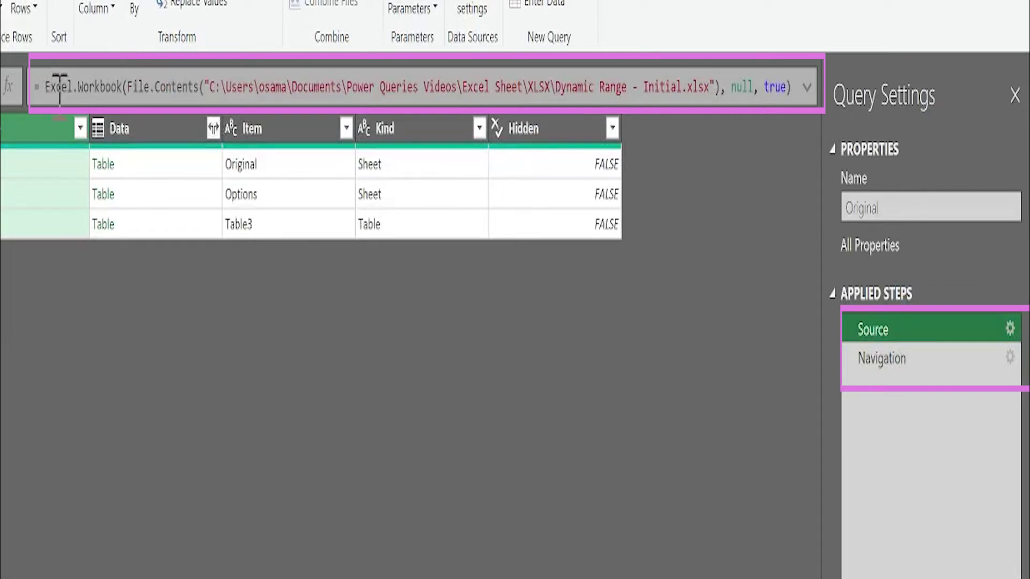
left_click(231, 87)
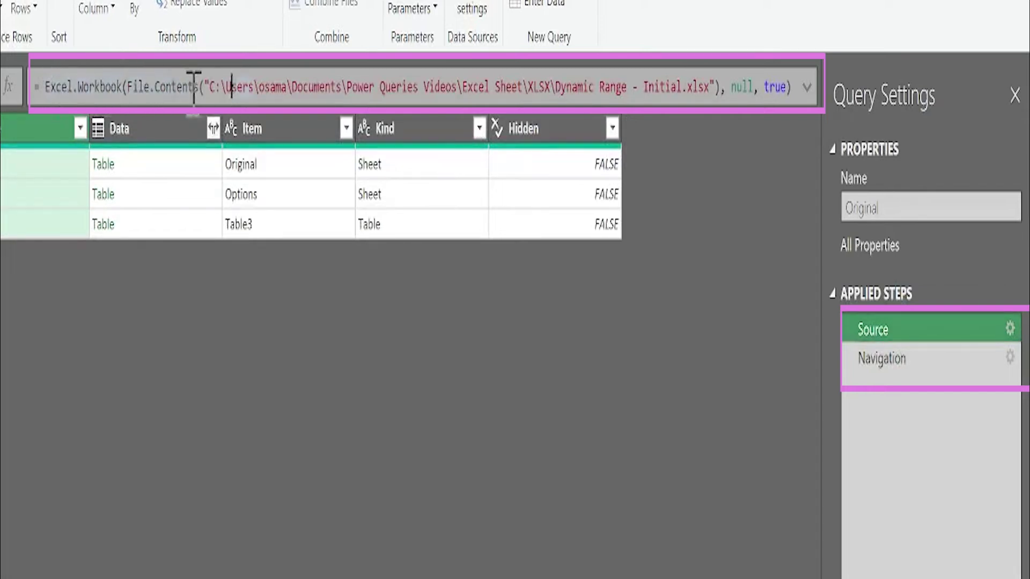
left_click_drag(202, 87, 713, 86)
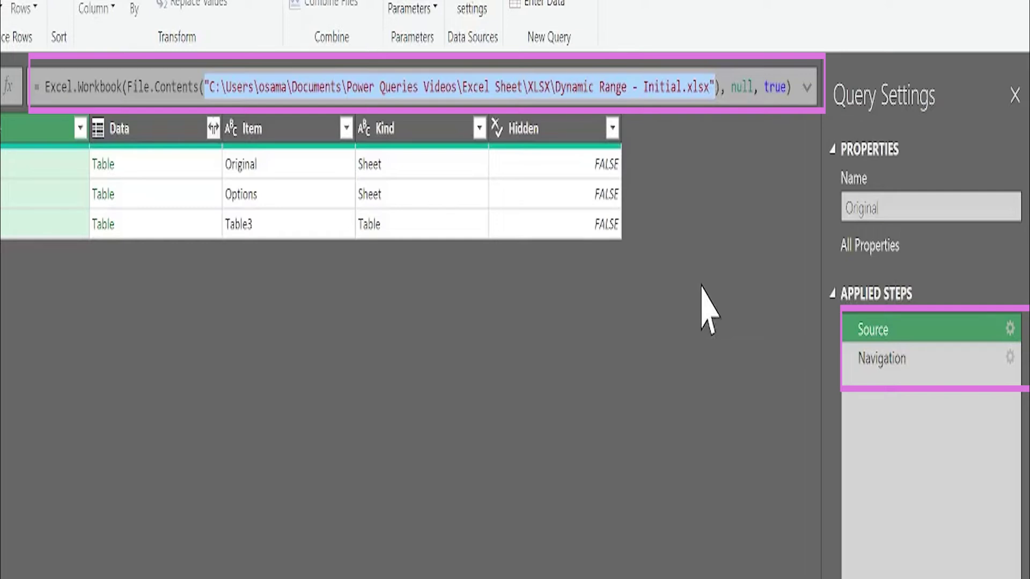
key("Delete")
type("Cur")
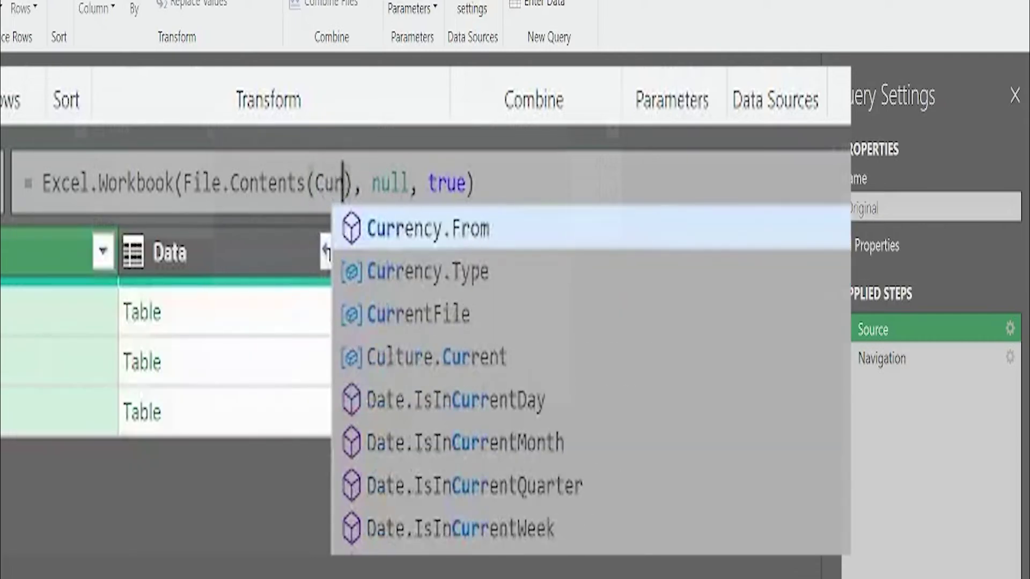
type("rent")
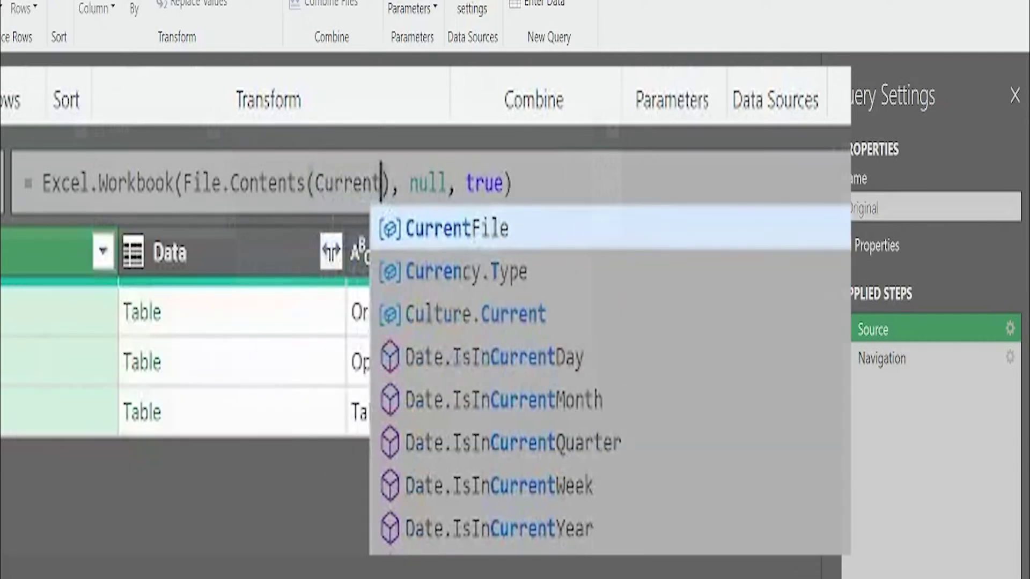
key("Tab")
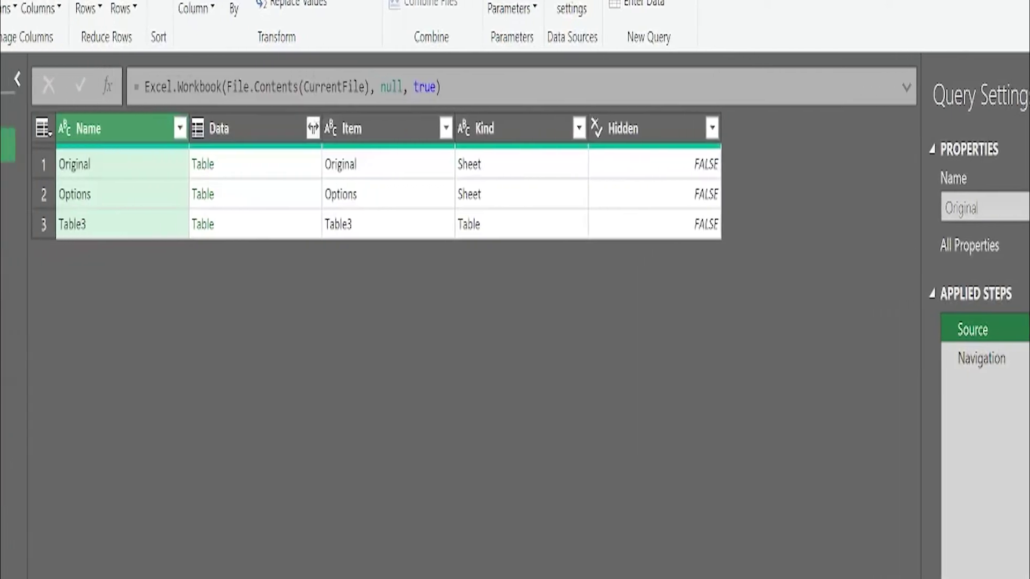
- Check the file path held by the CurrentFile query and return to the Original query
left_click(19, 78)
left_click(68, 115)
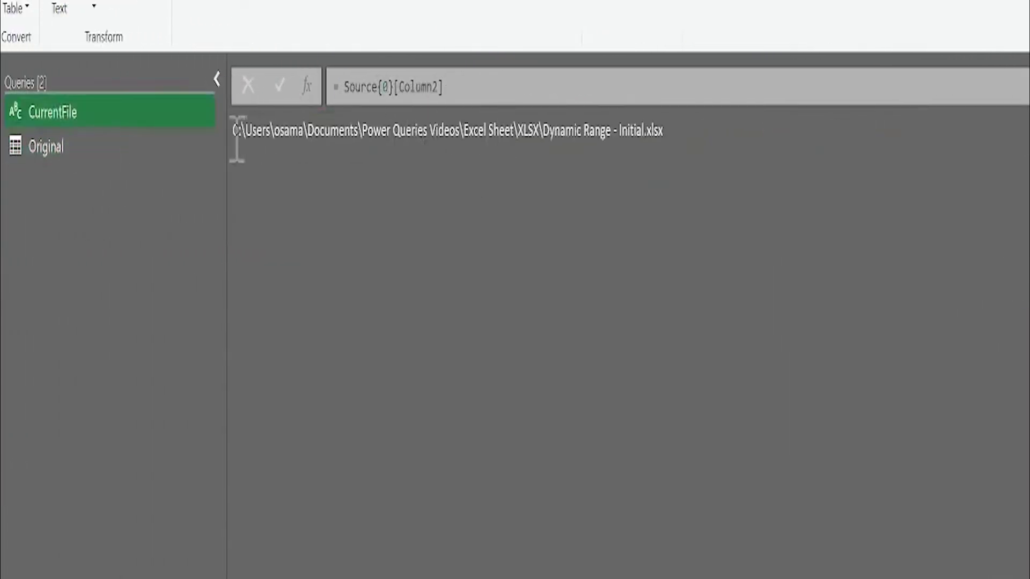
left_click(39, 146)
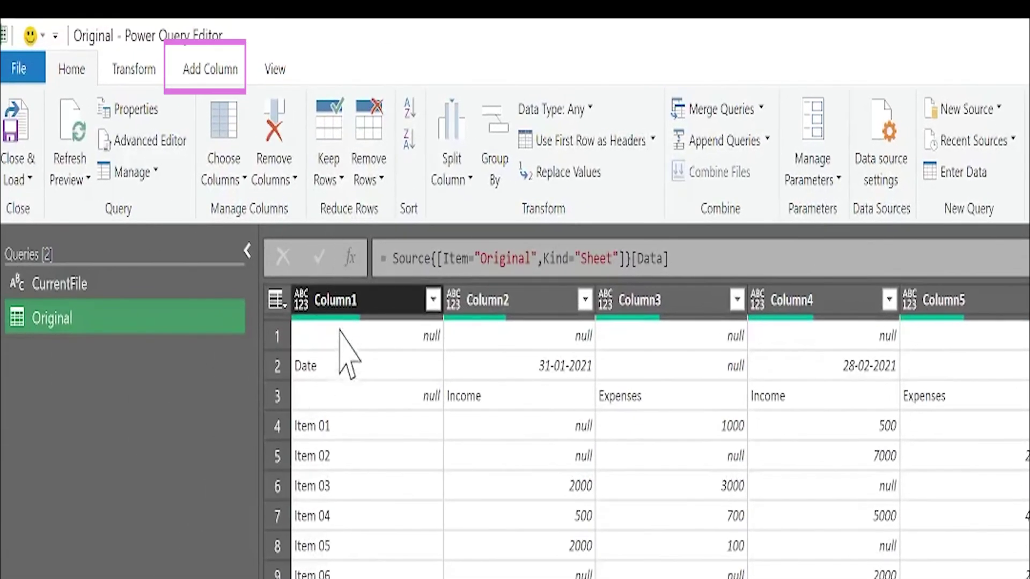
- Add a custom column named Custom to the Original query with the formula if [Column1]= "Total" then "total" else null
left_click(218, 74)
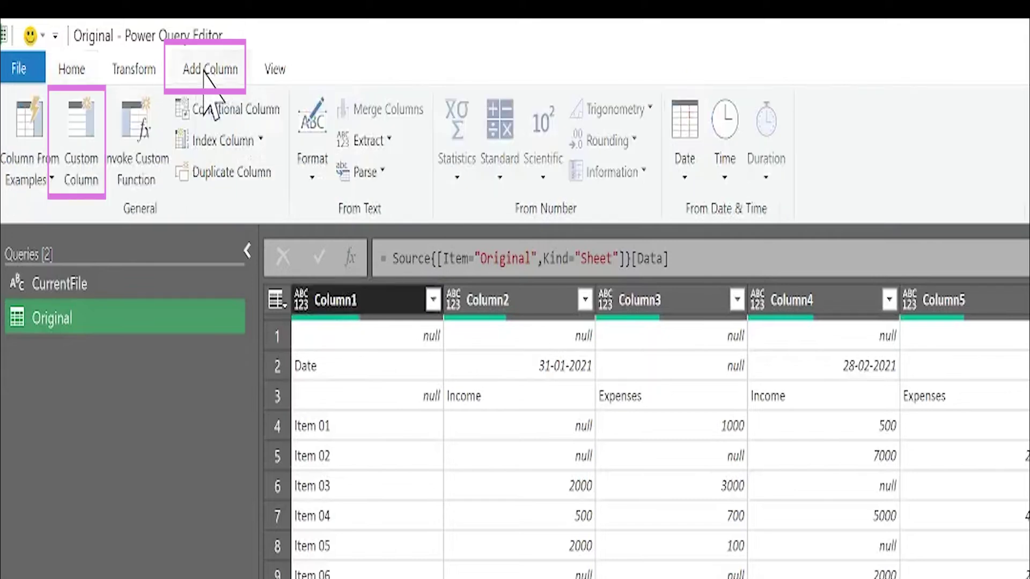
left_click(80, 121)
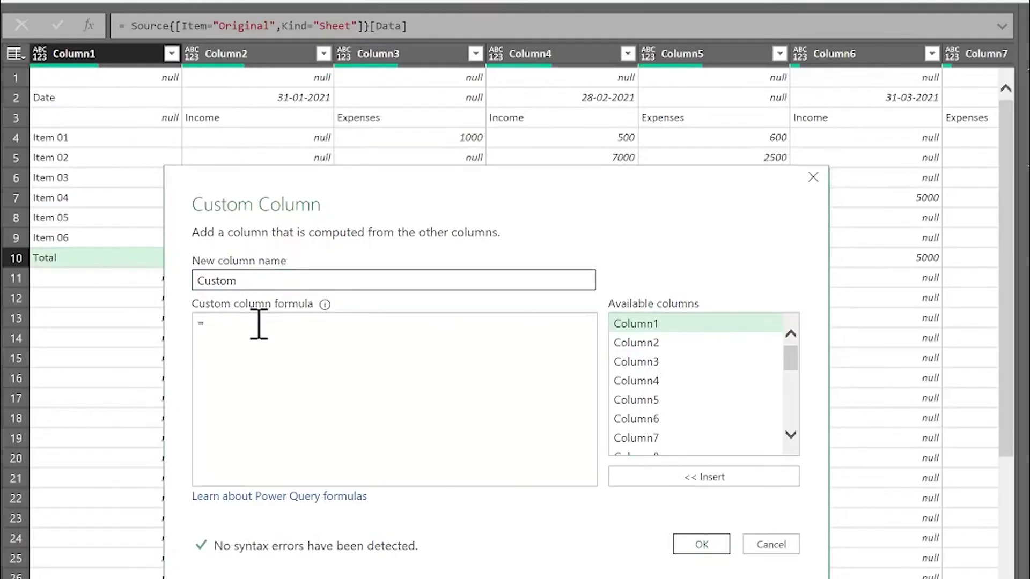
type("if")
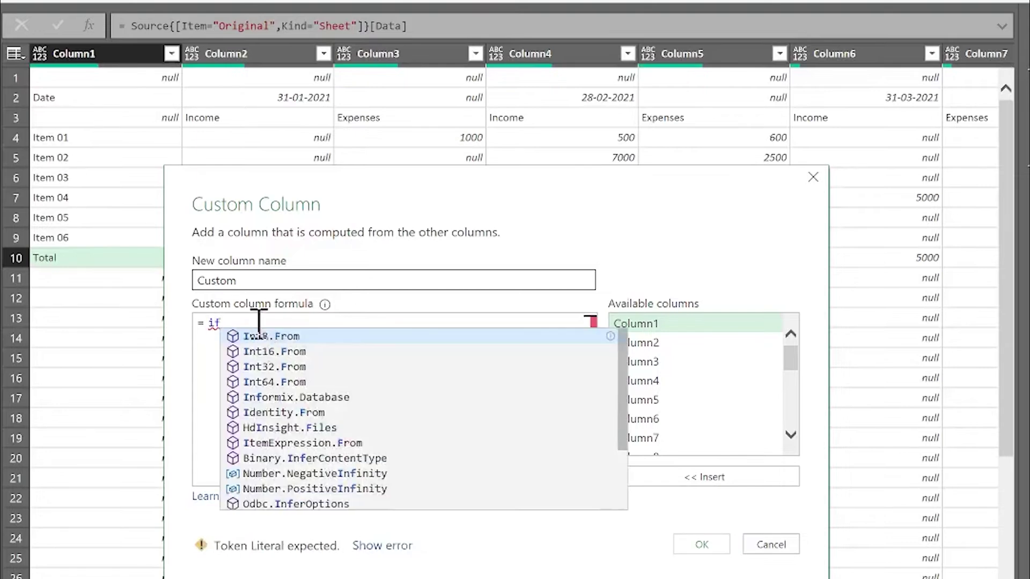
double_click(635, 327)
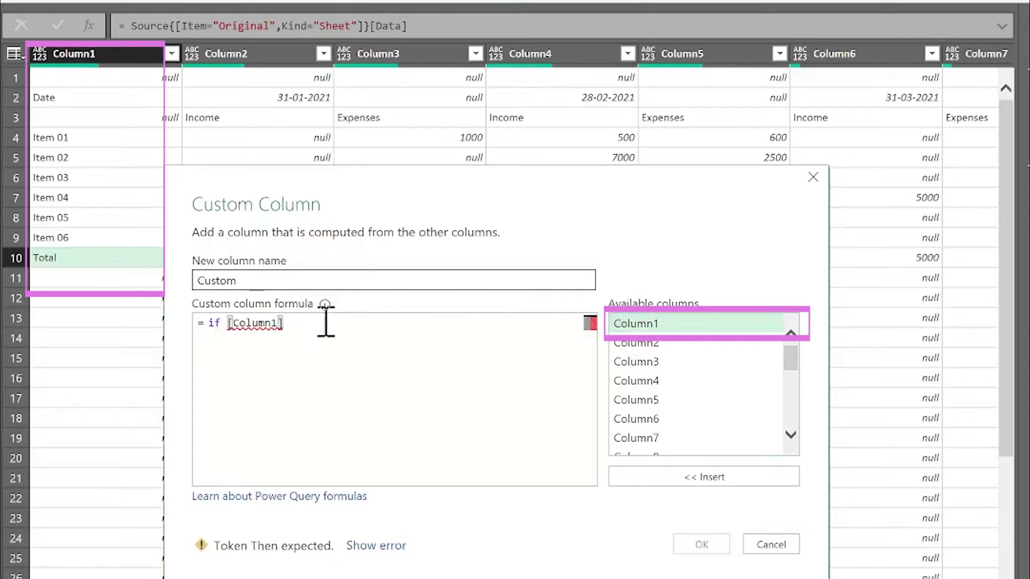
type("=")
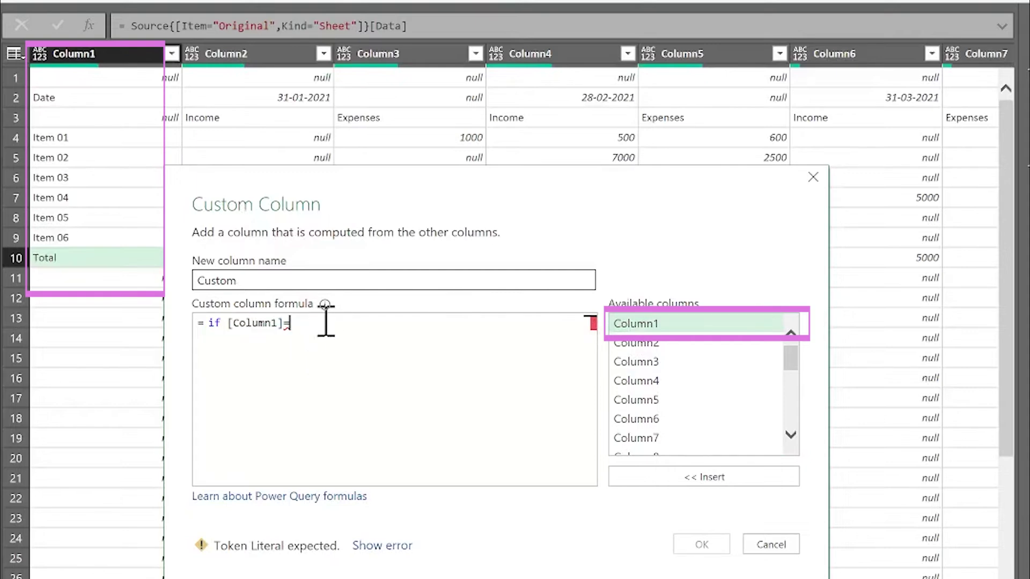
type(" \"Tot")
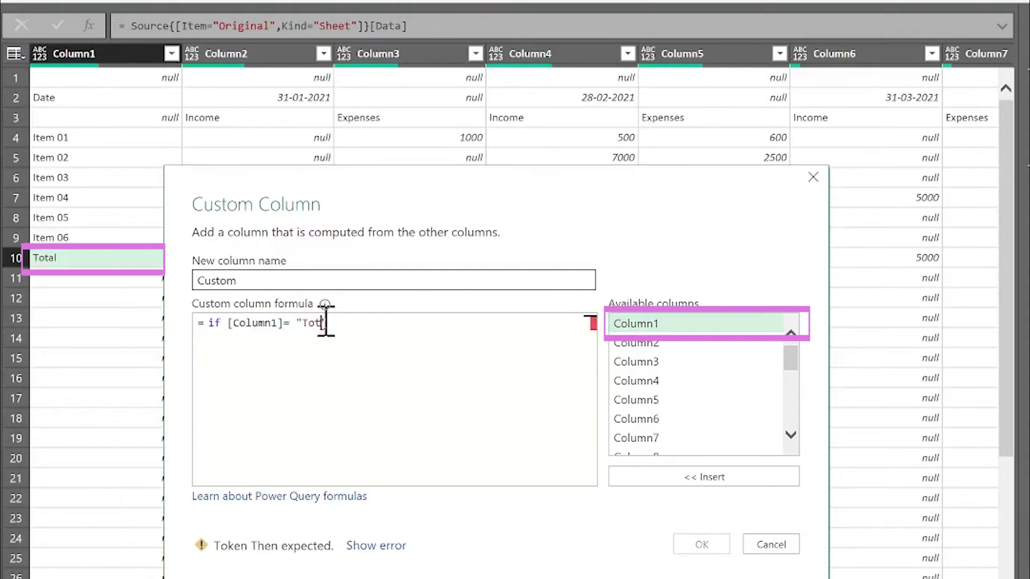
type("al")
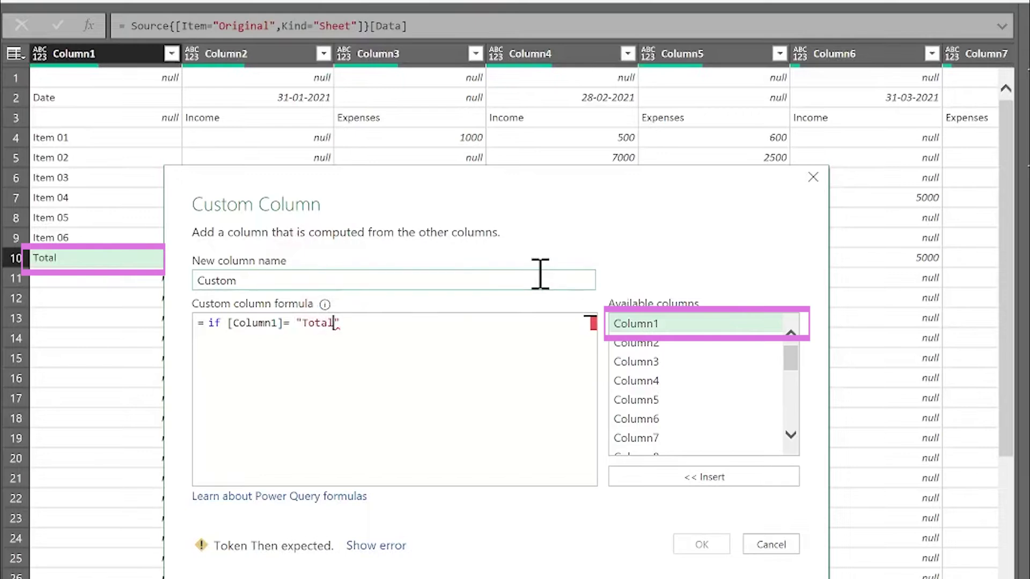
type("\" then \"total")
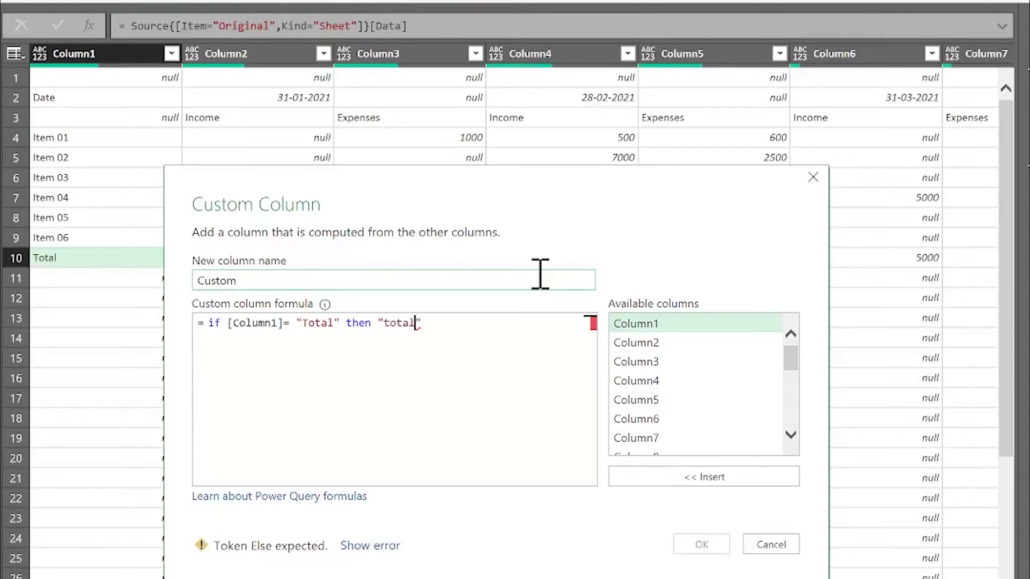
type("\" else null")
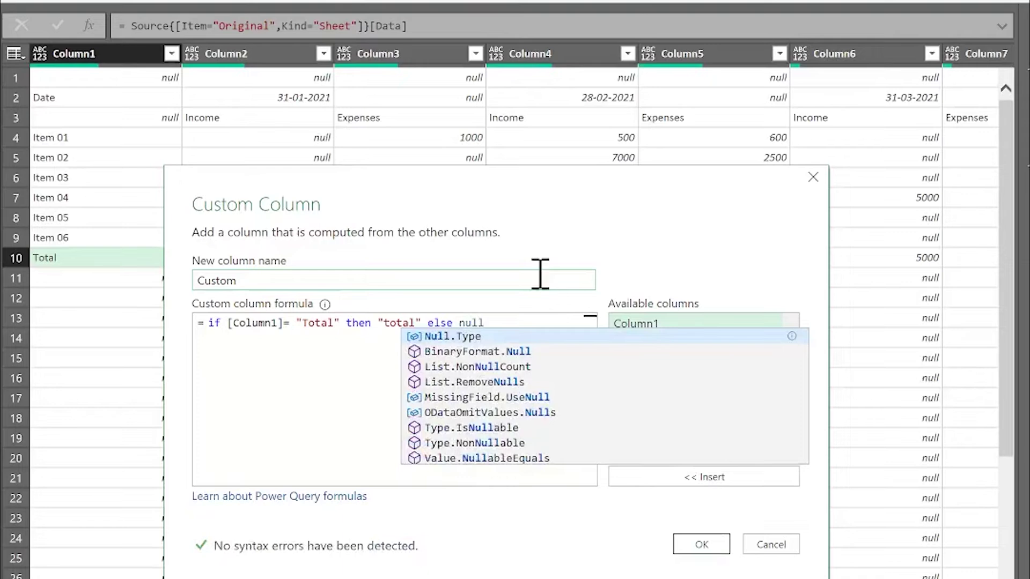
key("Escape")
key("Left")
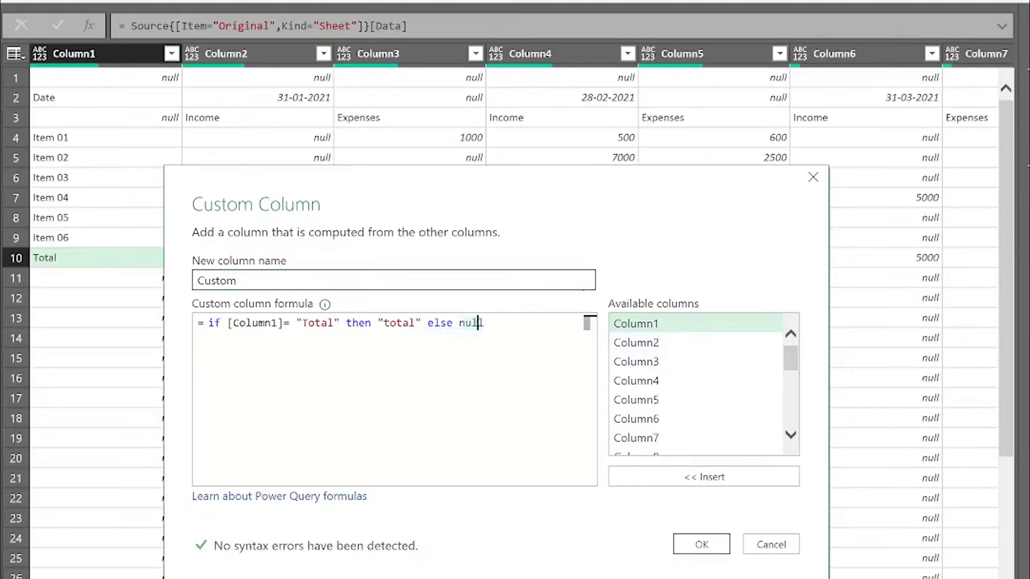
left_click(701, 545)
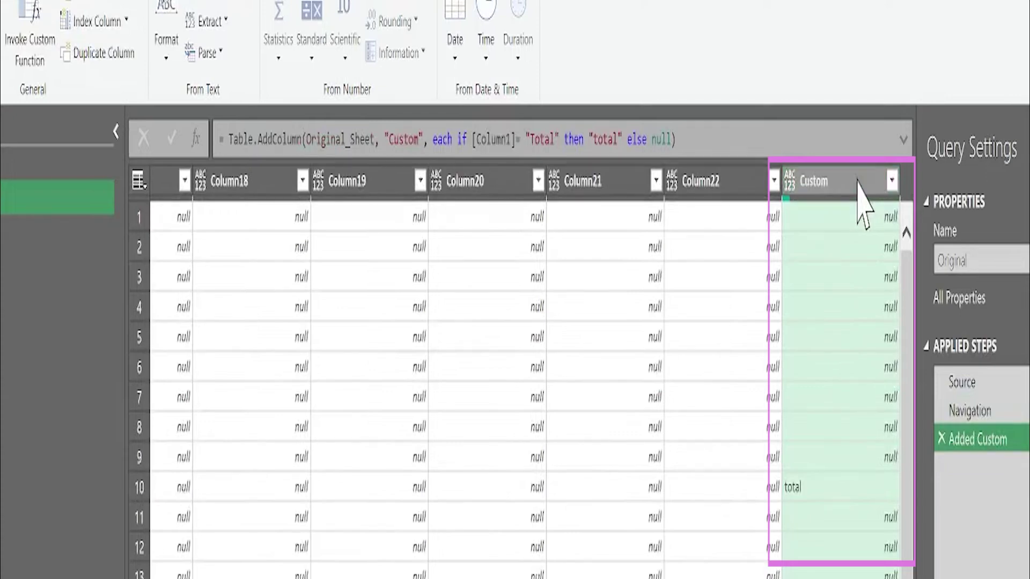
- Move the Custom column to the beginning of the table
right_click(832, 181)
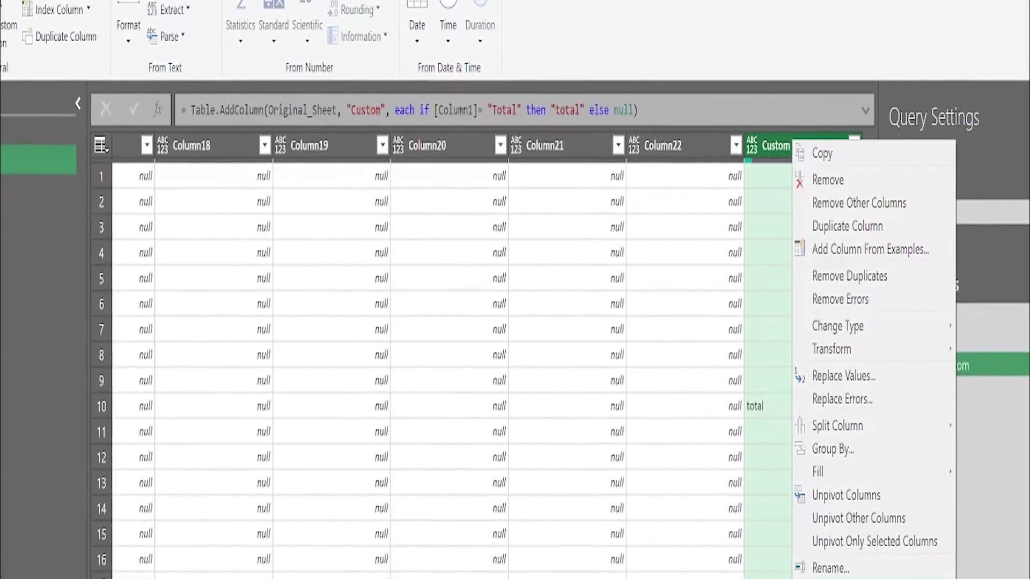
mouse_move(903, 578)
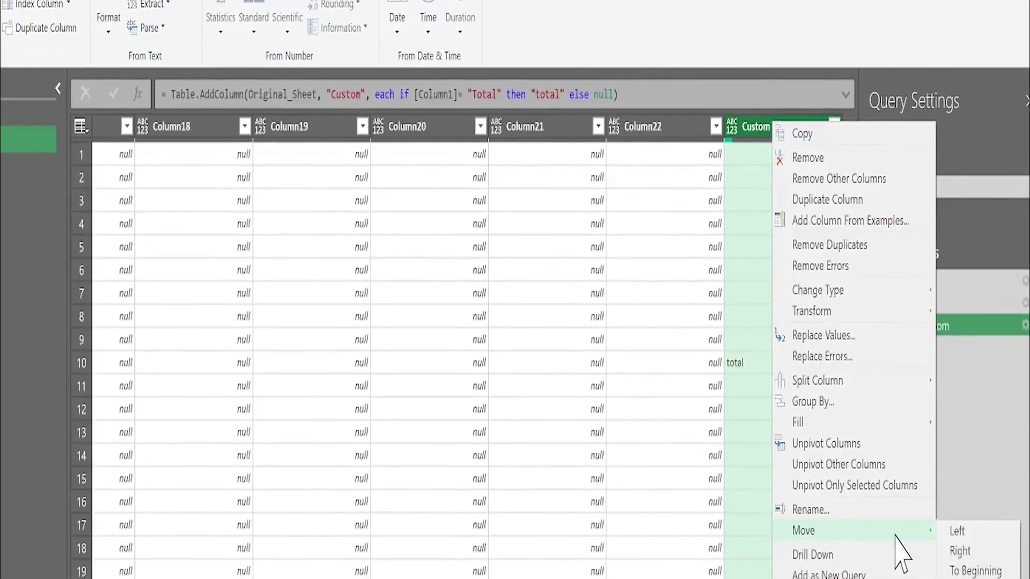
left_click(996, 578)
left_click(959, 522)
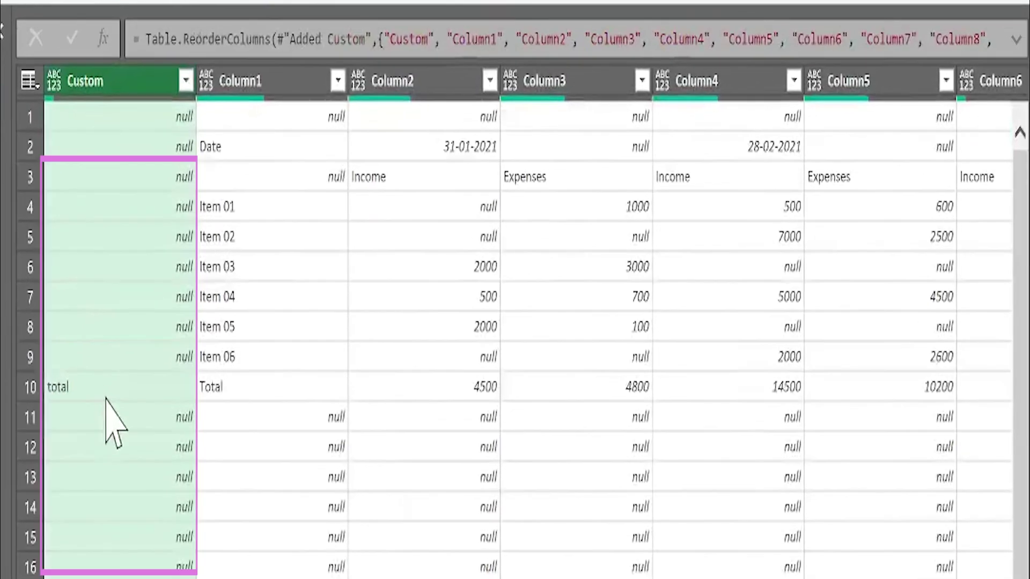
left_click(67, 335)
right_click(122, 79)
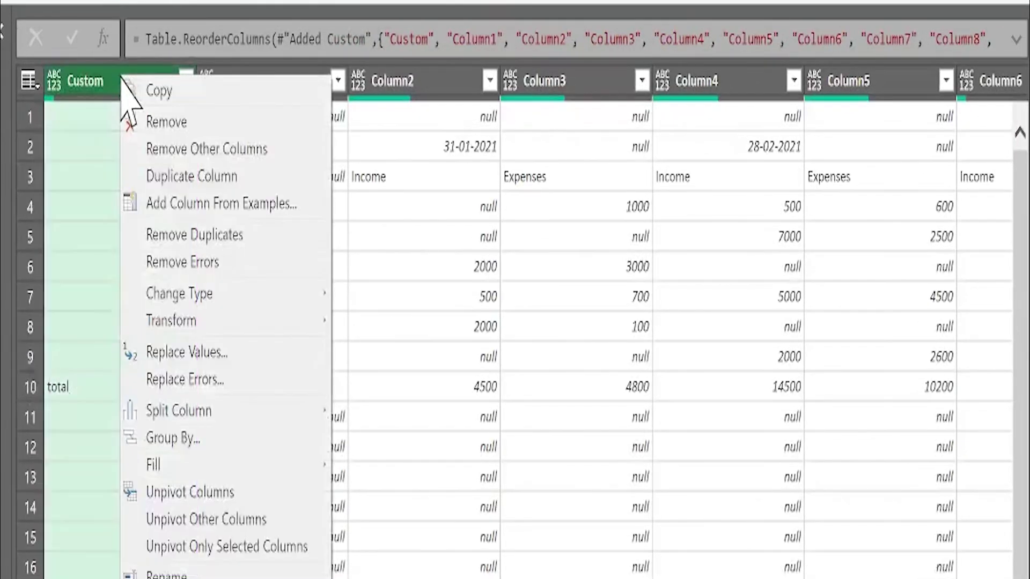
mouse_move(205, 464)
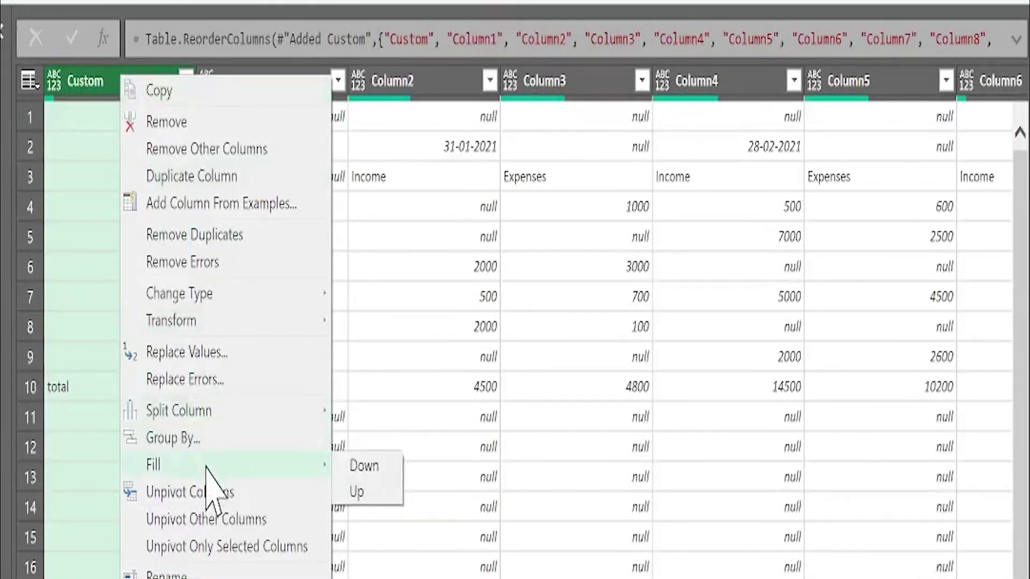
left_click(86, 395)
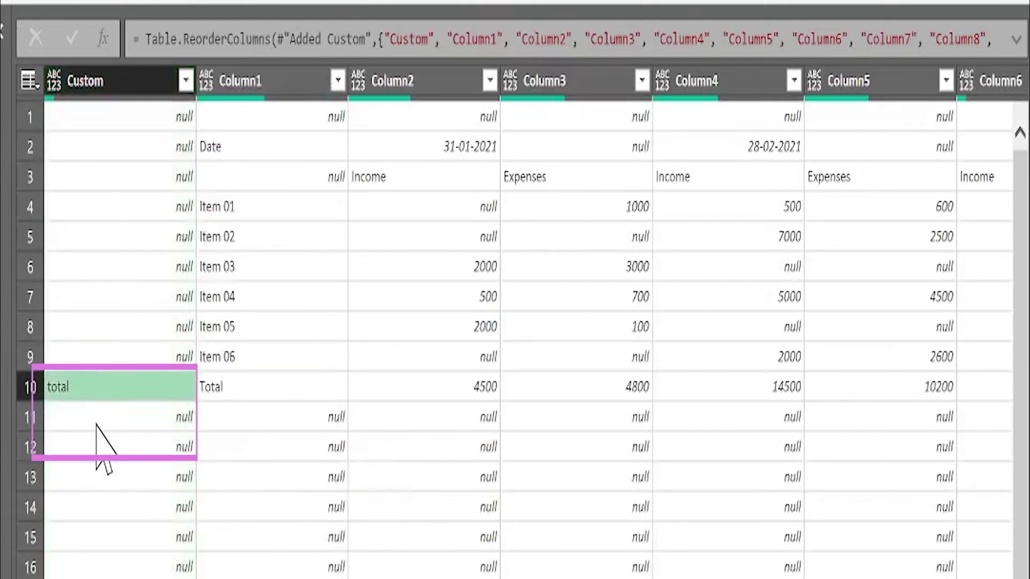
left_click(97, 423)
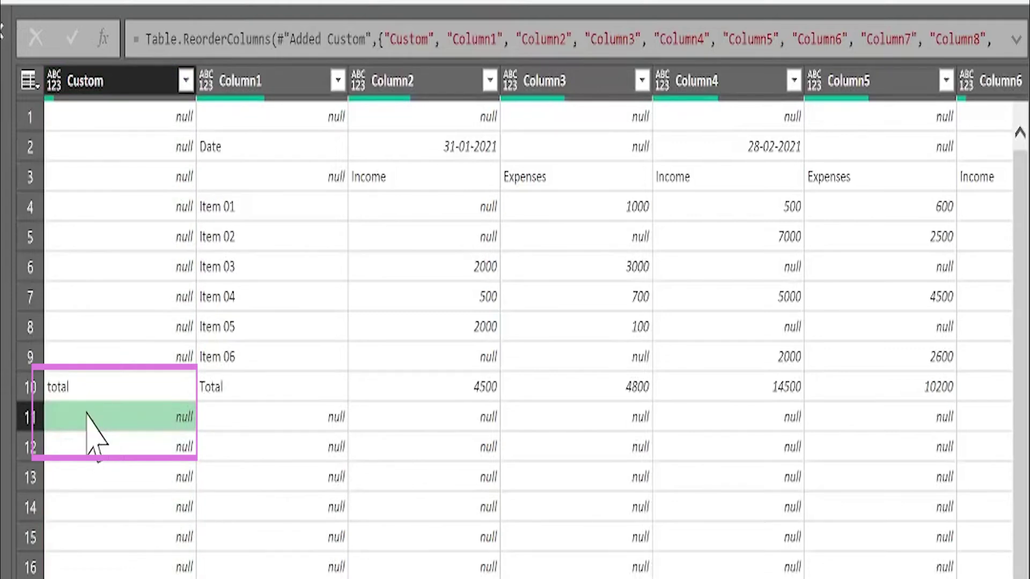
- Fill the Custom column down so the total label is repeated in the rows below it
left_click(85, 81)
right_click(86, 79)
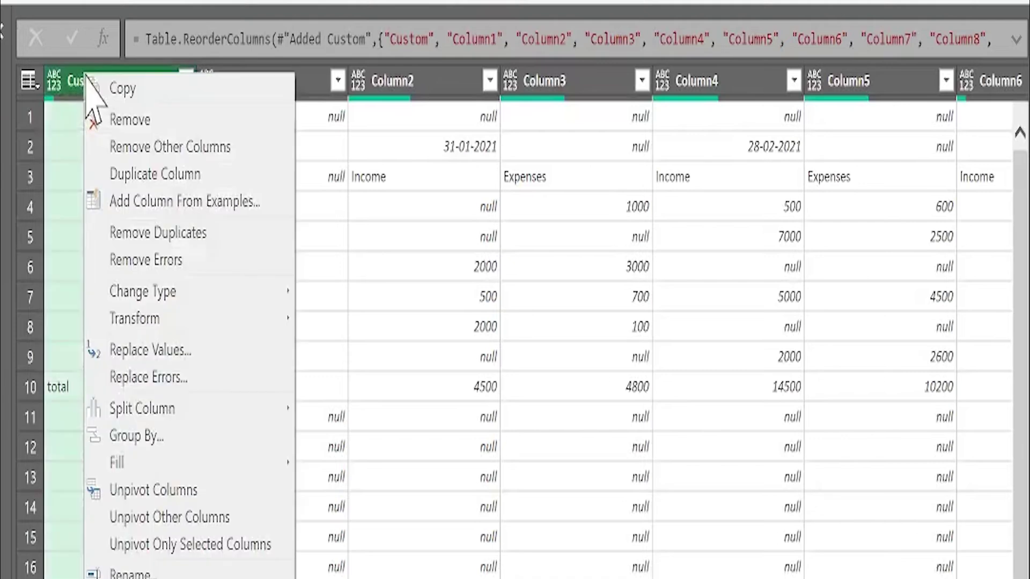
mouse_move(282, 475)
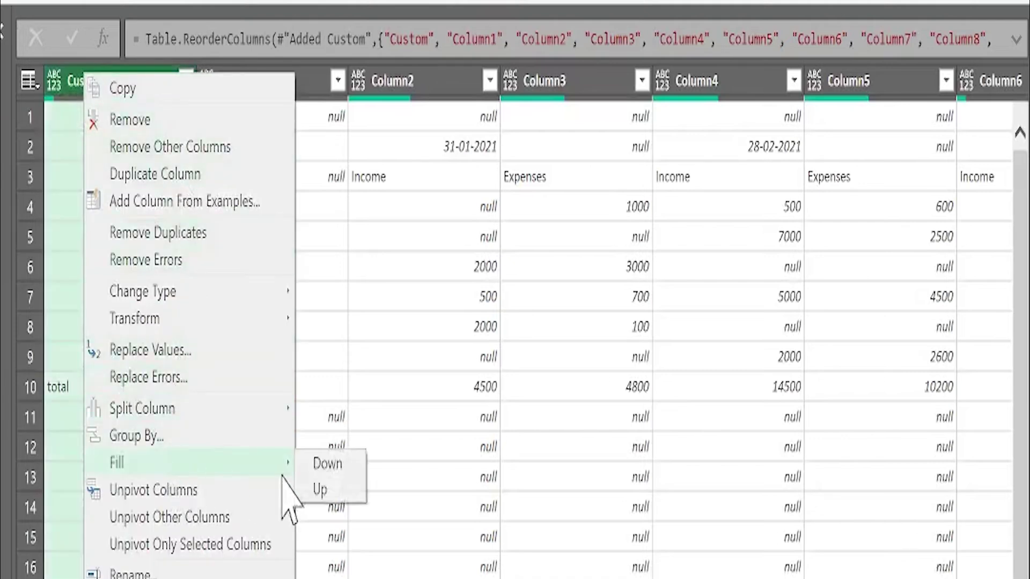
left_click(334, 463)
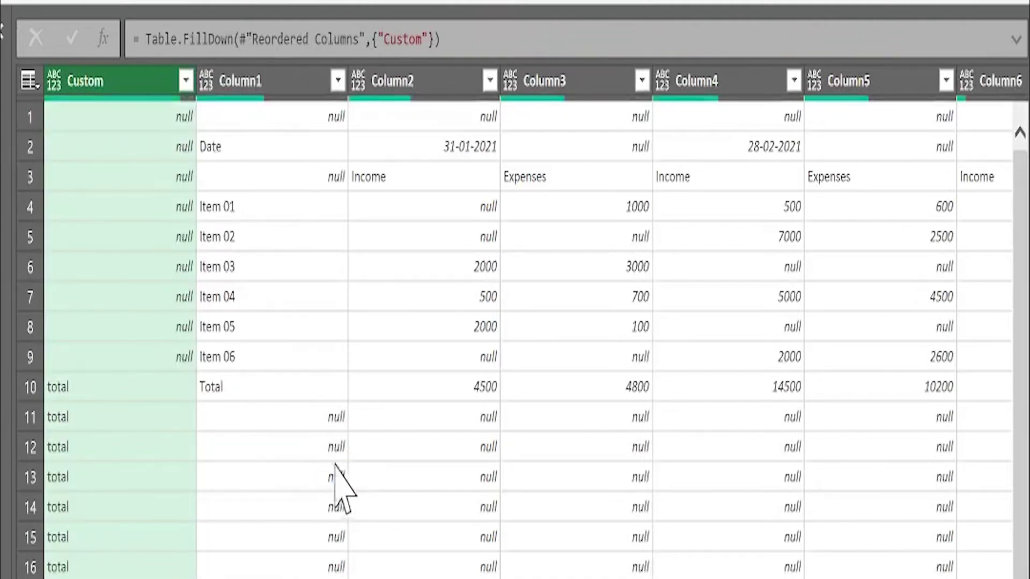
left_click(95, 110)
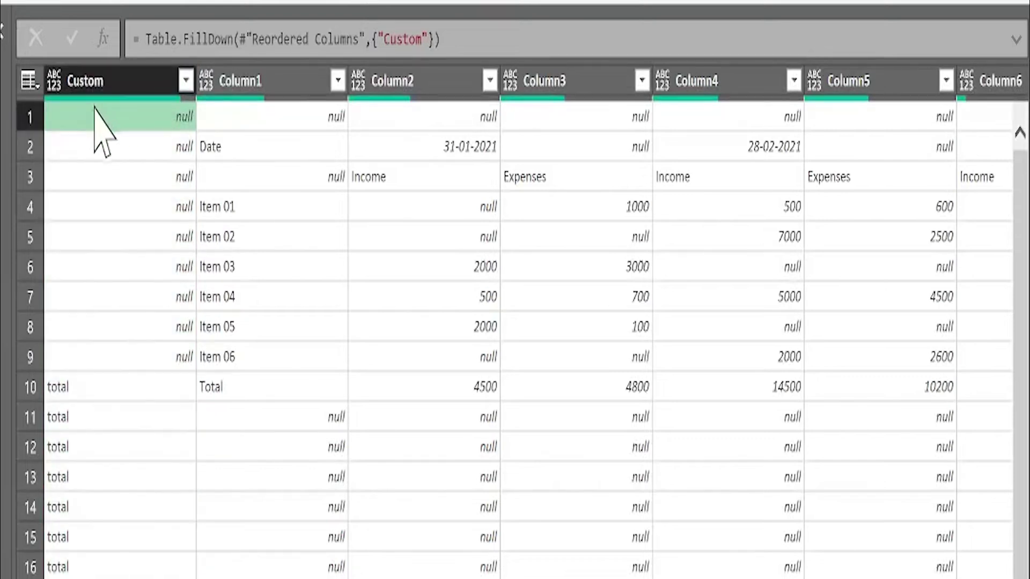
- Filter the total rows out through the Custom column, keeping only the null rows, and remove the Custom column
left_click(97, 359)
left_click(92, 395)
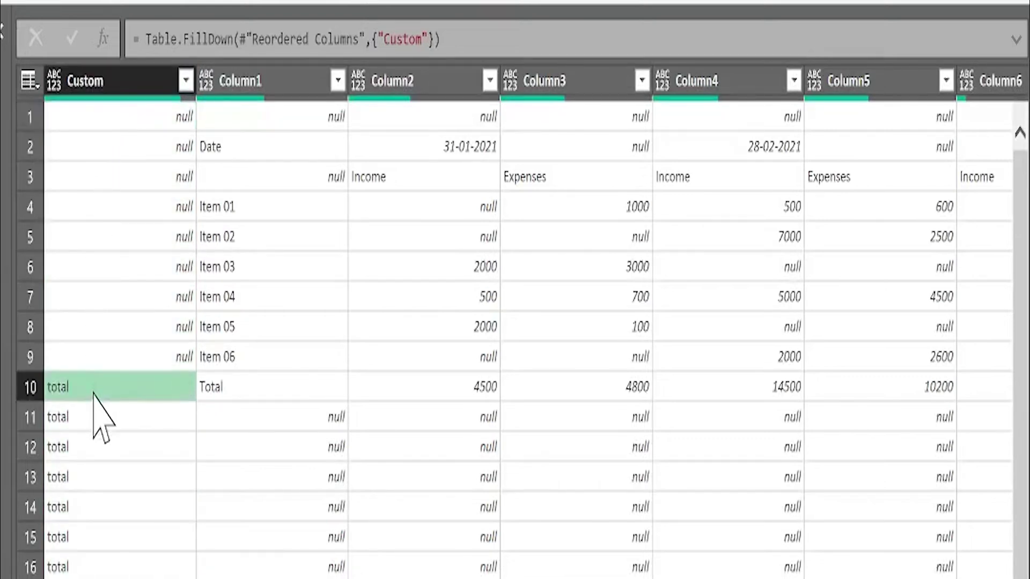
left_click(89, 421)
left_click(88, 445)
left_click(85, 397)
left_click(186, 81)
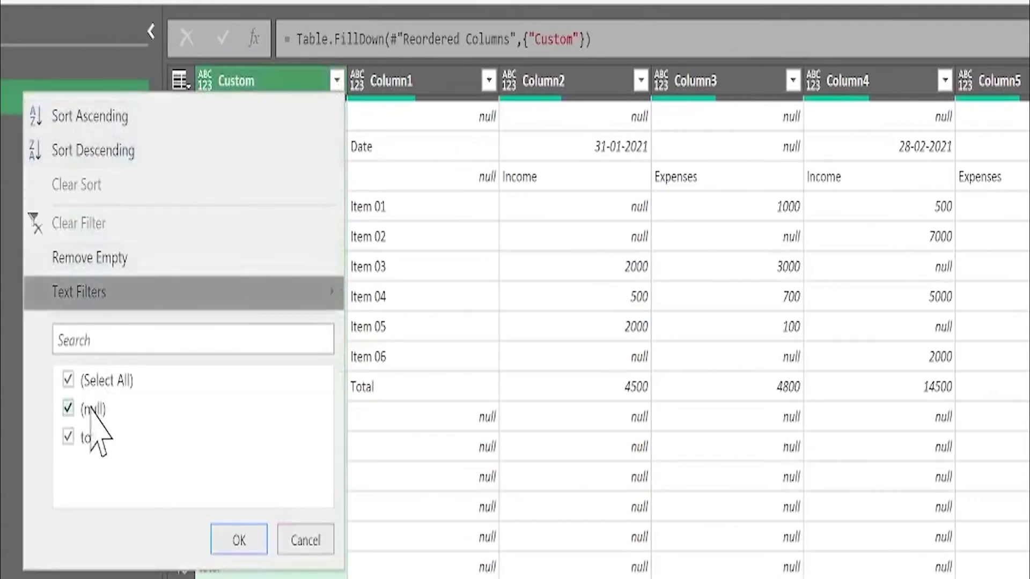
left_click(68, 439)
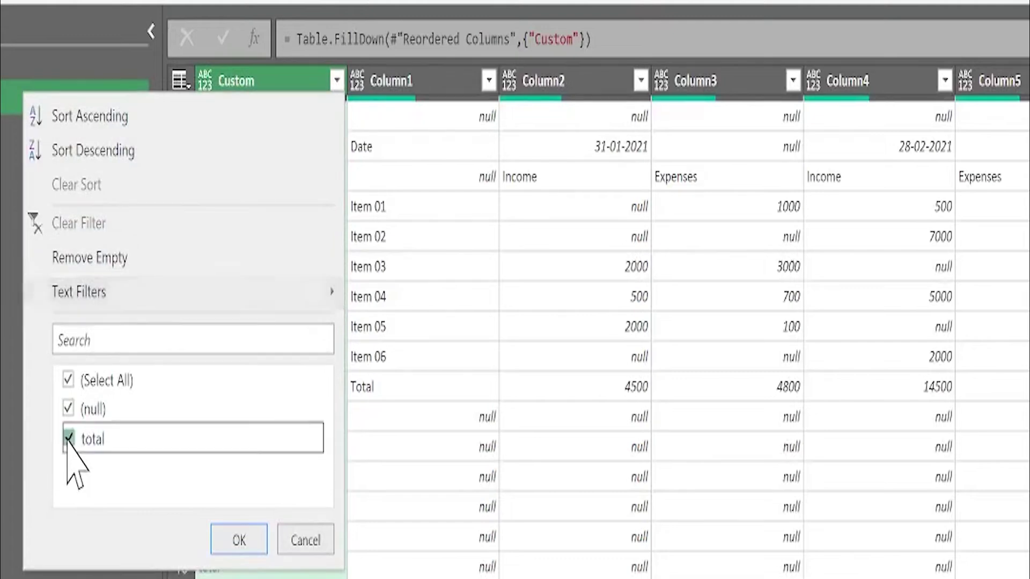
left_click(241, 541)
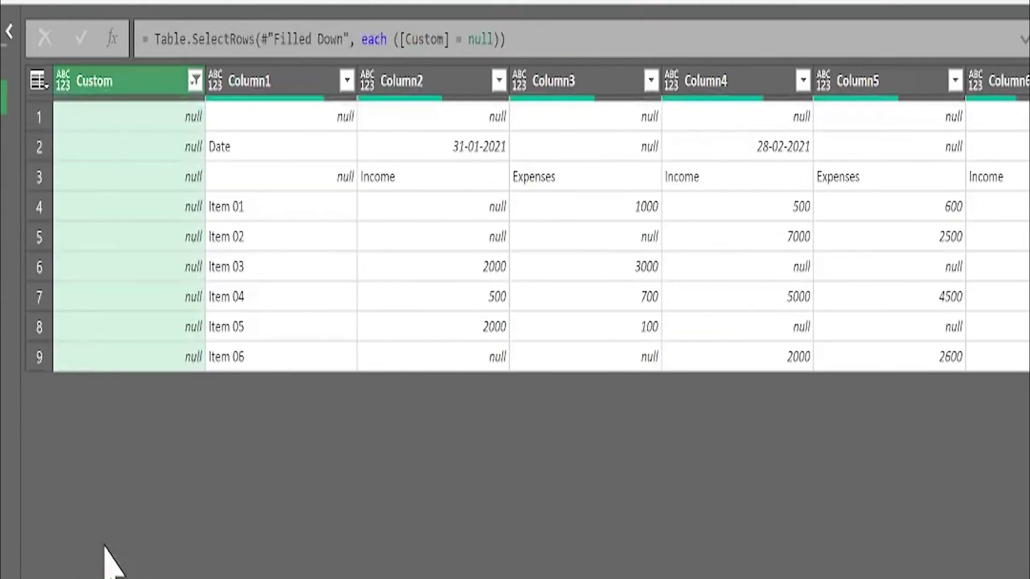
right_click(270, 81)
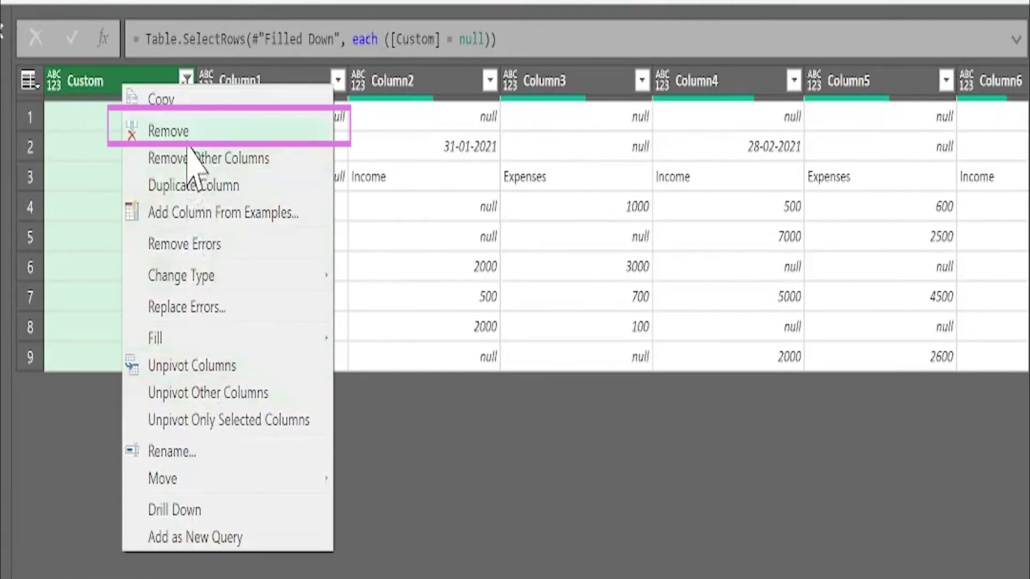
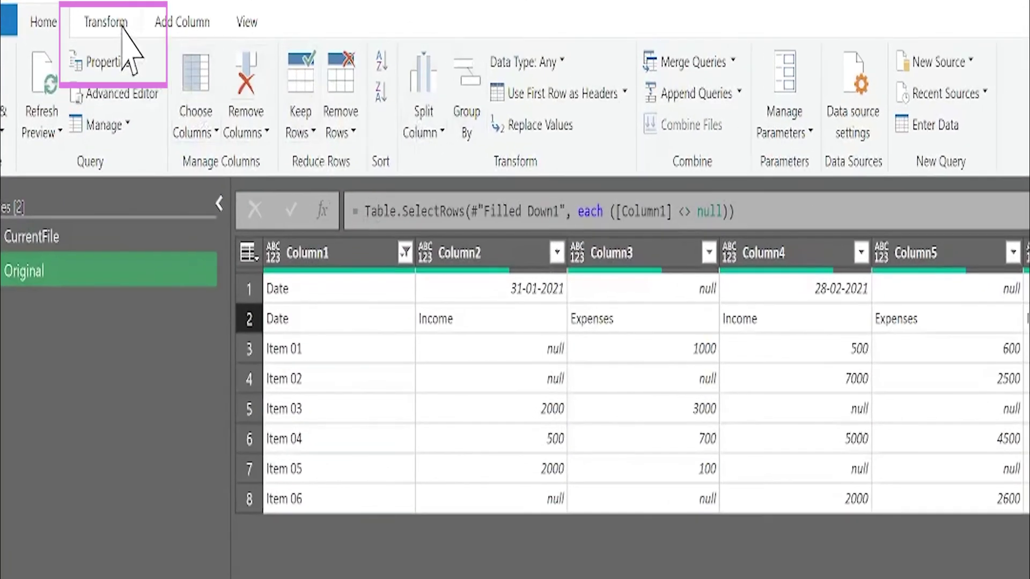
- Transpose the table and add a custom column named Custom with the formula if [Column1] = "Total" then "Total" else null
left_click(97, 18)
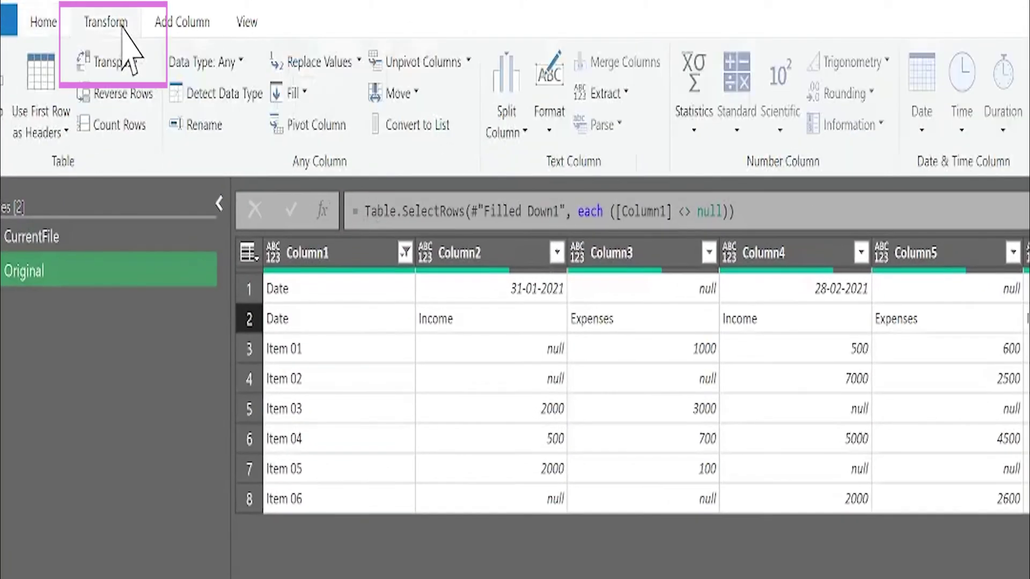
left_click(109, 63)
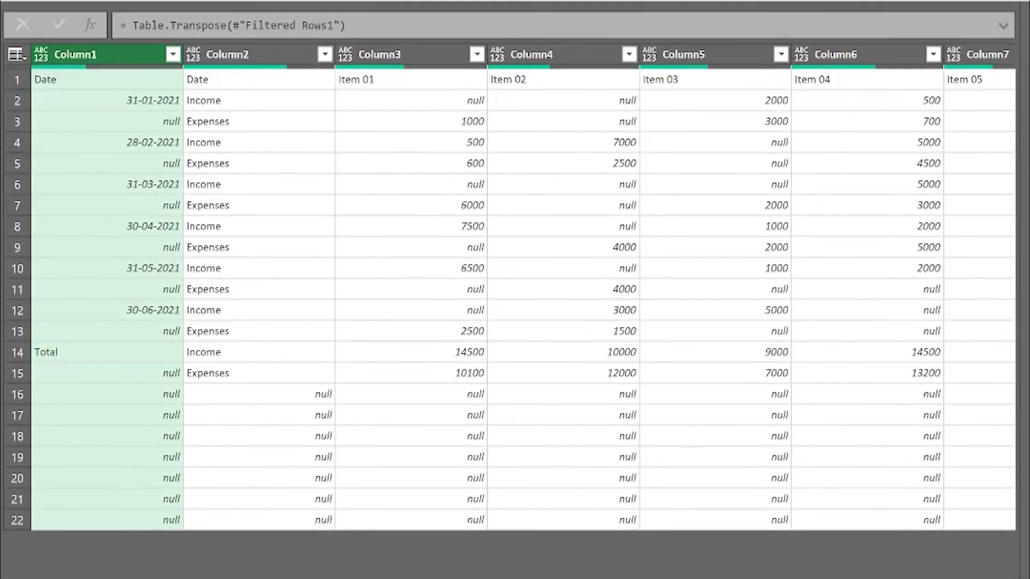
type("if")
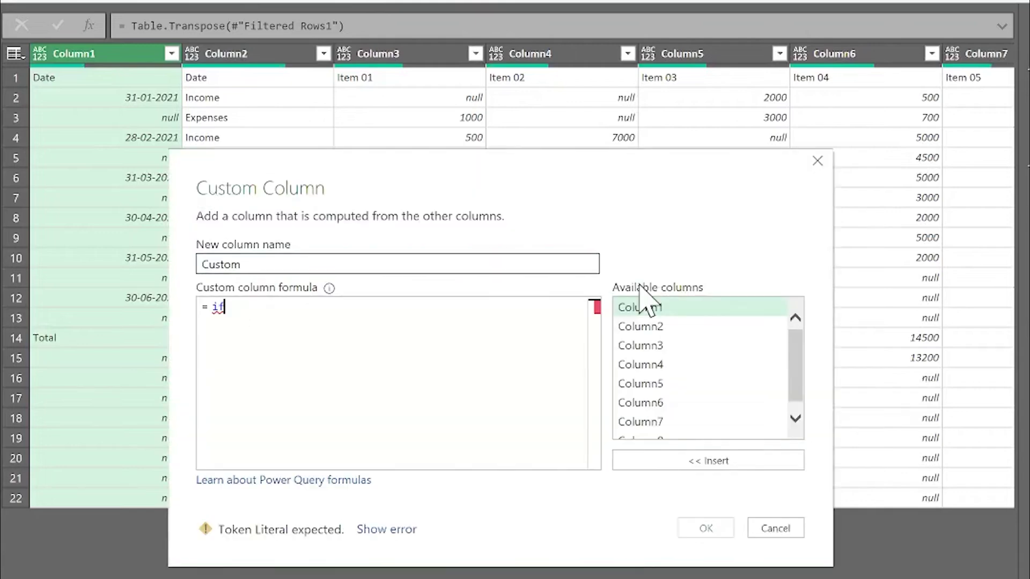
key("BackSpace")
key("BackSpace")
type("if")
double_click(649, 300)
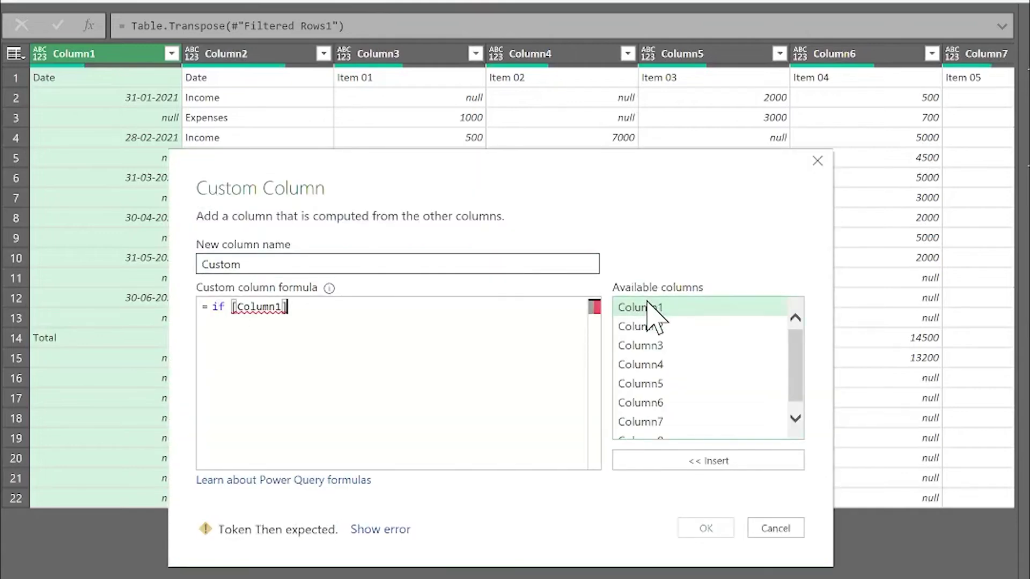
type("= \"Total\" then \"Tota")
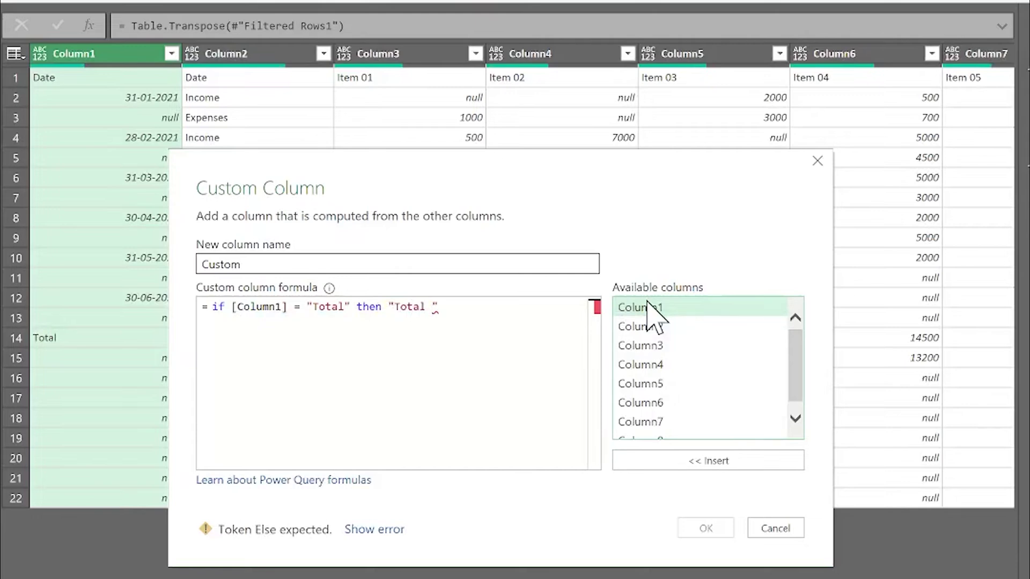
type("l\" else null")
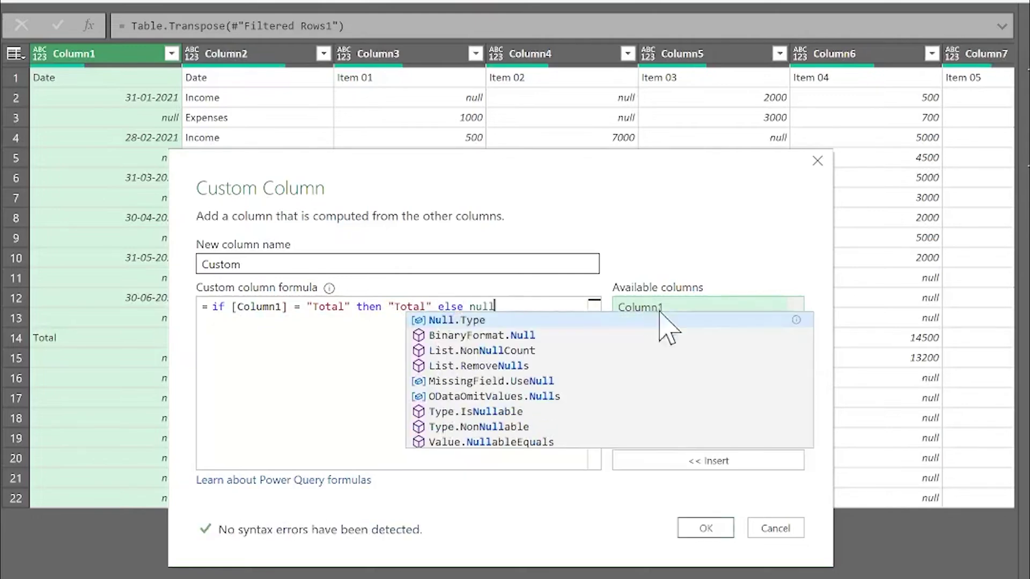
left_click(697, 528)
- Fill the Custom column of the transposed table down from its Total label
right_click(971, 56)
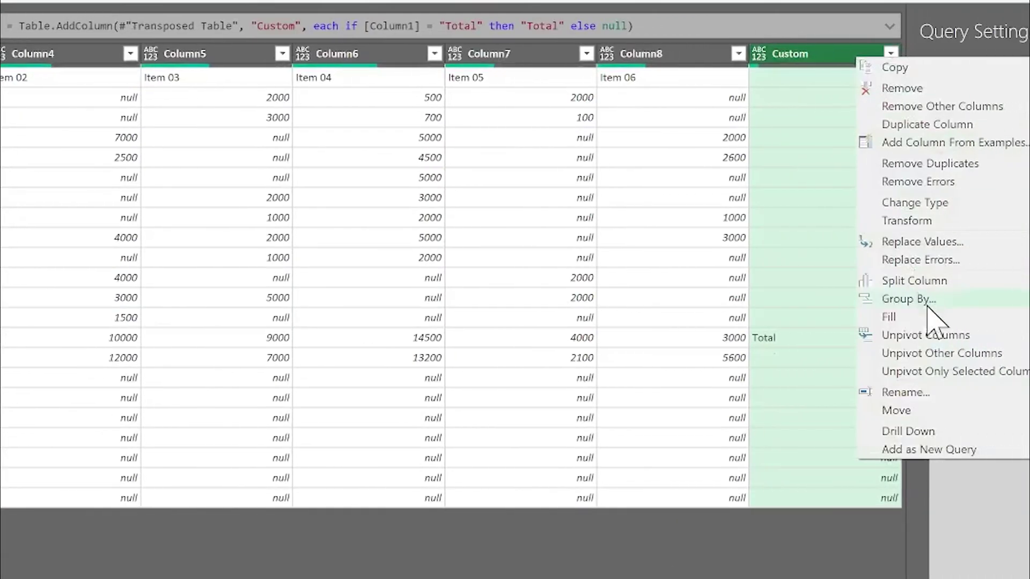
mouse_move(938, 321)
left_click(985, 317)
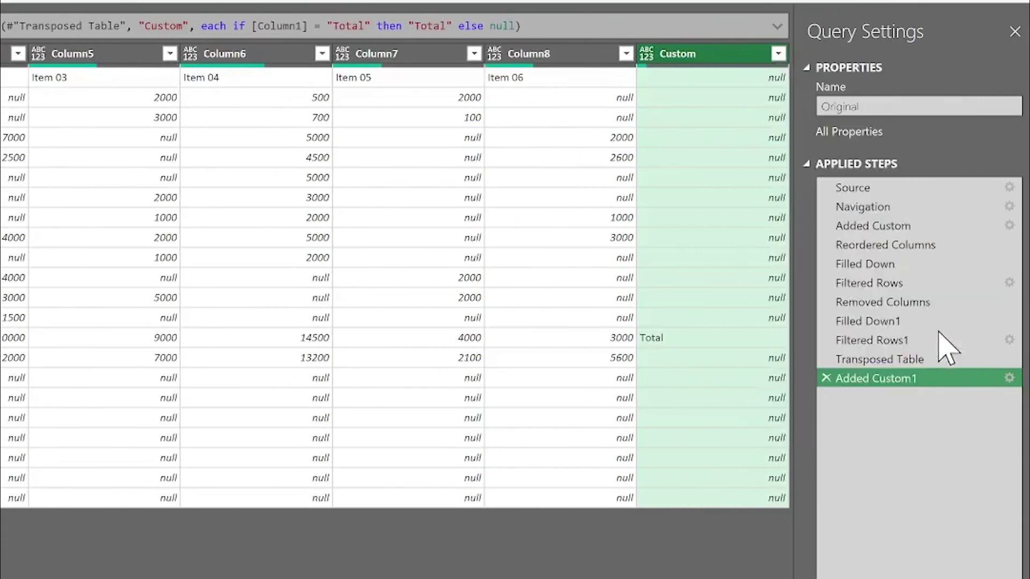
- Filter the Total rows out of the transposed table through the Custom column and remove that helper column
left_click(777, 53)
left_click(530, 292)
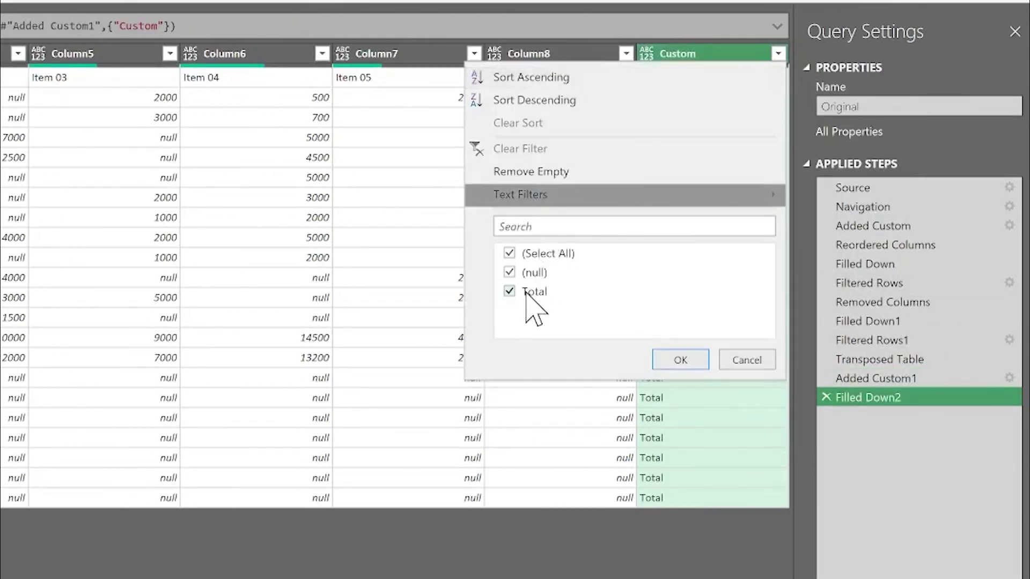
left_click(680, 360)
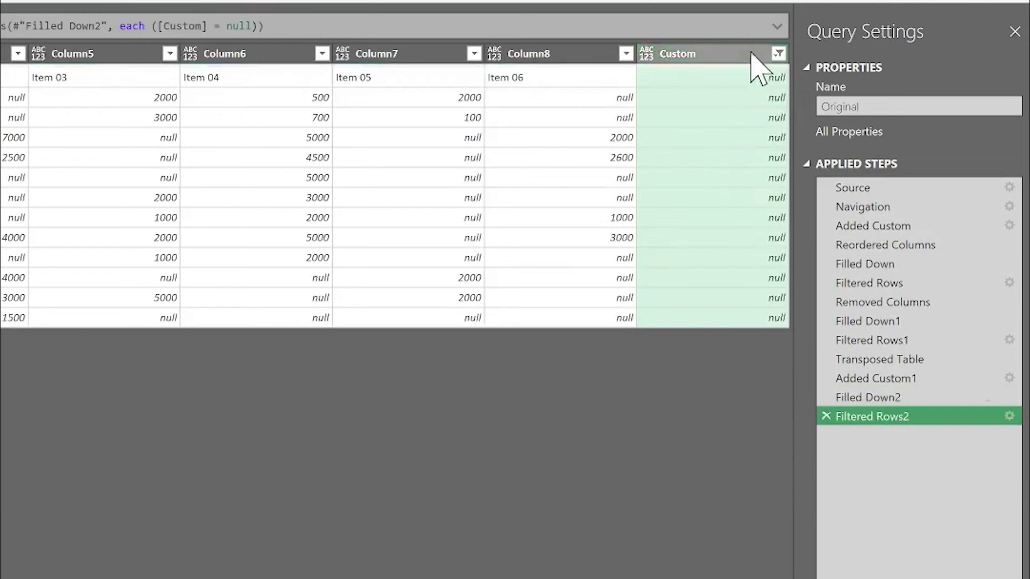
right_click(717, 51)
left_click(774, 85)
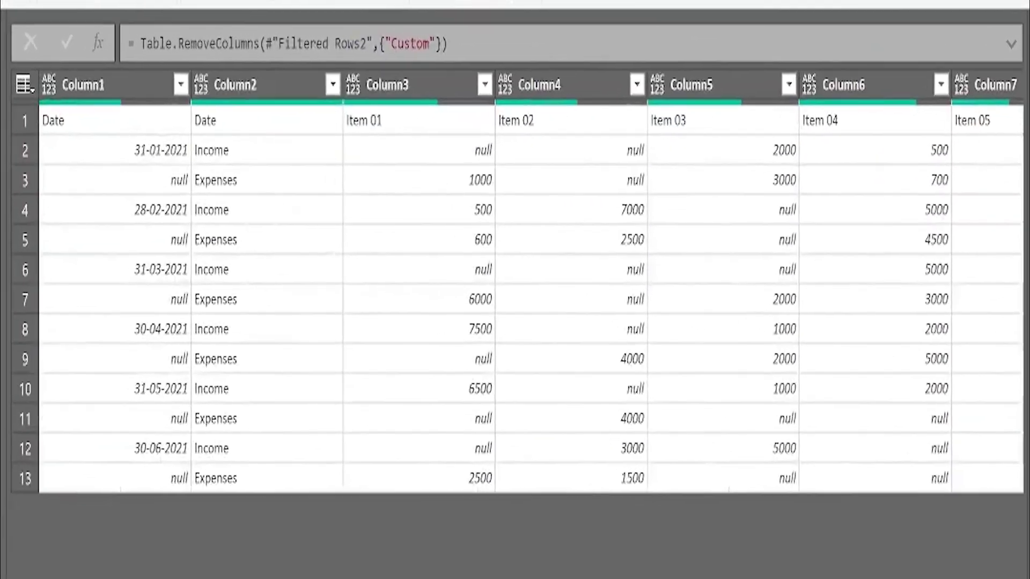
- Examine how the dates in Column1 line up with the Income and Expenses labels in Column2
left_click(92, 77)
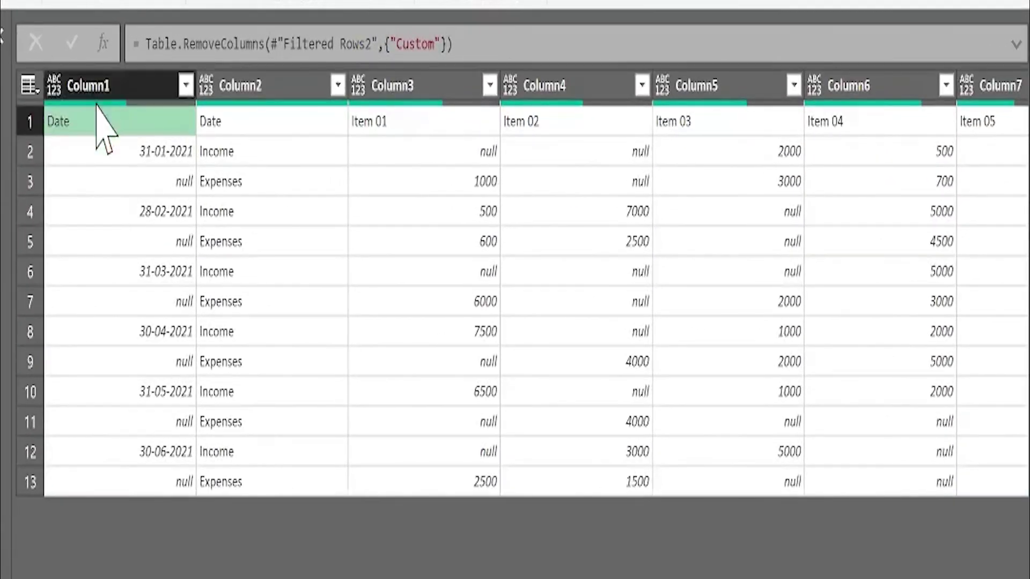
left_click(120, 152)
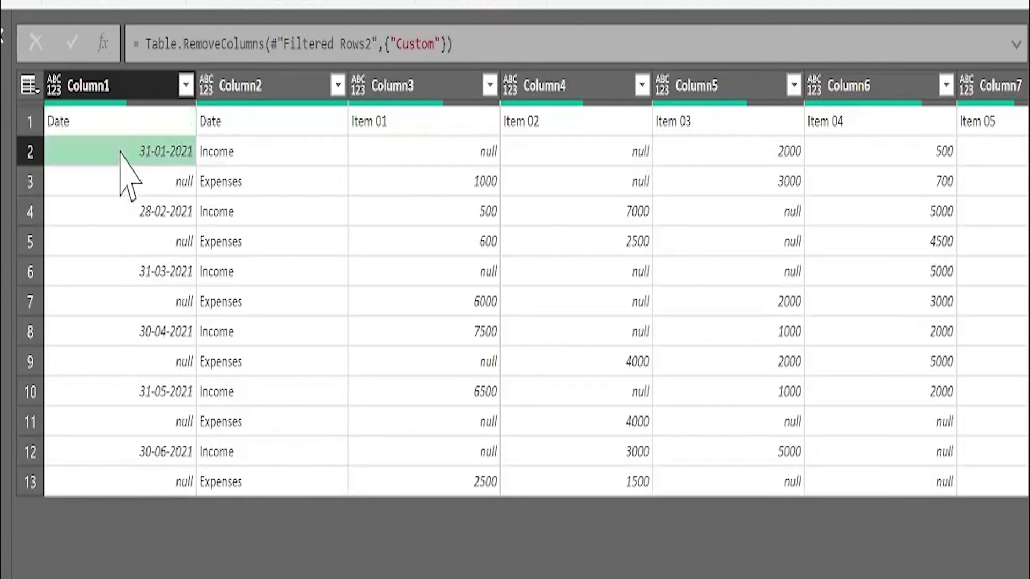
left_click(230, 160)
left_click(129, 185)
left_click(265, 184)
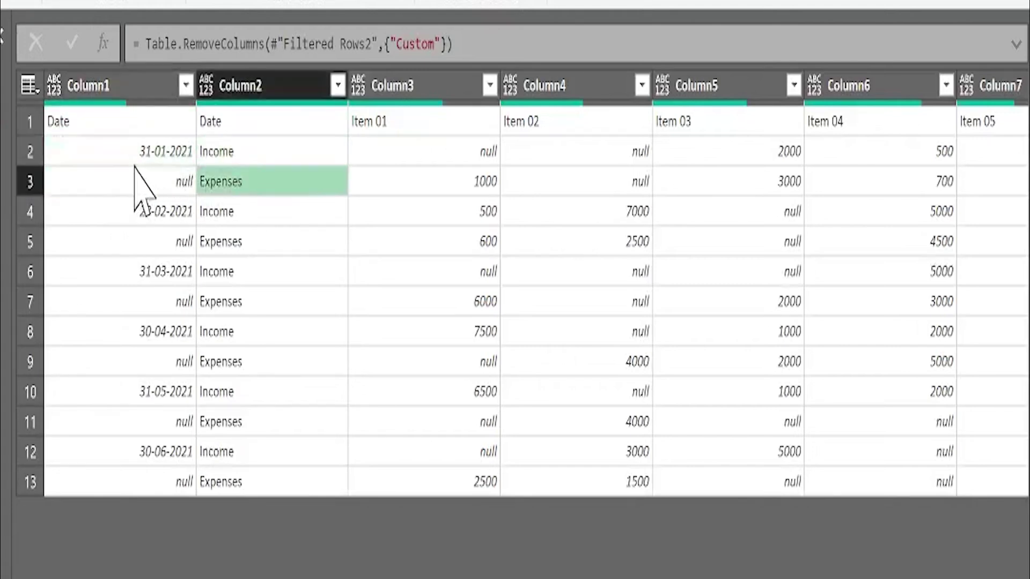
left_click(150, 159)
left_click(152, 184)
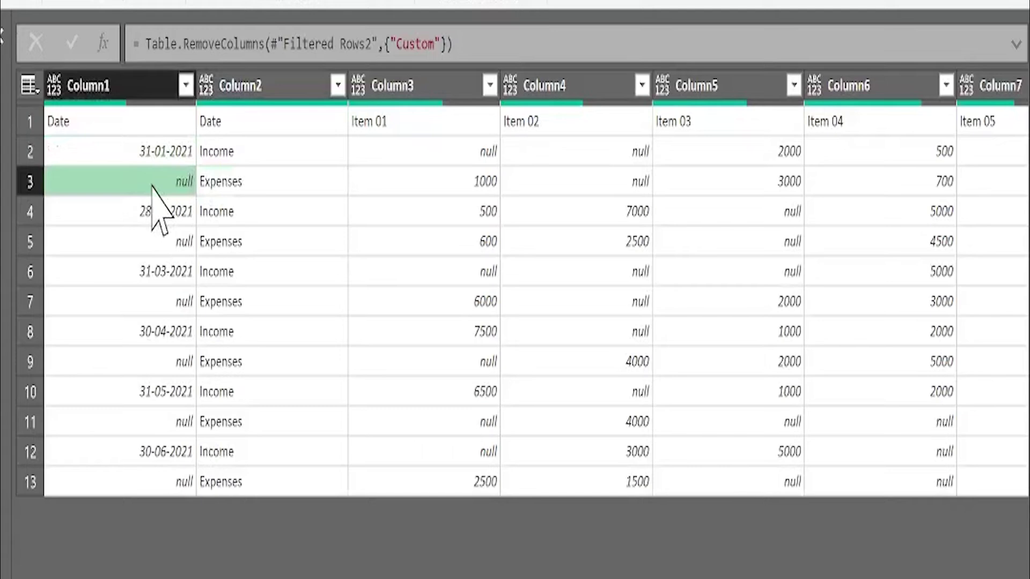
left_click(216, 179)
left_click(110, 180)
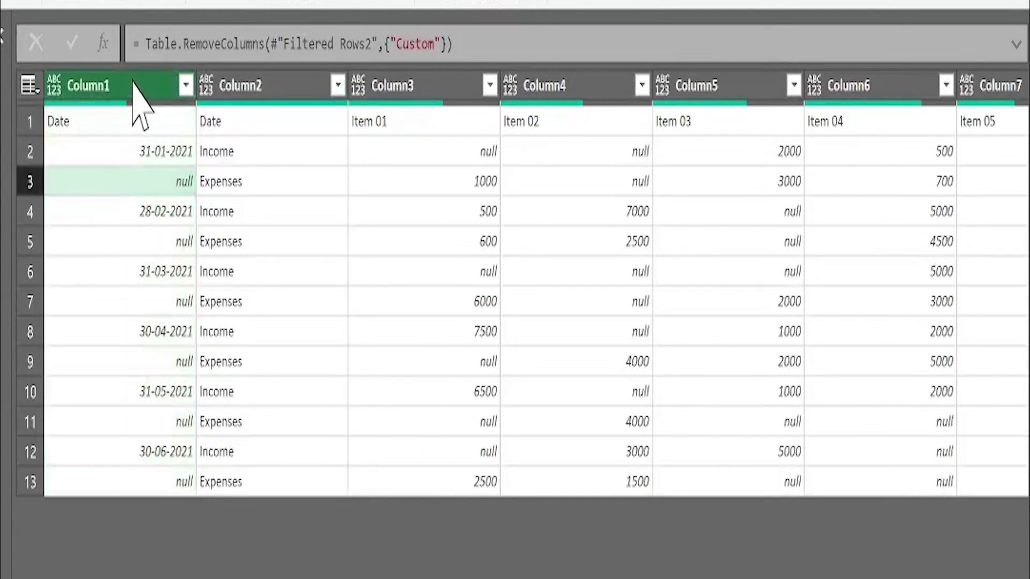
- Fill Column1 down so every Expenses row carries the date of the Income row above it
right_click(135, 86)
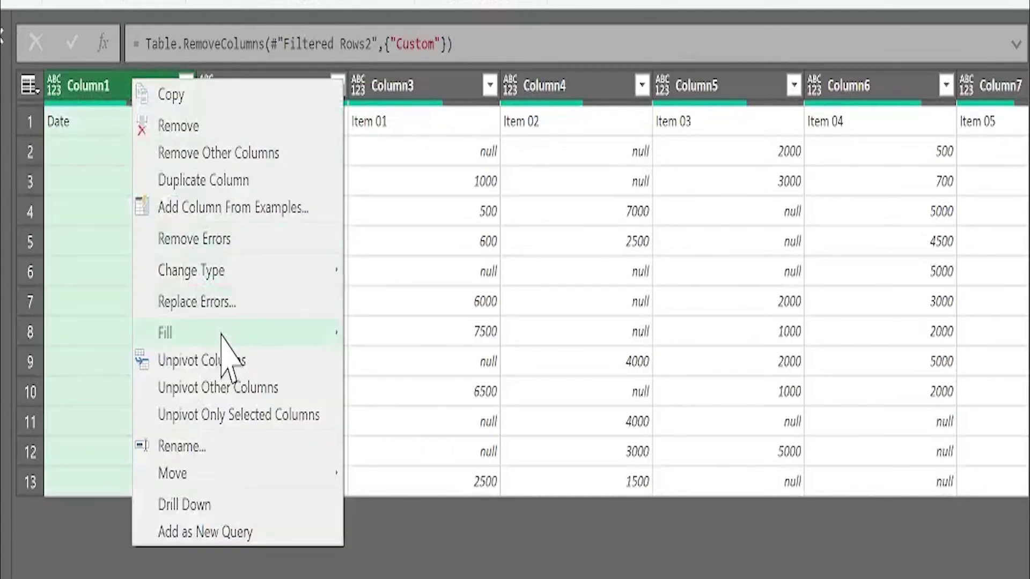
mouse_move(228, 332)
left_click(384, 330)
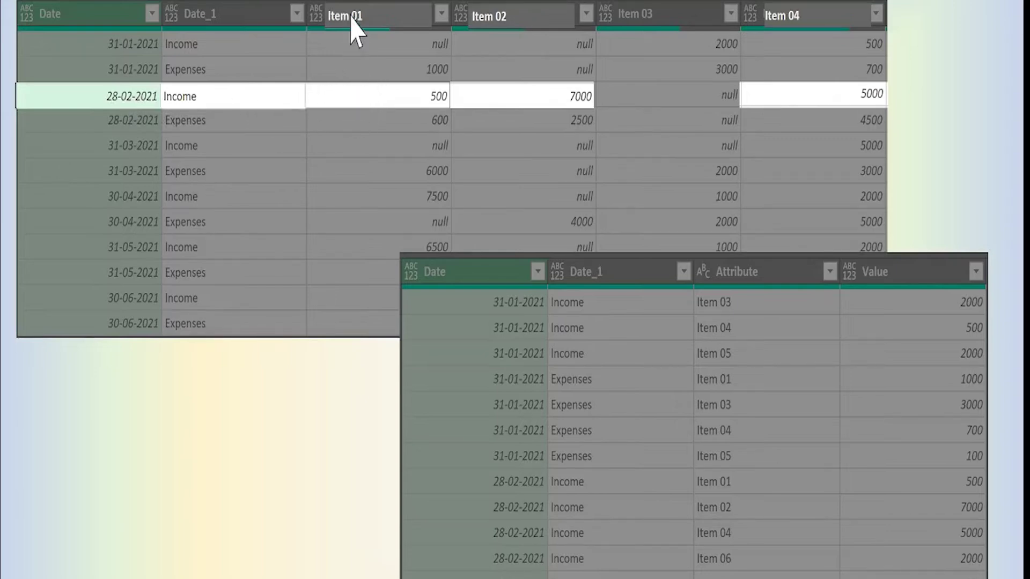
left_click(418, 102)
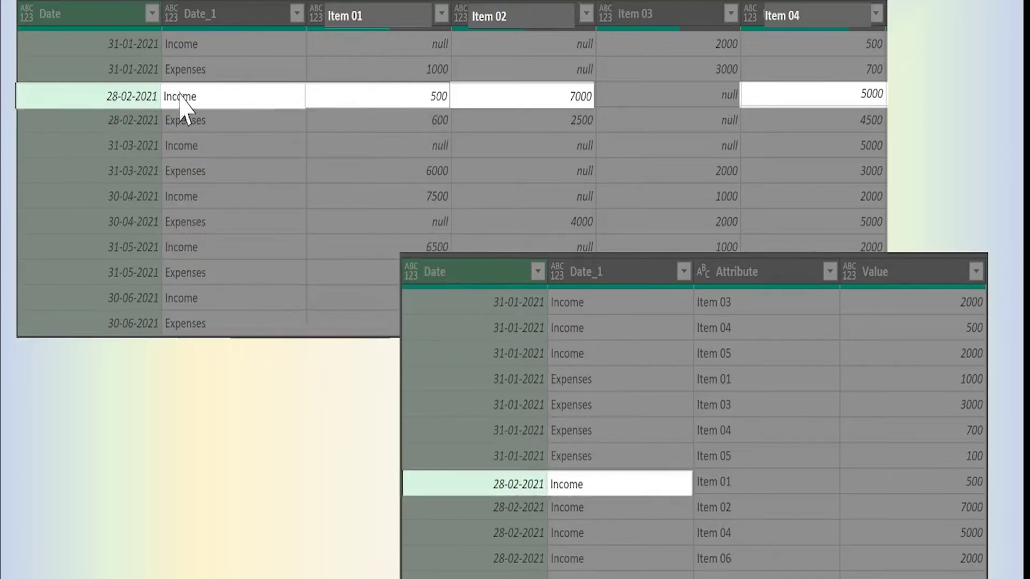
left_click(605, 502)
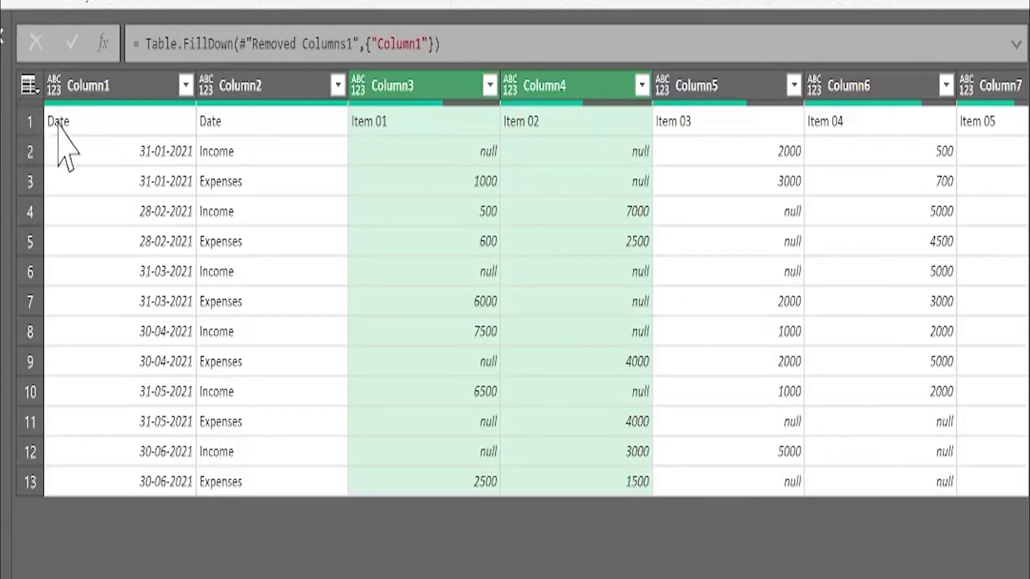
- Promote the first row, which holds Date and the item names, to column headers
left_click(62, 123)
left_click(21, 123)
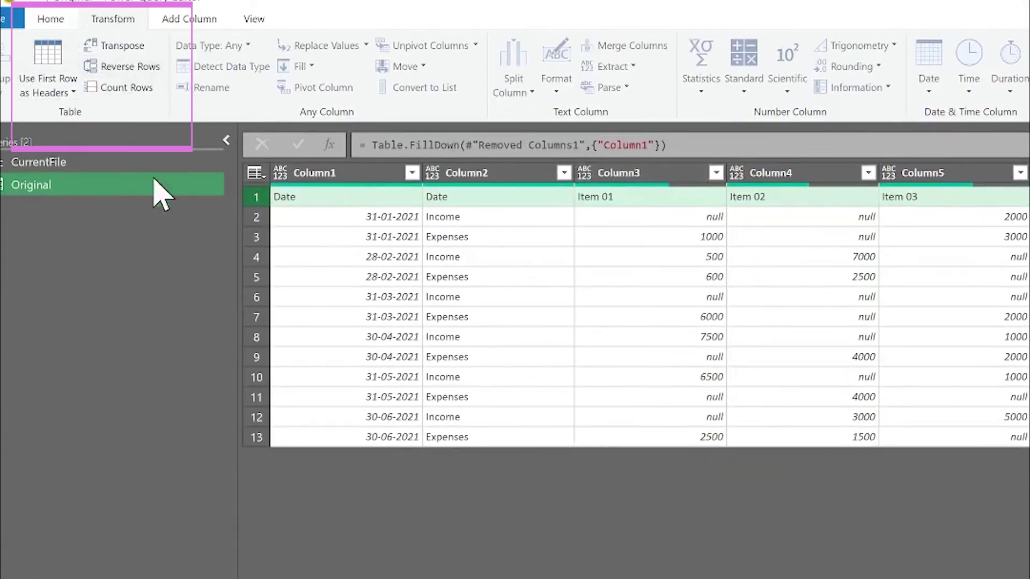
left_click(42, 90)
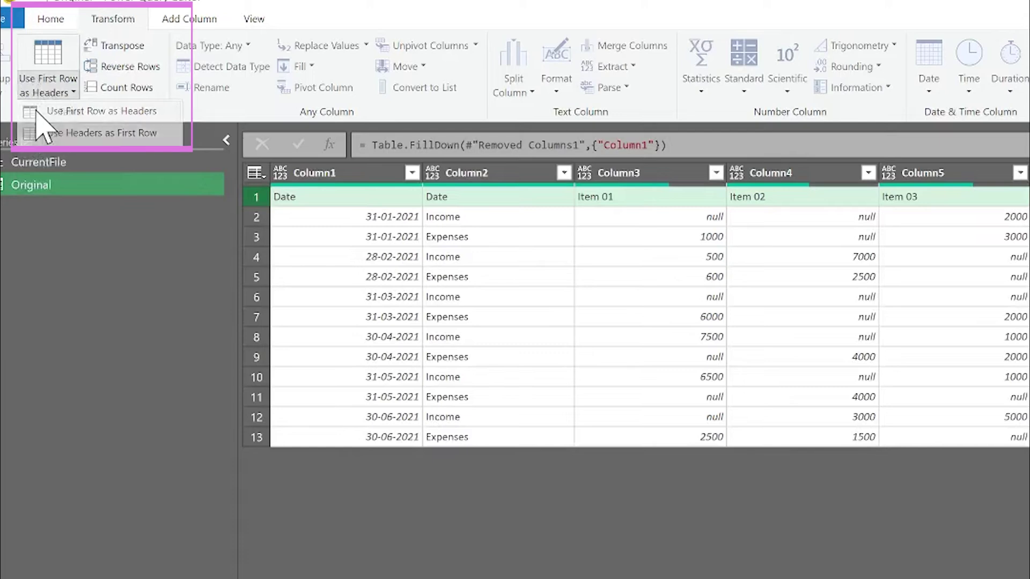
left_click(53, 108)
- Unpivot all columns other than Date and Date_1
left_click(281, 275)
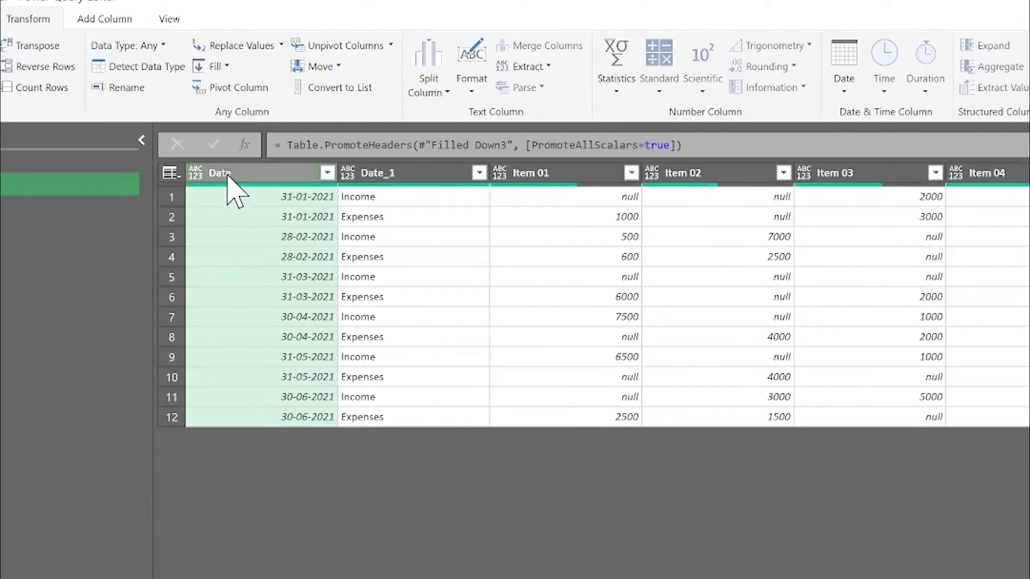
left_click(406, 177, "ctrl")
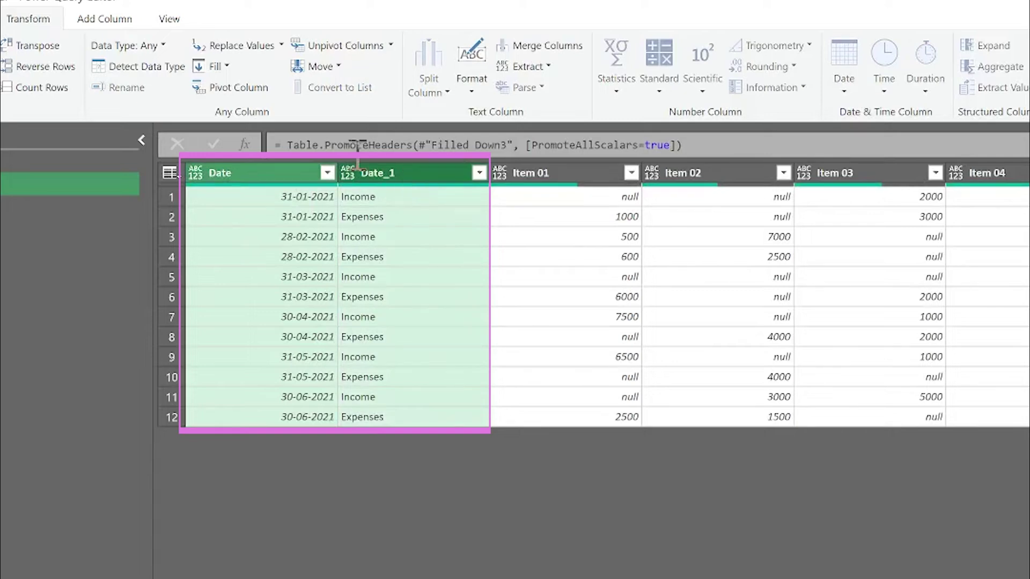
left_click(383, 47)
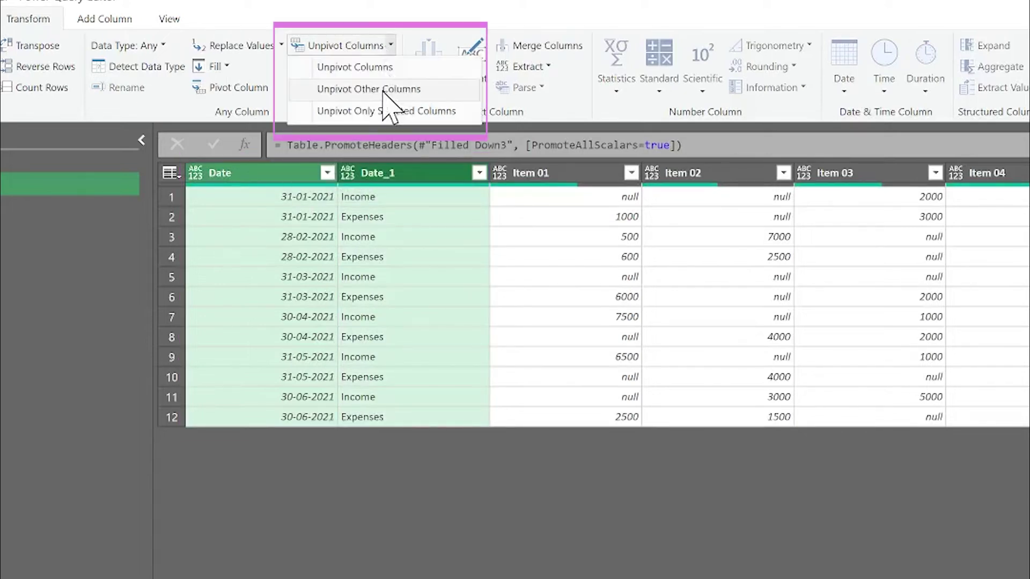
left_click(384, 89)
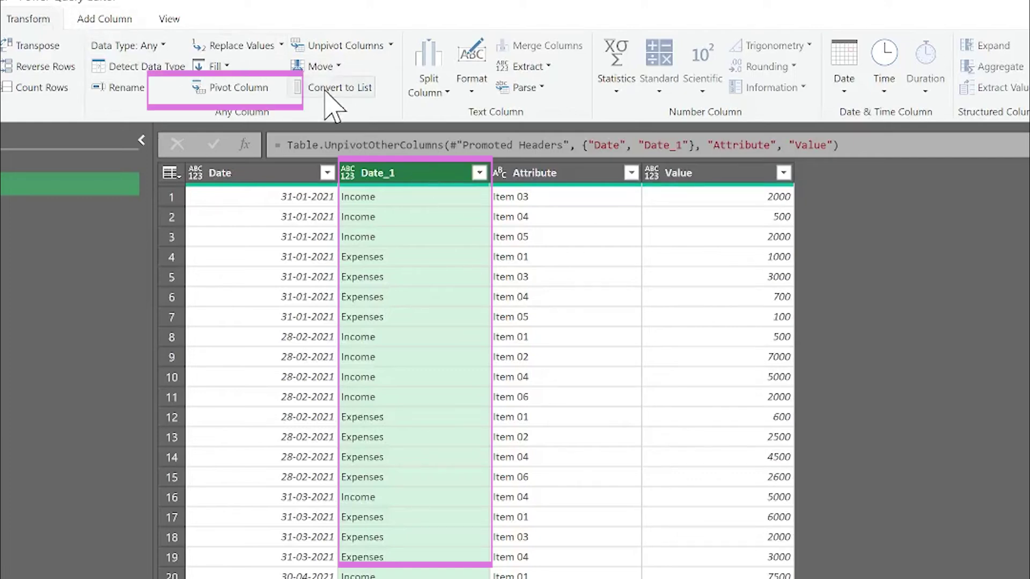
- Pivot the Date_1 column into Income and Expenses columns, using Value as the values column
left_click(214, 91)
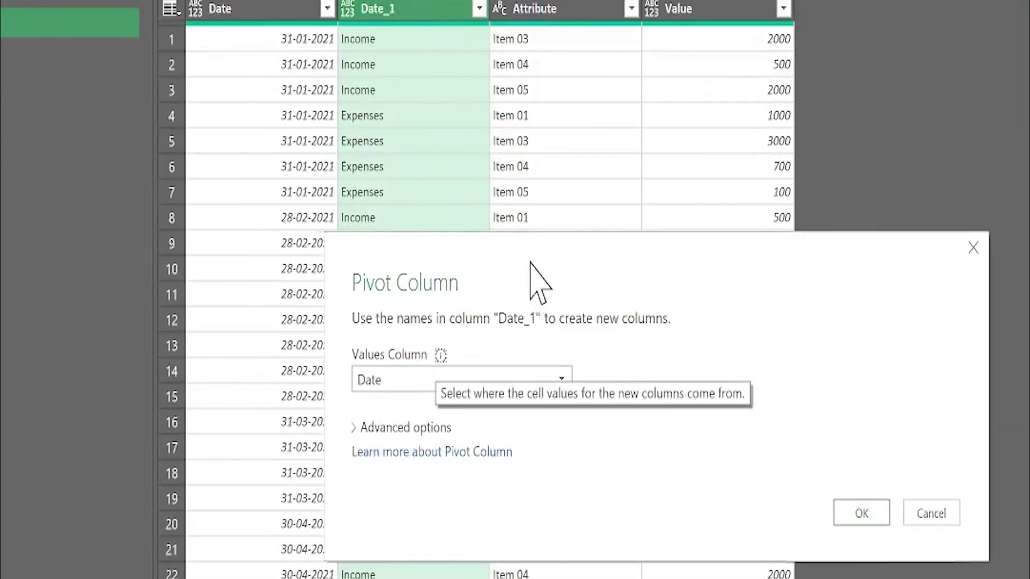
left_click(343, 411)
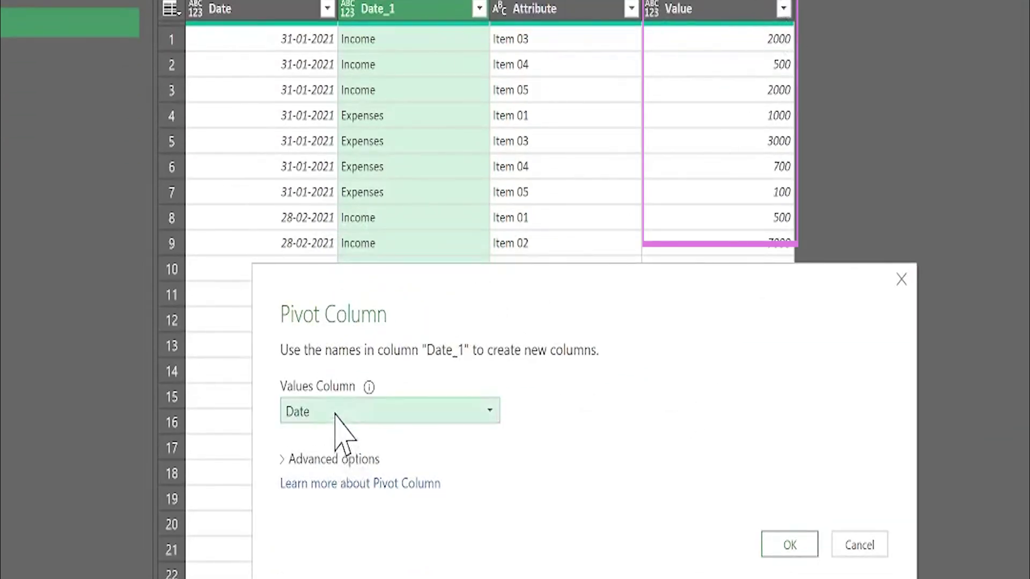
left_click(327, 485)
left_click(789, 545)
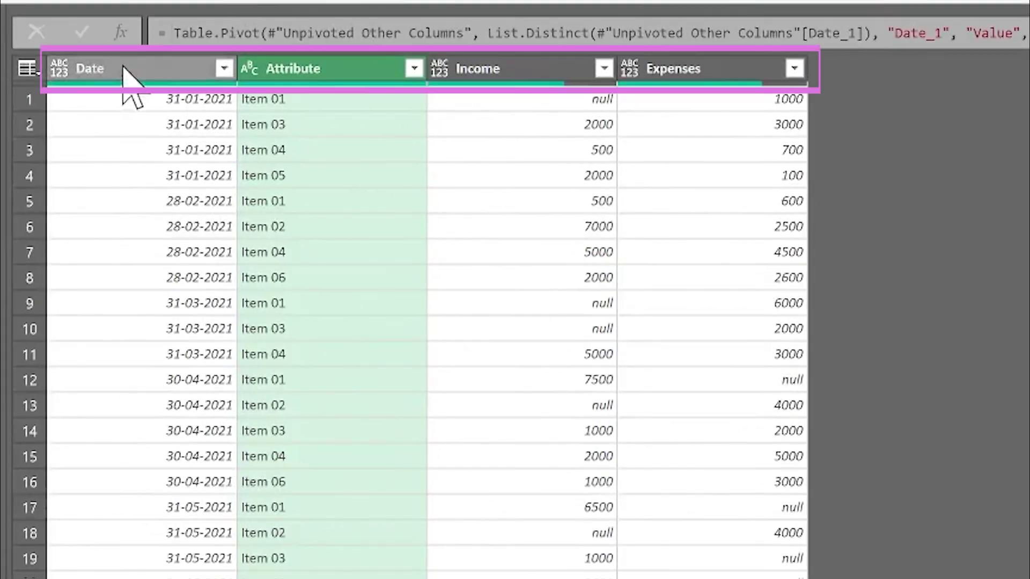
- Rename the Attribute column to Items
double_click(327, 70)
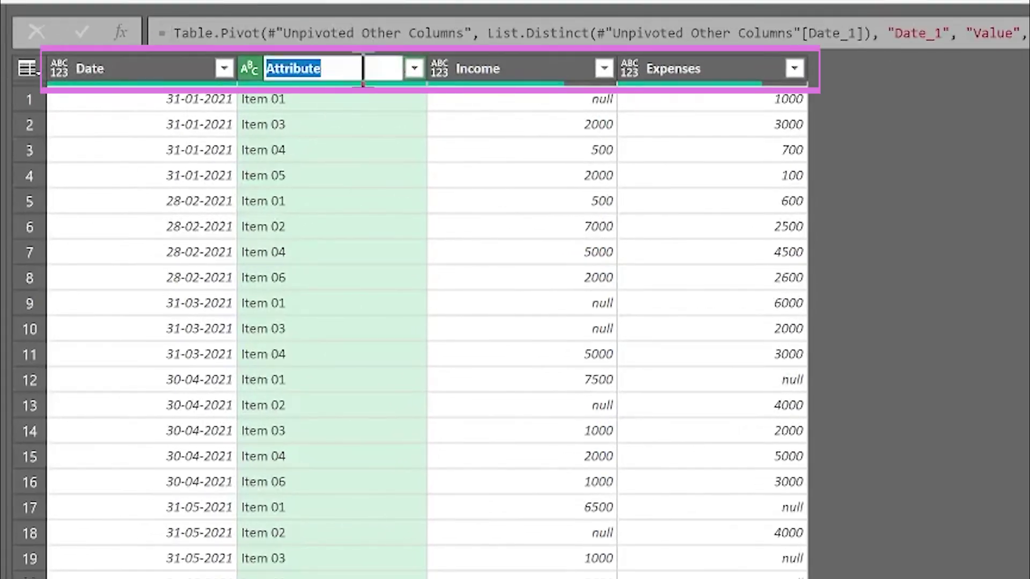
type("Ite")
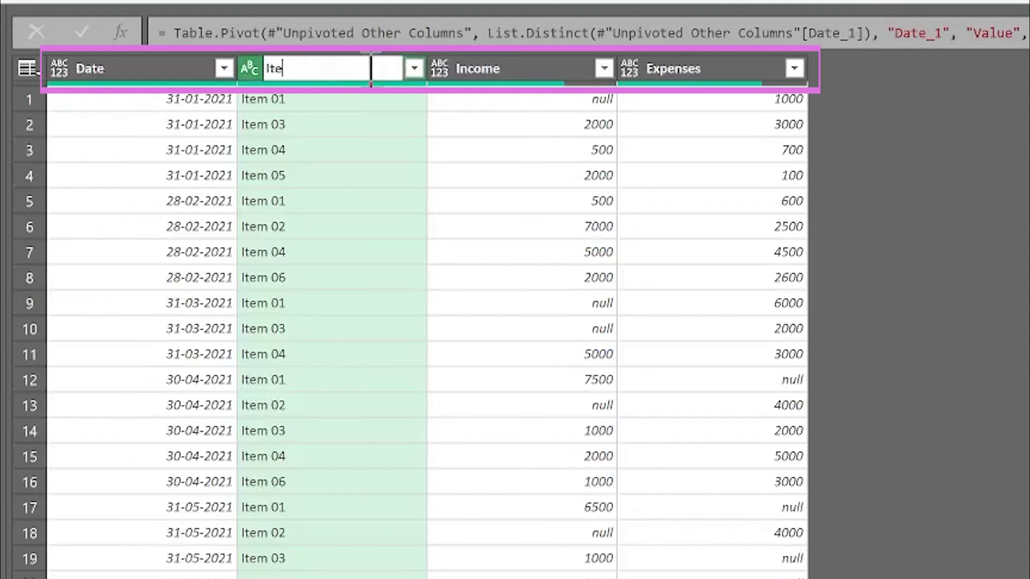
type("ms")
left_click(368, 69)
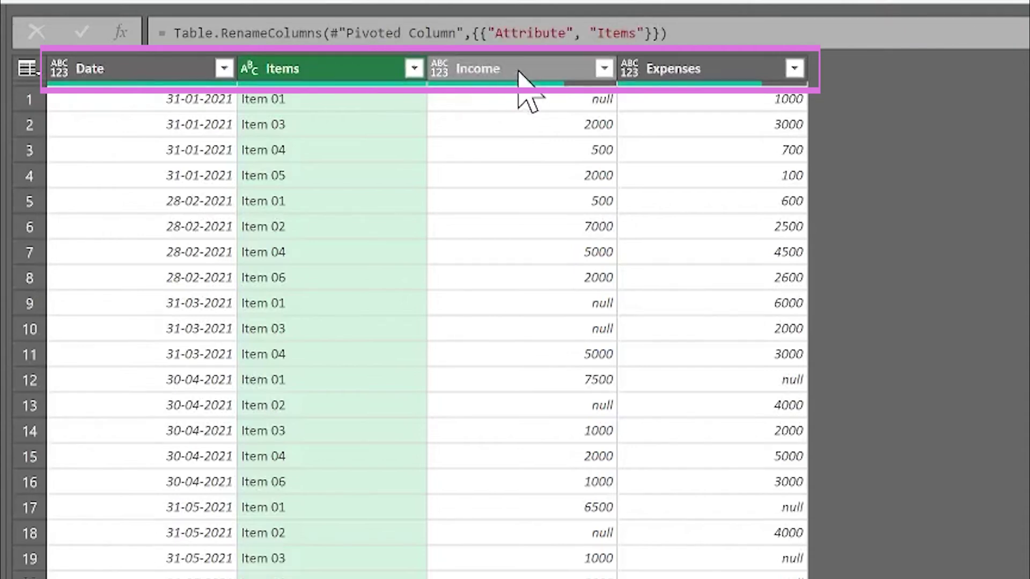
- Examine the null cells in the Income and Expenses columns
left_click(519, 102)
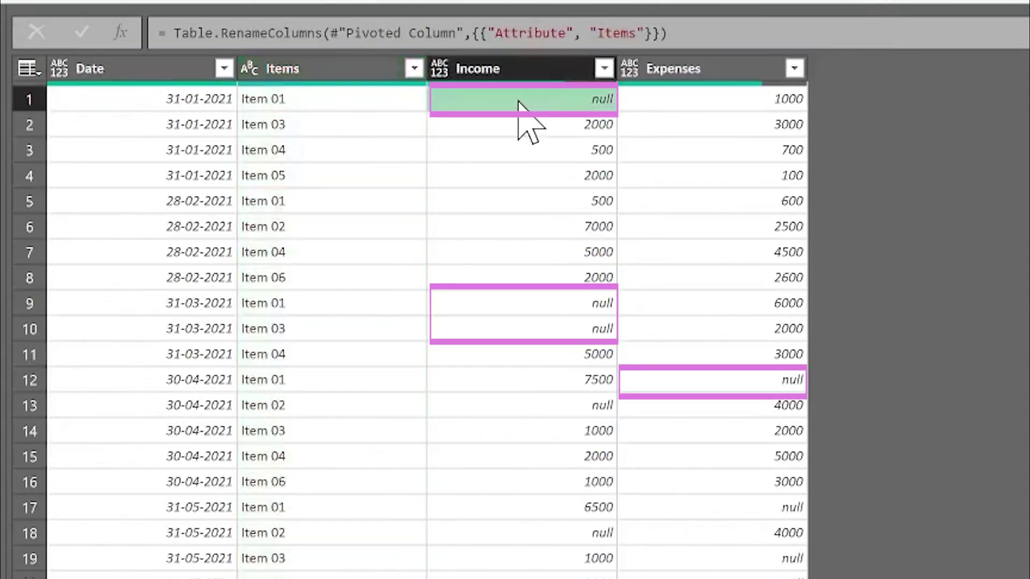
left_click(662, 381)
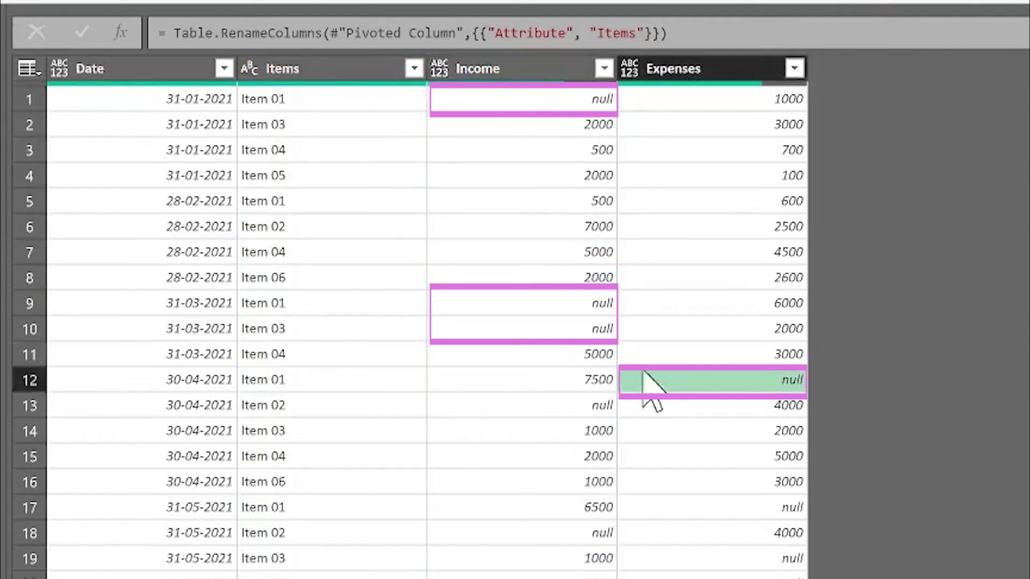
left_click(547, 328)
left_click(547, 304)
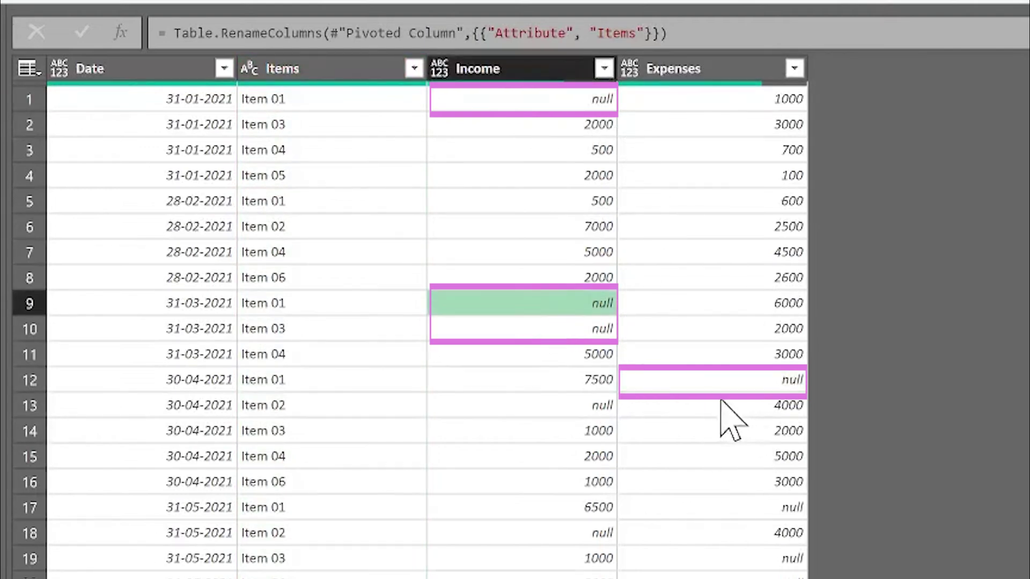
left_click(578, 326)
left_click(574, 304)
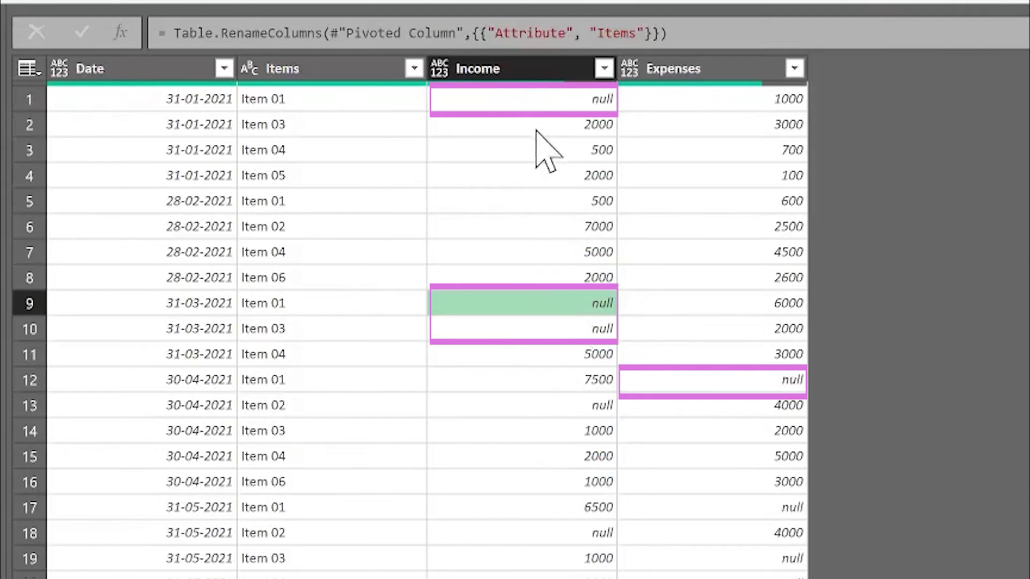
left_click(552, 101)
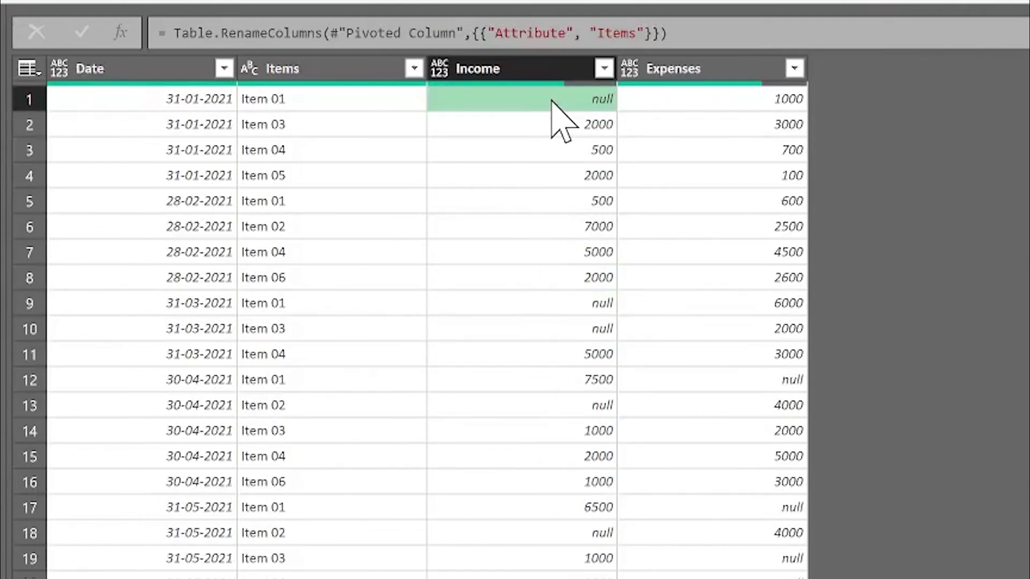
- Replace null values with 0 in both the Income and Expenses columns
left_click(557, 73)
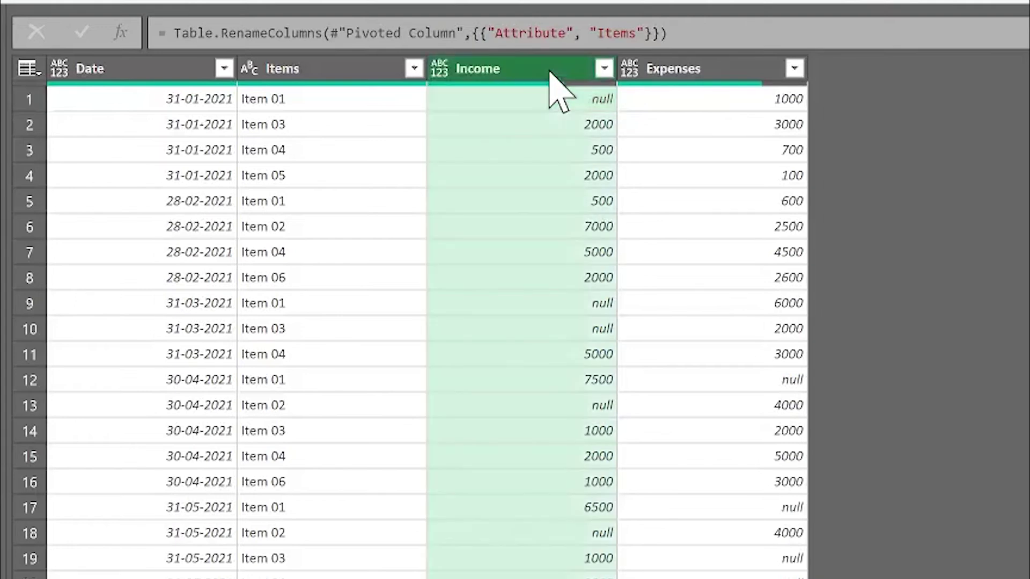
left_click(697, 71, "ctrl")
right_click(697, 72)
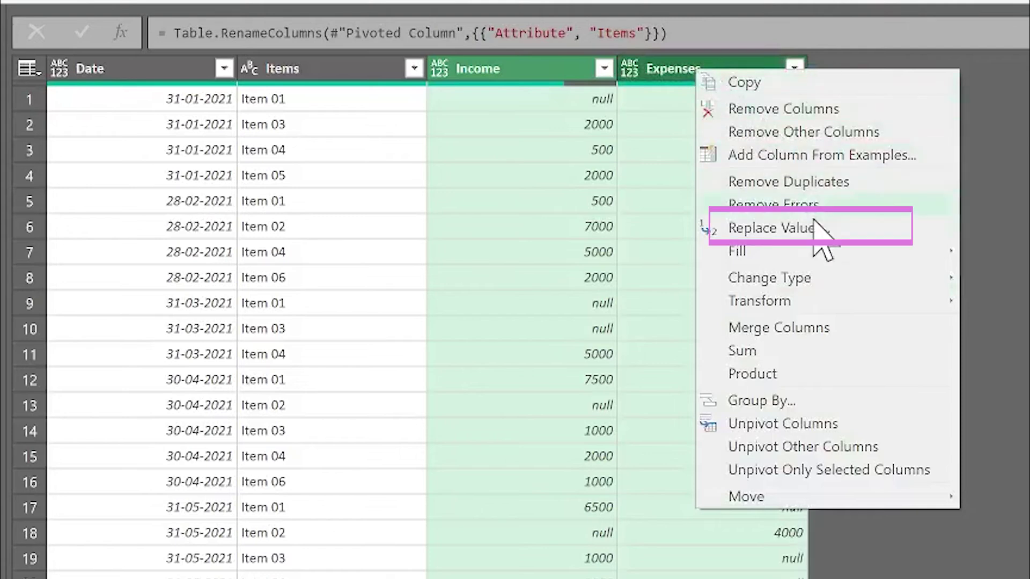
left_click(772, 228)
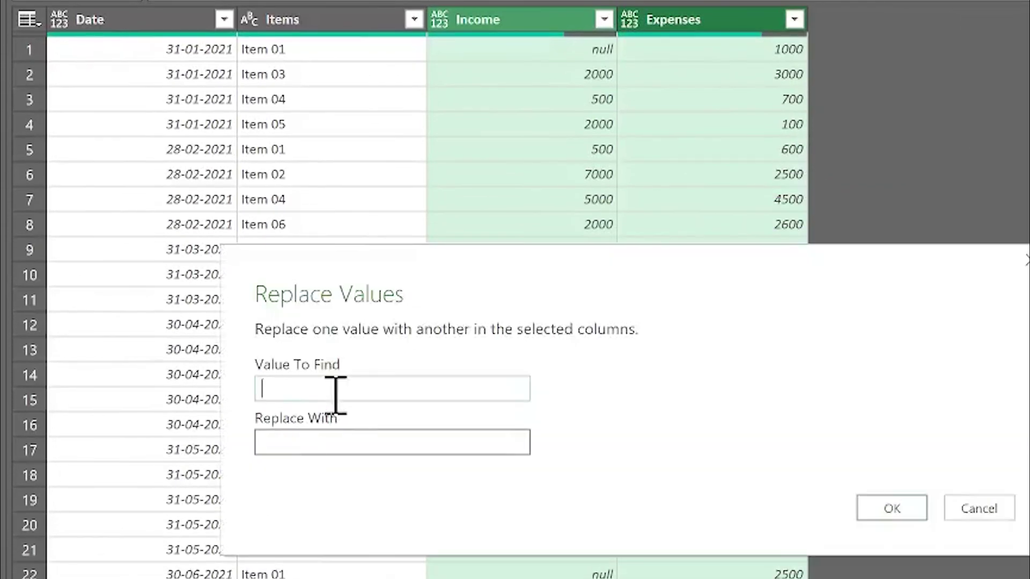
type("null")
left_click(392, 445)
left_click(891, 508)
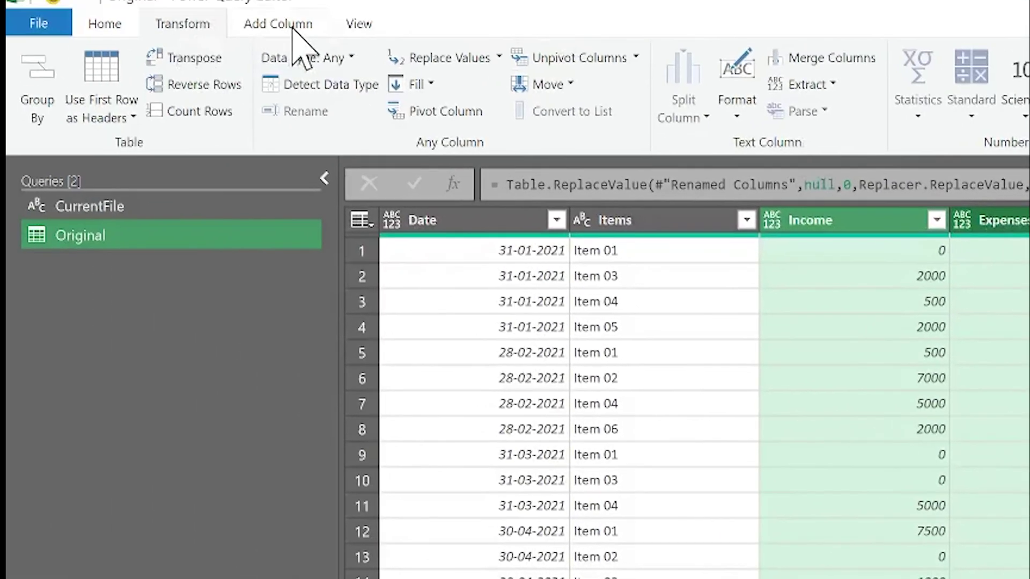
- Add a custom column named Net with the formula [Income]-[Expenses]
left_click(278, 24)
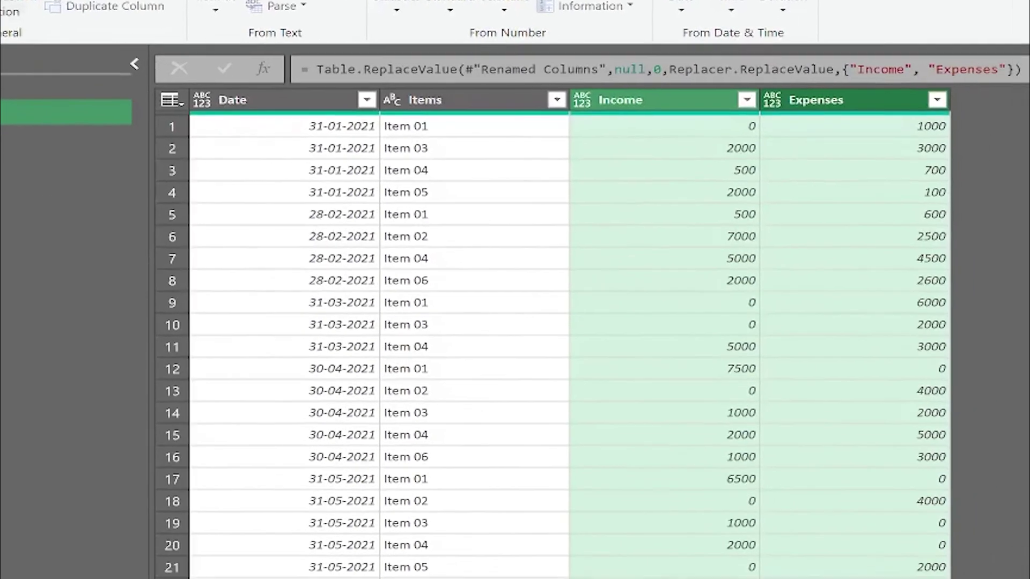
left_click(124, 97)
left_click_drag(293, 241, 357, 241)
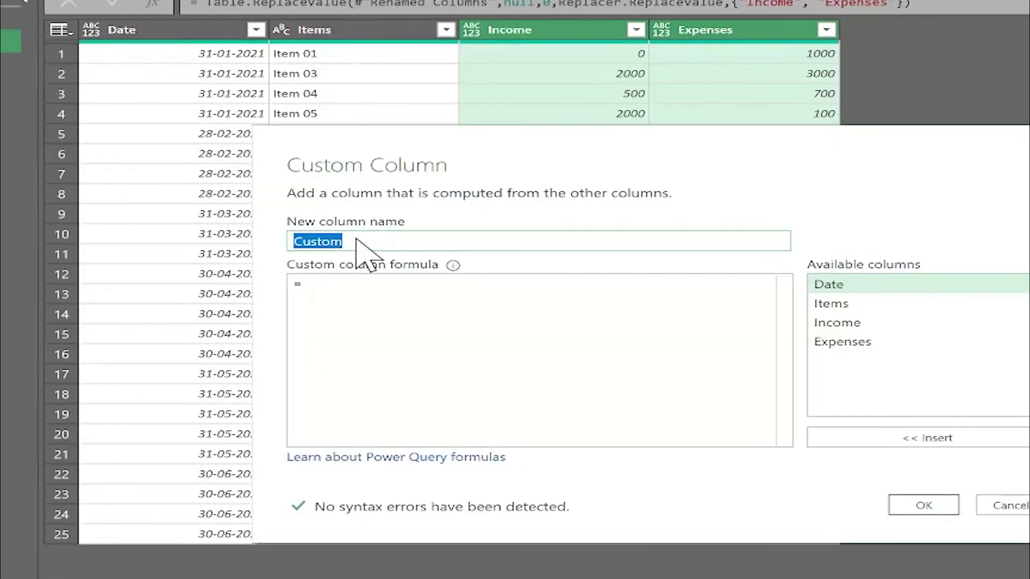
left_click(354, 294)
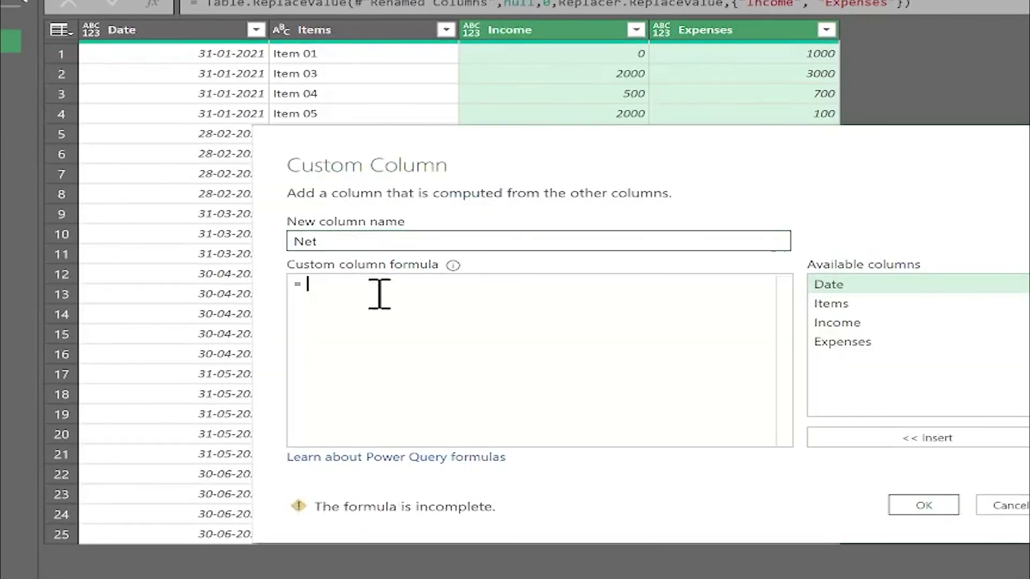
left_click(862, 323)
double_click(861, 324)
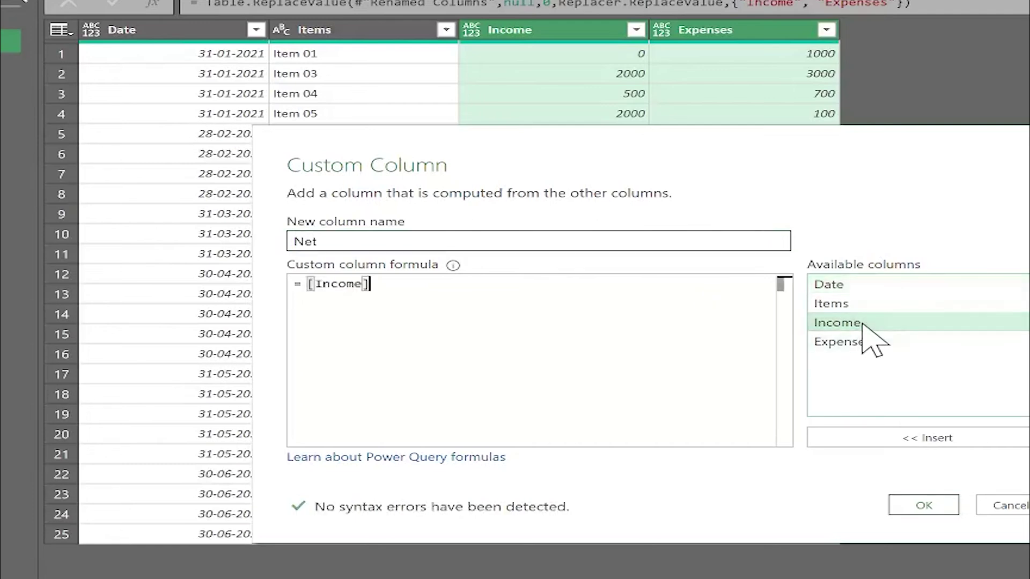
type("-")
double_click(879, 344)
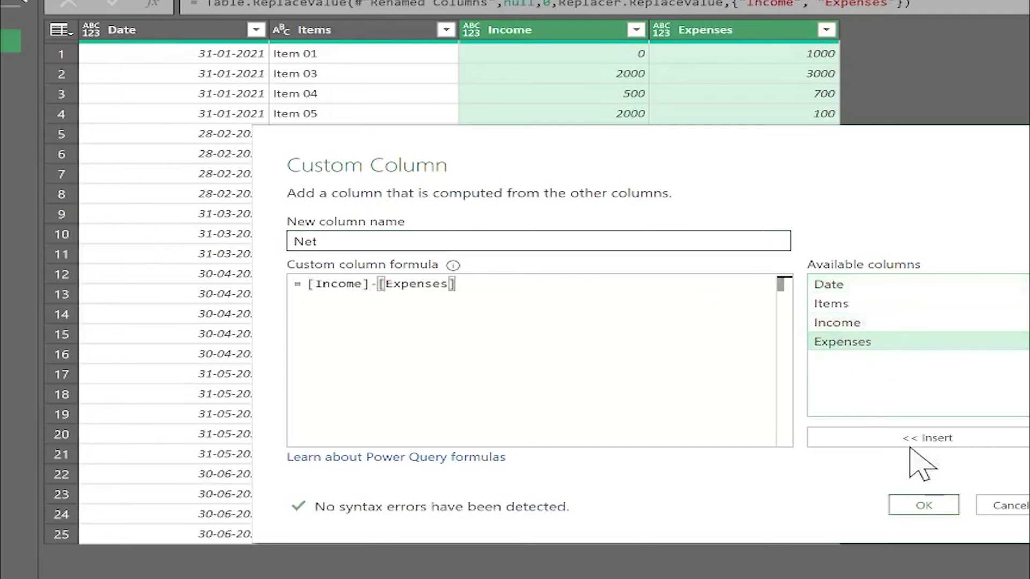
left_click(933, 512)
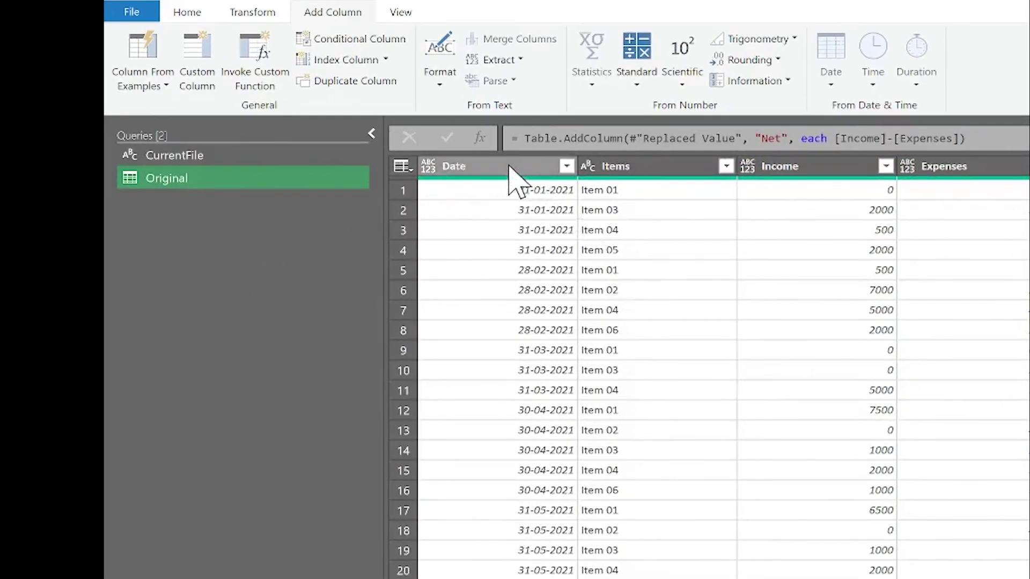
- Set the Date column's data type to Date and check the data type of the Items column
left_click(508, 168)
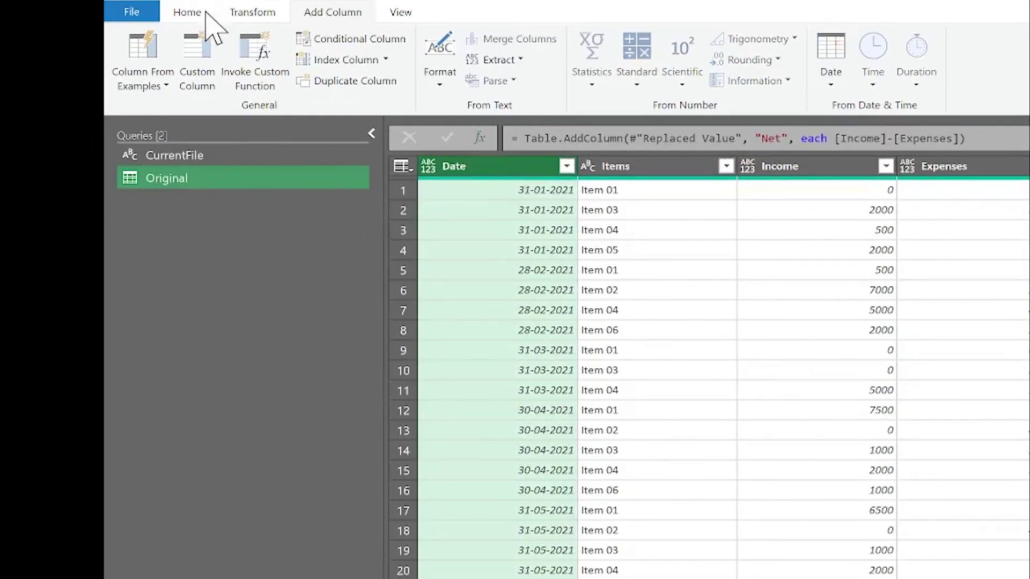
left_click(187, 13)
left_click(718, 40)
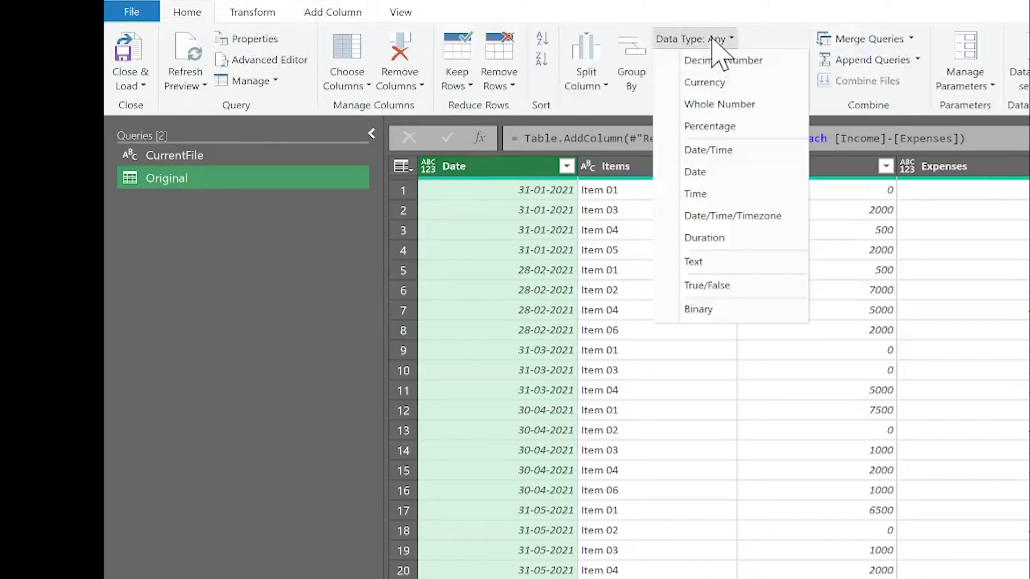
left_click(743, 173)
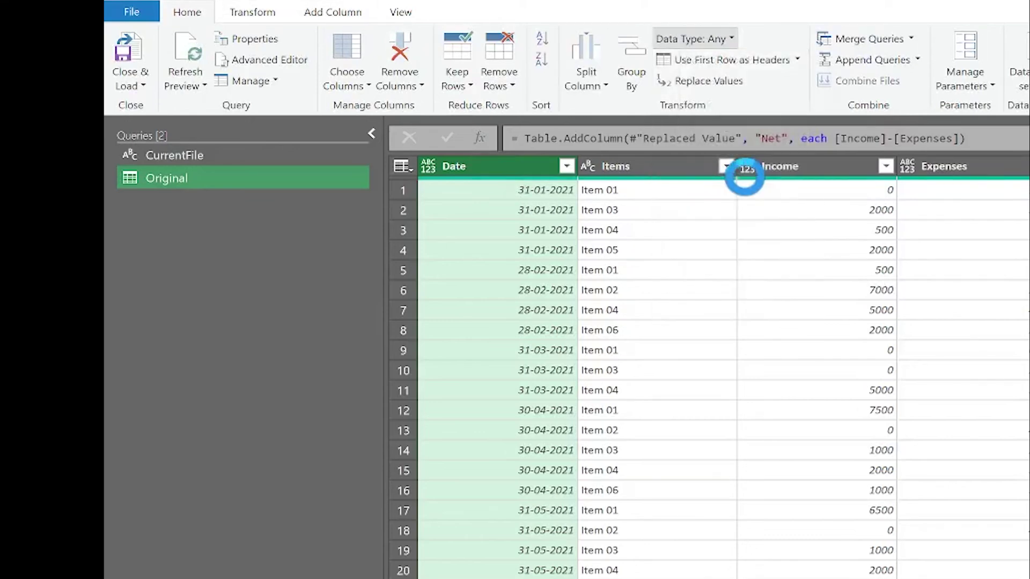
left_click(590, 166)
left_click(612, 169)
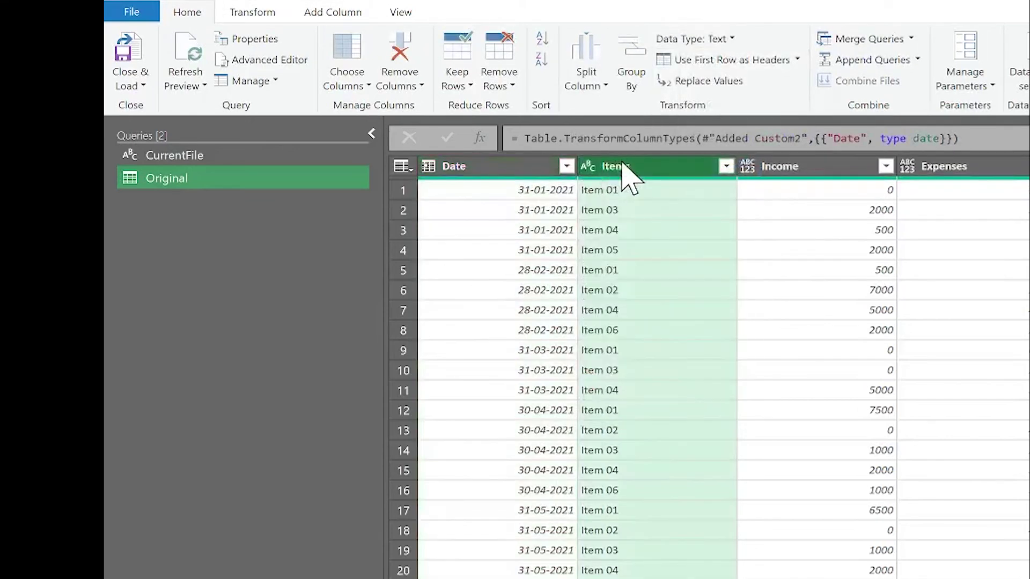
- Set the data type of the Income, Expenses and Net columns to Decimal Number
left_click(821, 172)
left_click(961, 171, "ctrl")
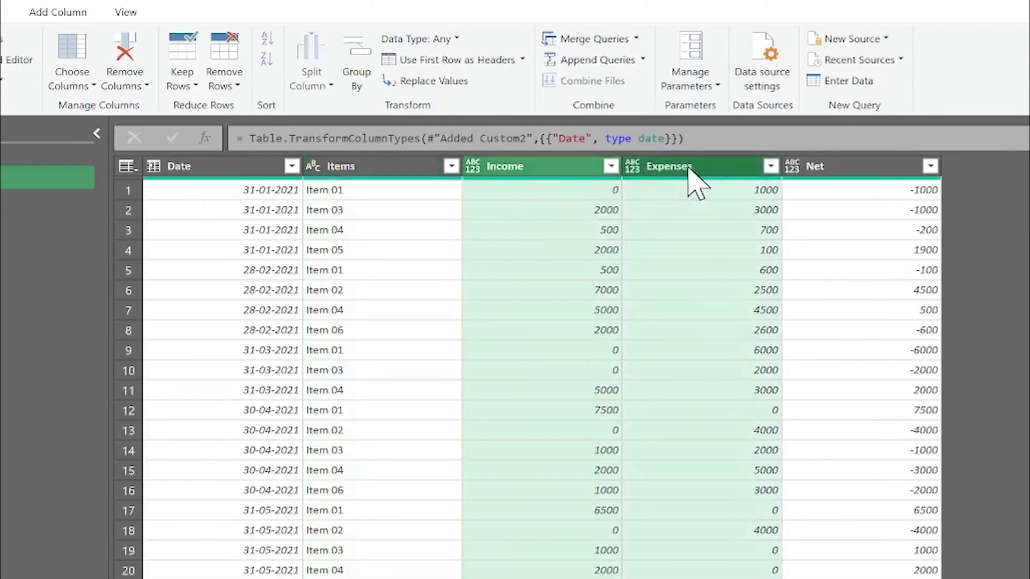
left_click(841, 168, "ctrl")
left_click(457, 39)
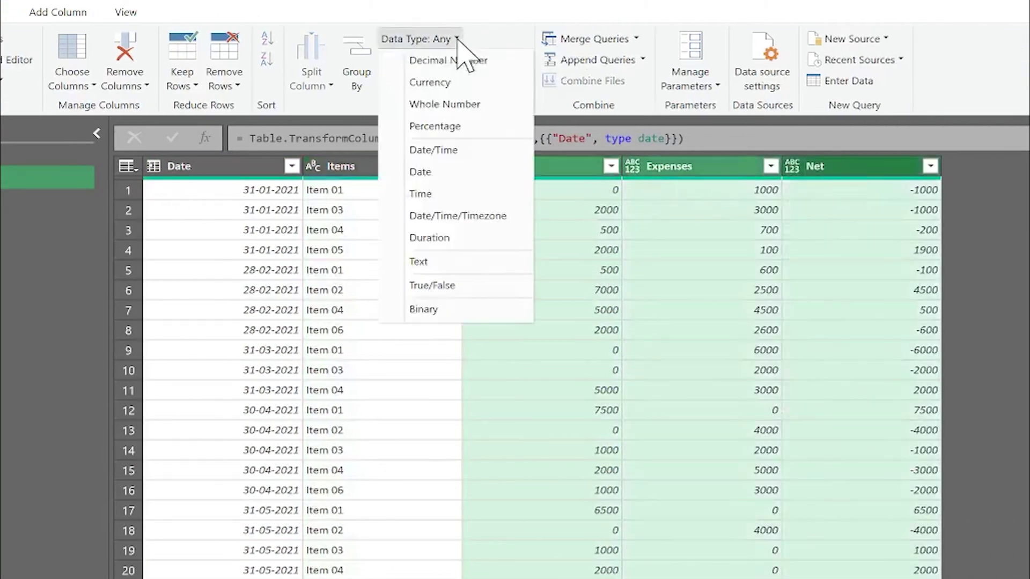
left_click(453, 61)
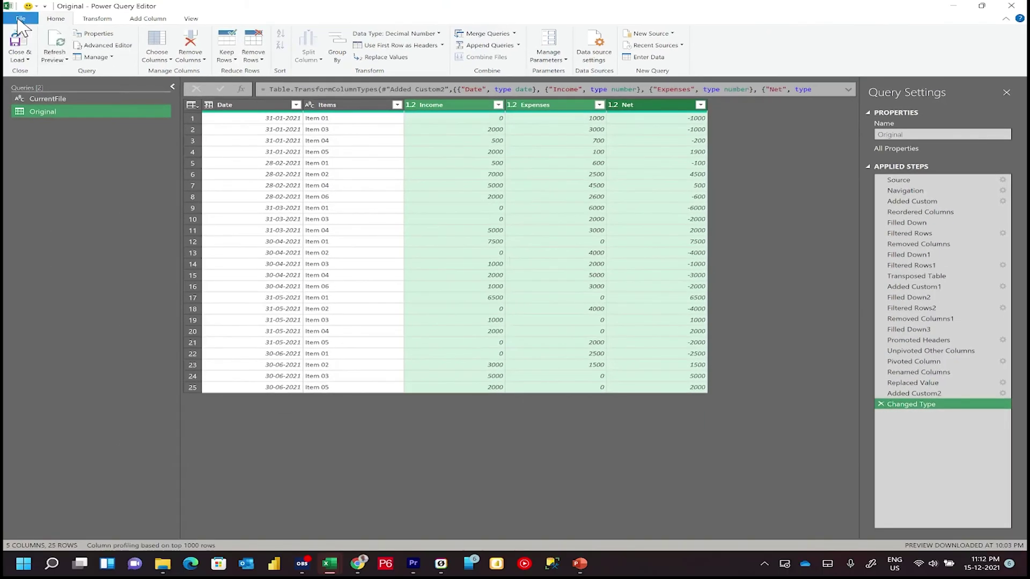
- Close the query editor, loading the queries into the workbook, and display the workbook's queries and connections
left_click(20, 18)
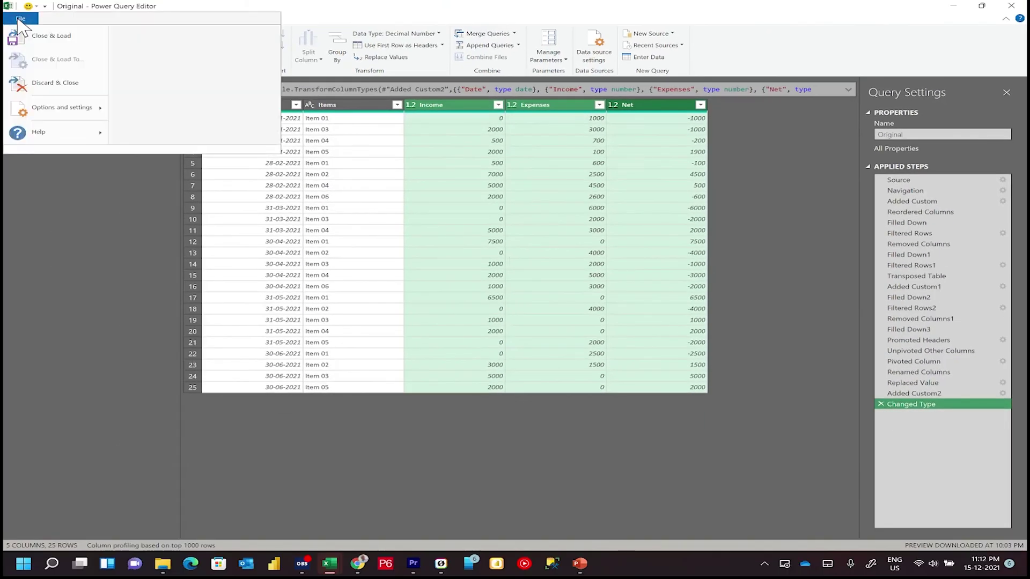
left_click(47, 40)
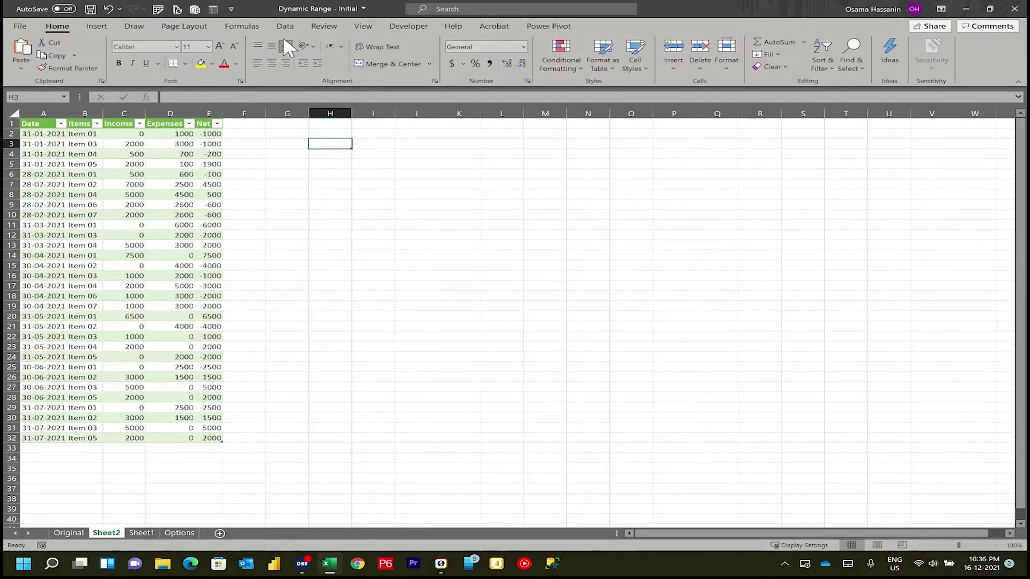
left_click(285, 26)
left_click(270, 40)
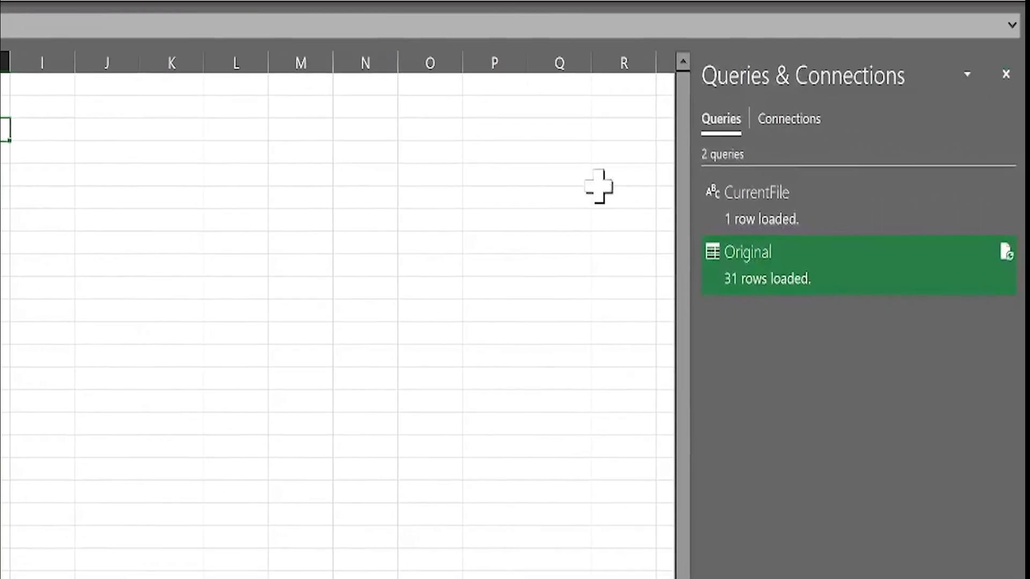
- Change the Original query's load destination to Only Create Connection, add its data to the Data Model, and accept the possible data loss
mouse_move(897, 321)
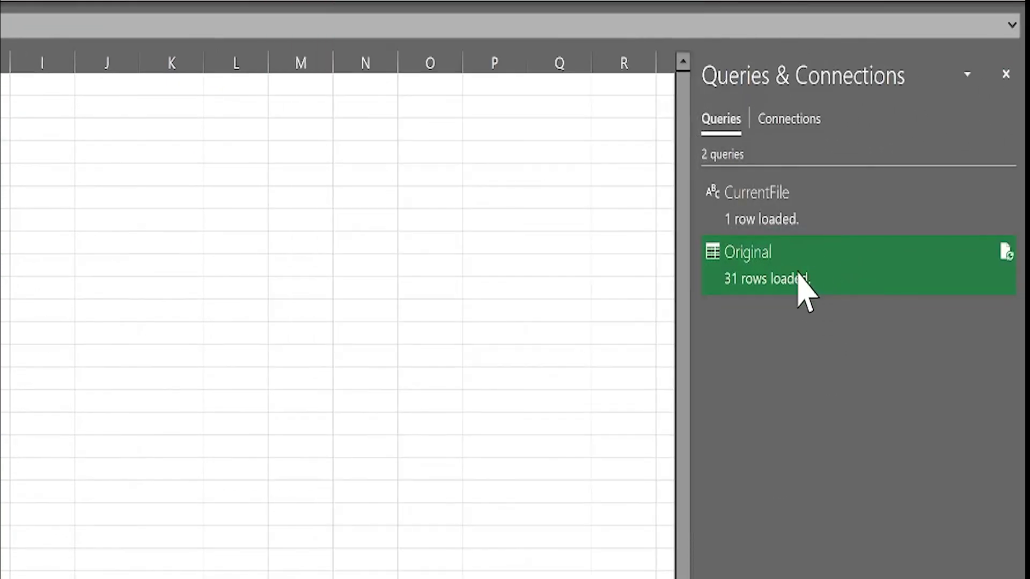
right_click(798, 272)
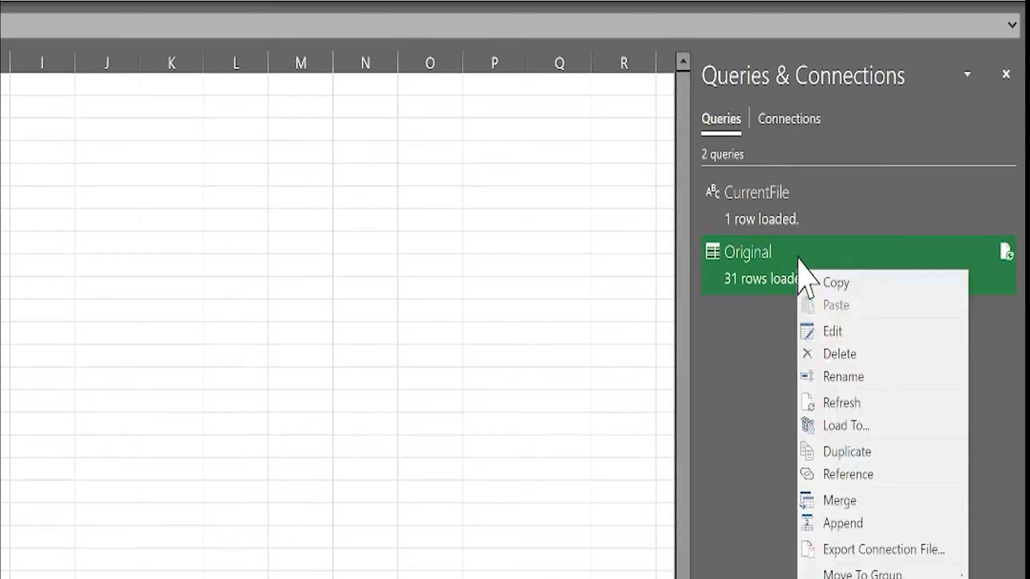
left_click(852, 427)
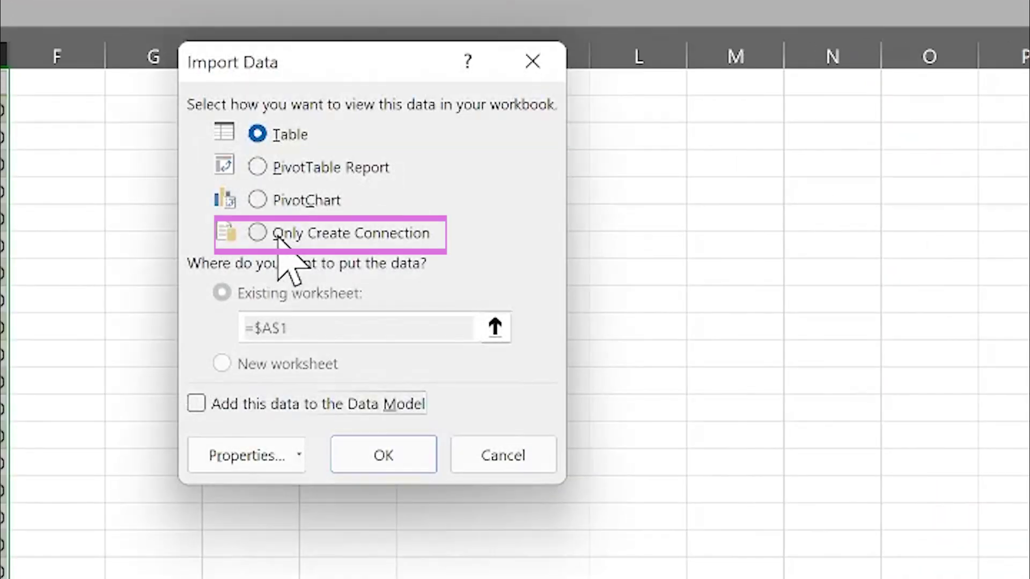
left_click(278, 240)
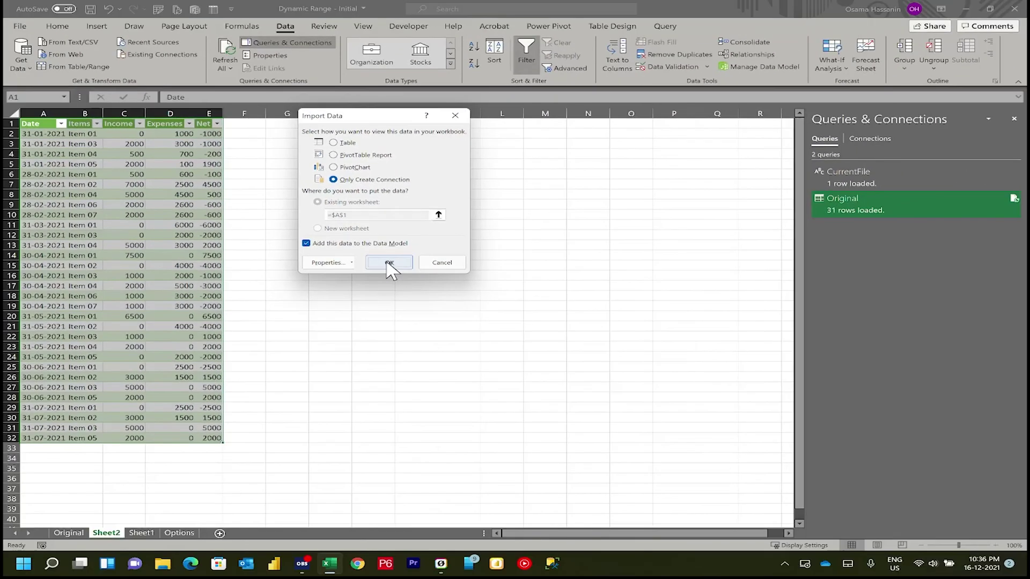
left_click(379, 455)
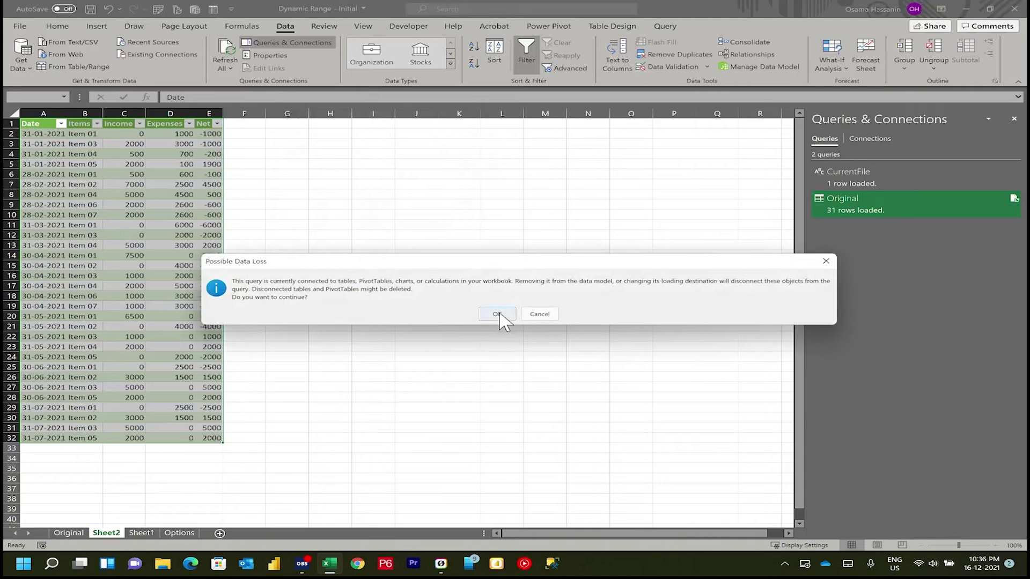
left_click(497, 314)
- Delete Sheet1 and Sheet2, the two worksheets that hold the loaded query output, together and accept their permanent removal
left_click(135, 533, "ctrl")
right_click(135, 532)
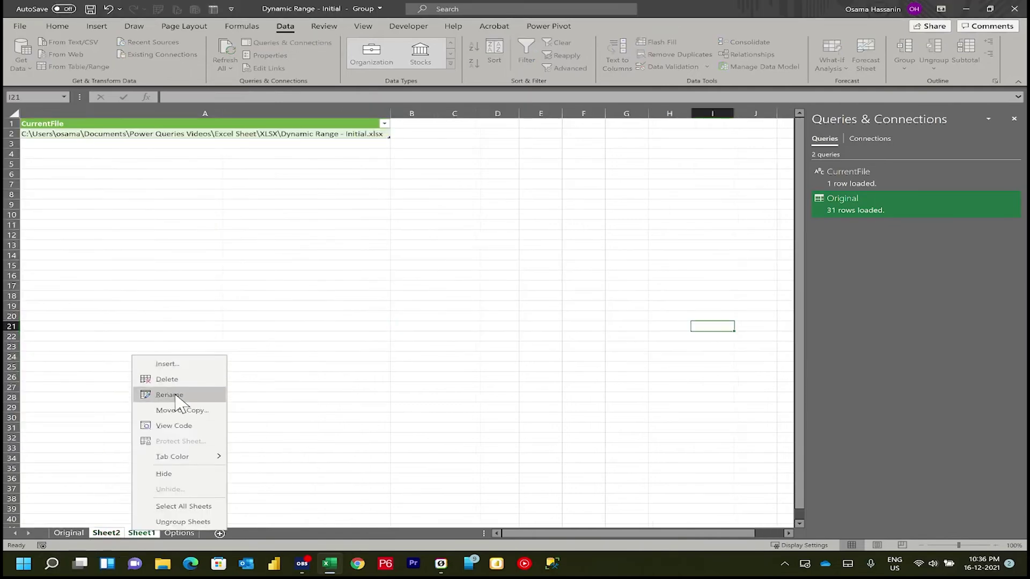
key("Escape")
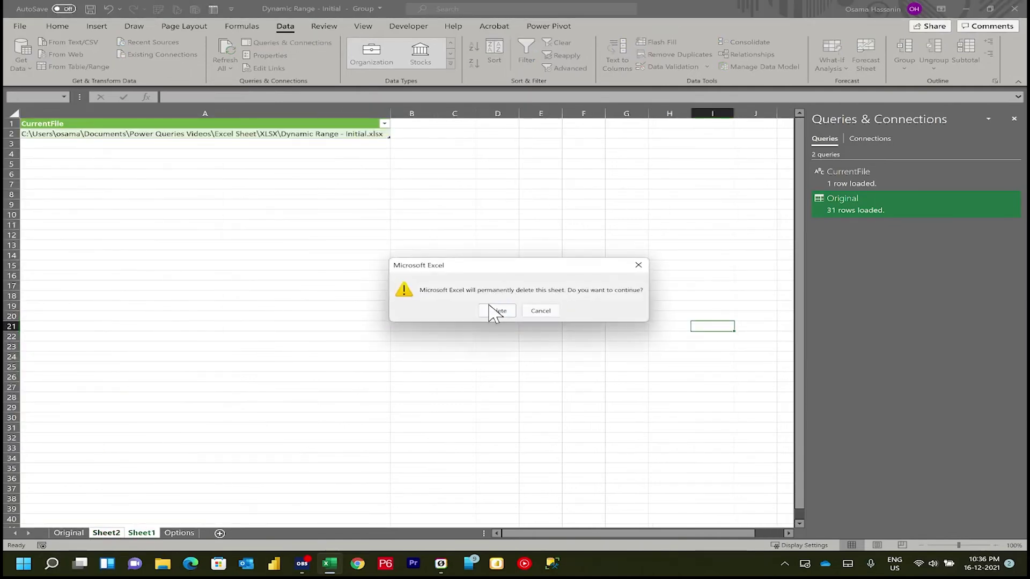
left_click(494, 311)
- Add a new blank worksheet and insert a PivotTable at cell A1 that uses the workbook's Data Model
left_click(149, 533)
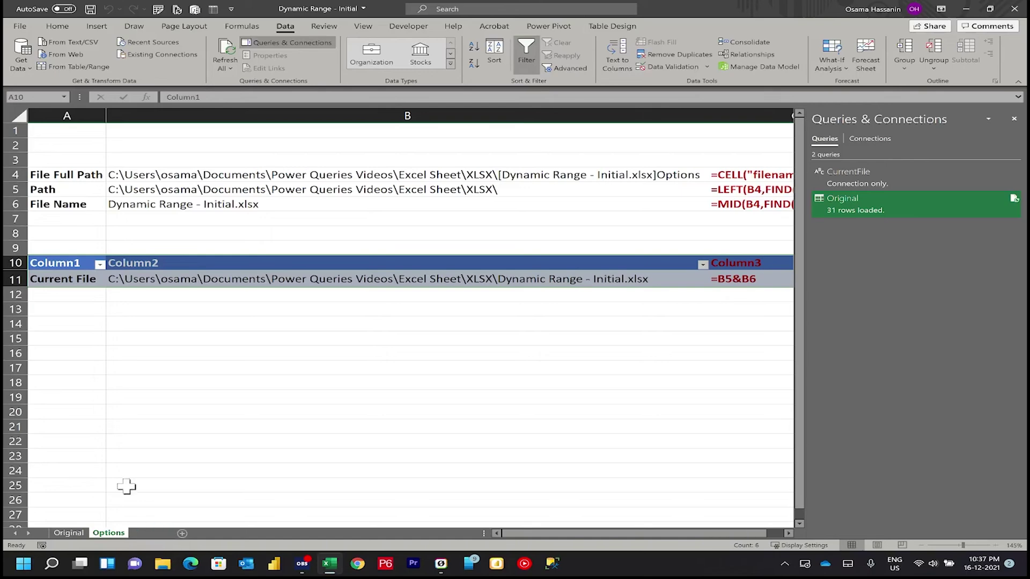
left_click(1013, 119)
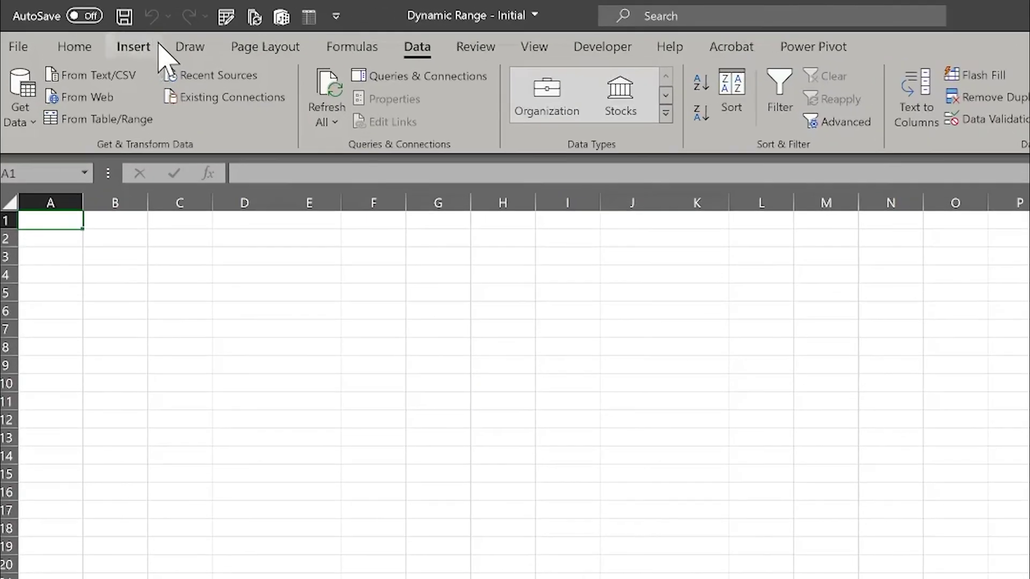
left_click(155, 47)
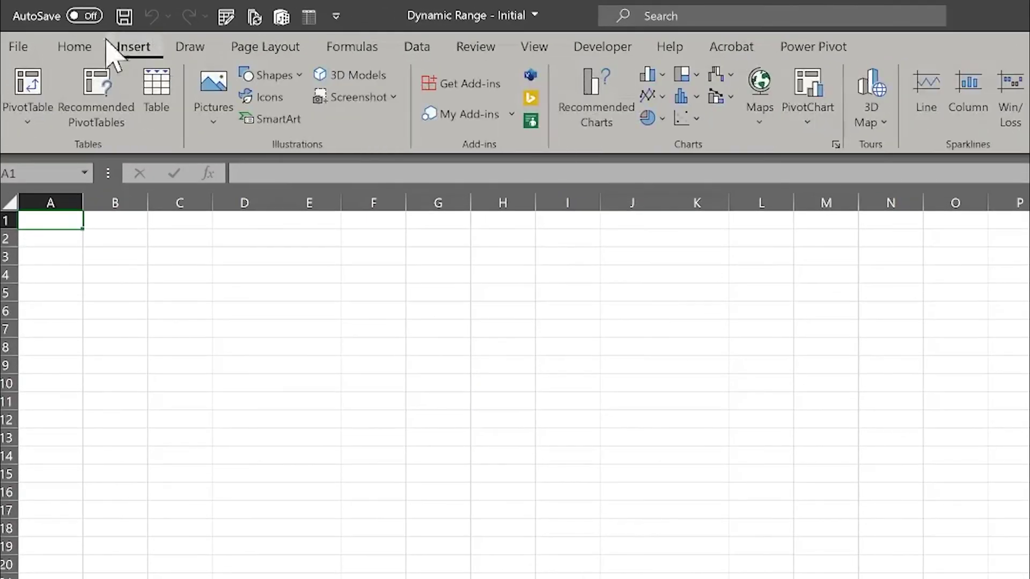
left_click(19, 122)
left_click(66, 151)
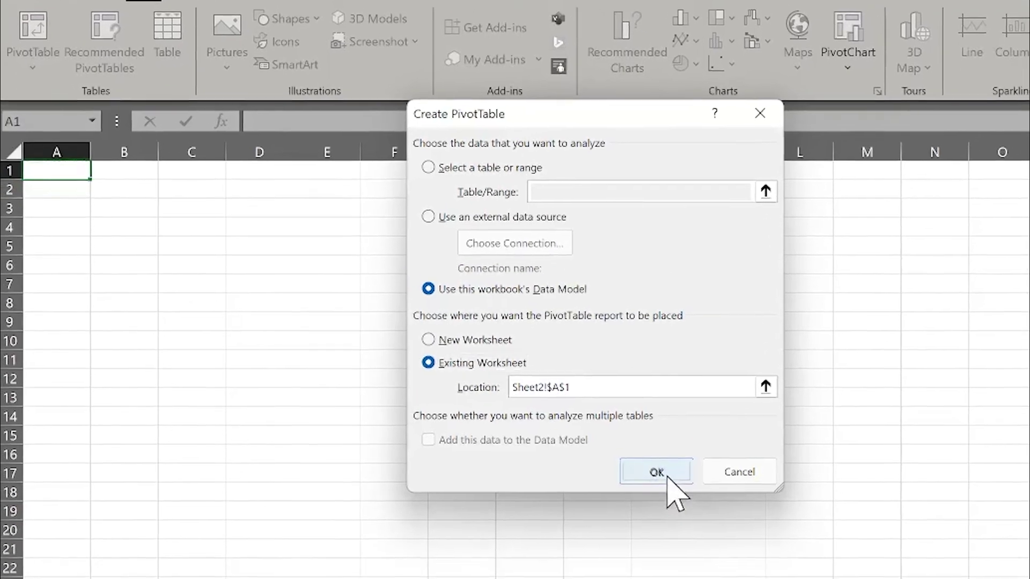
left_click(624, 508)
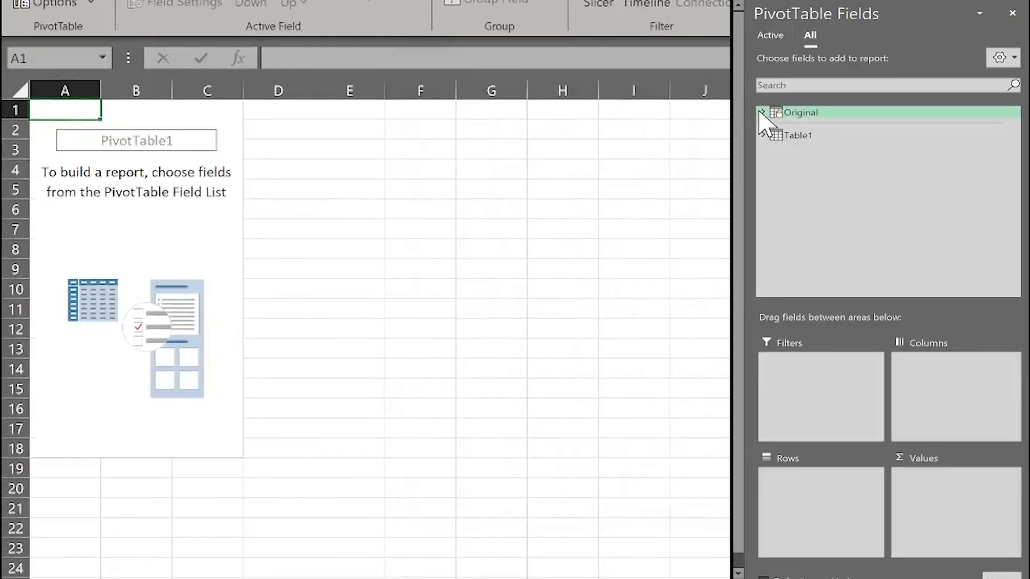
- Build the PivotTable from the Original table with Items as rows and Income, Expenses and Net as values
left_click(762, 112)
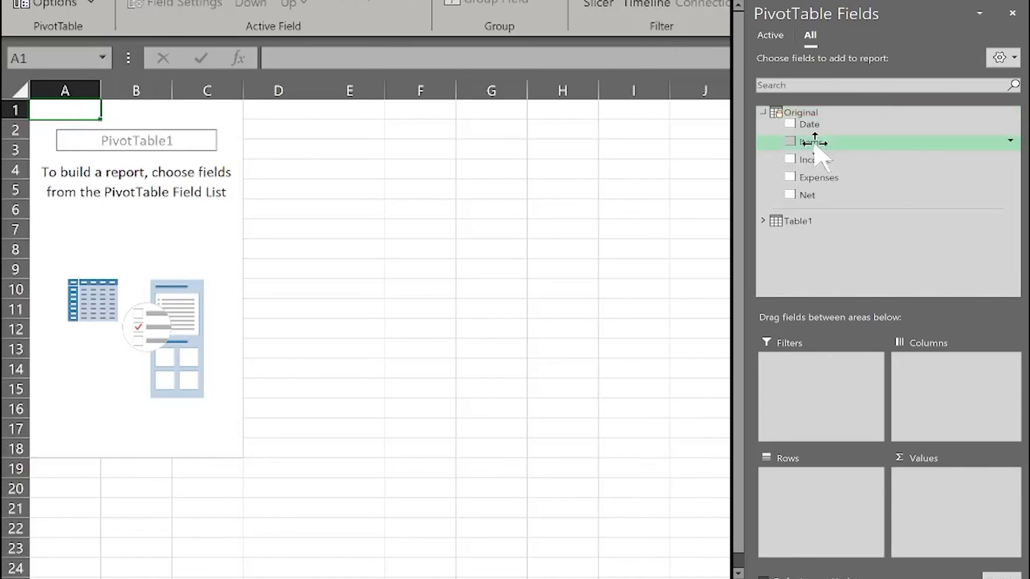
left_click_drag(814, 143, 824, 534)
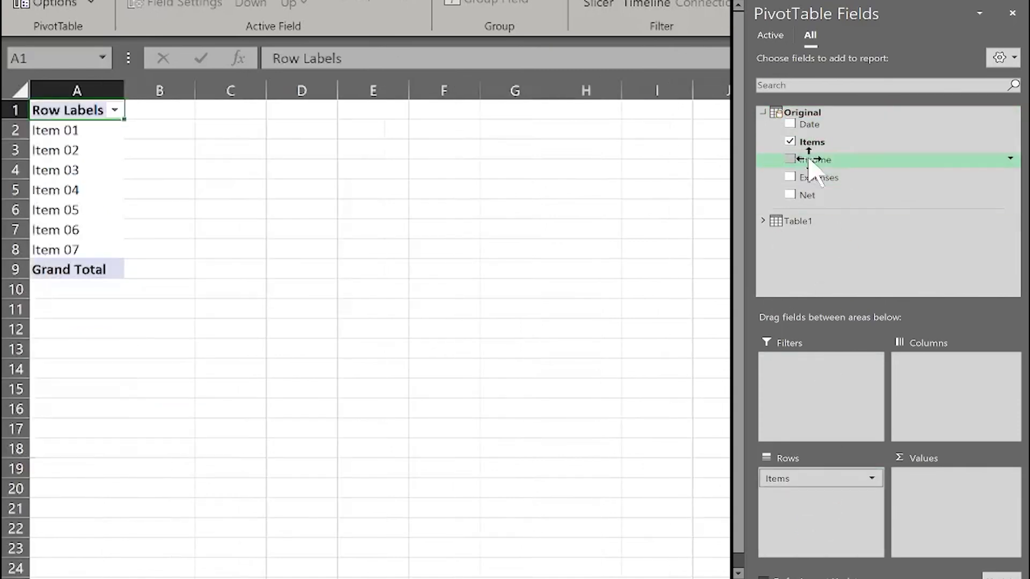
left_click_drag(809, 161, 942, 489)
left_click(788, 158)
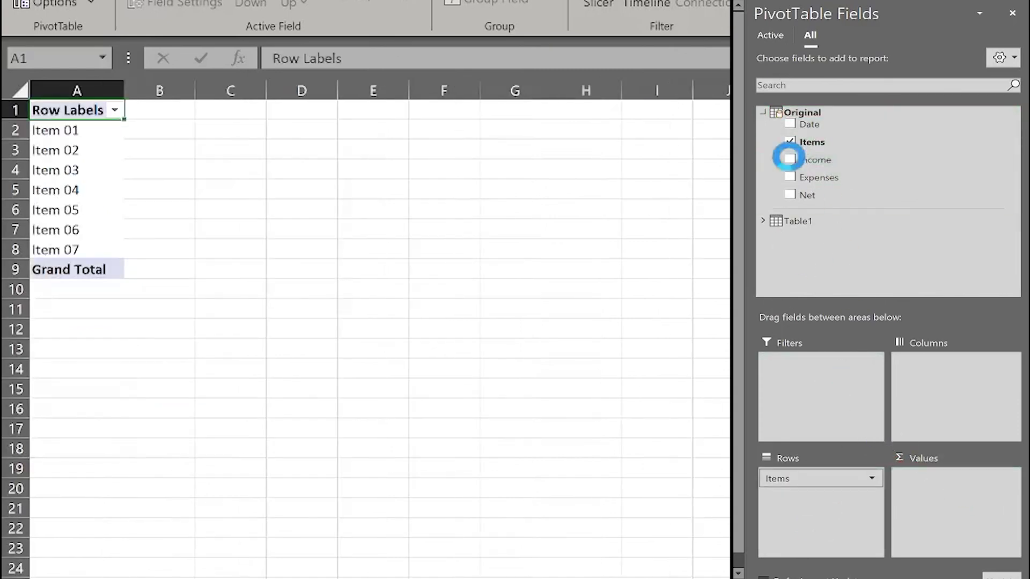
left_click_drag(817, 178, 960, 500)
left_click_drag(808, 196, 961, 500)
- Insert a PivotChart based on the workbook's Data Model at cell A14, below the PivotTable
left_click(75, 369)
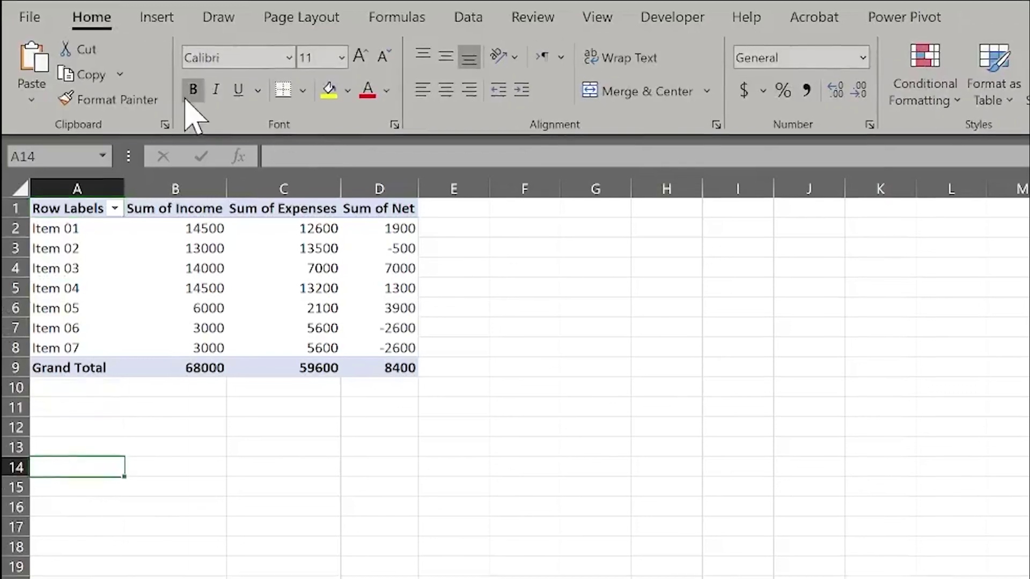
left_click(154, 20)
left_click(893, 97)
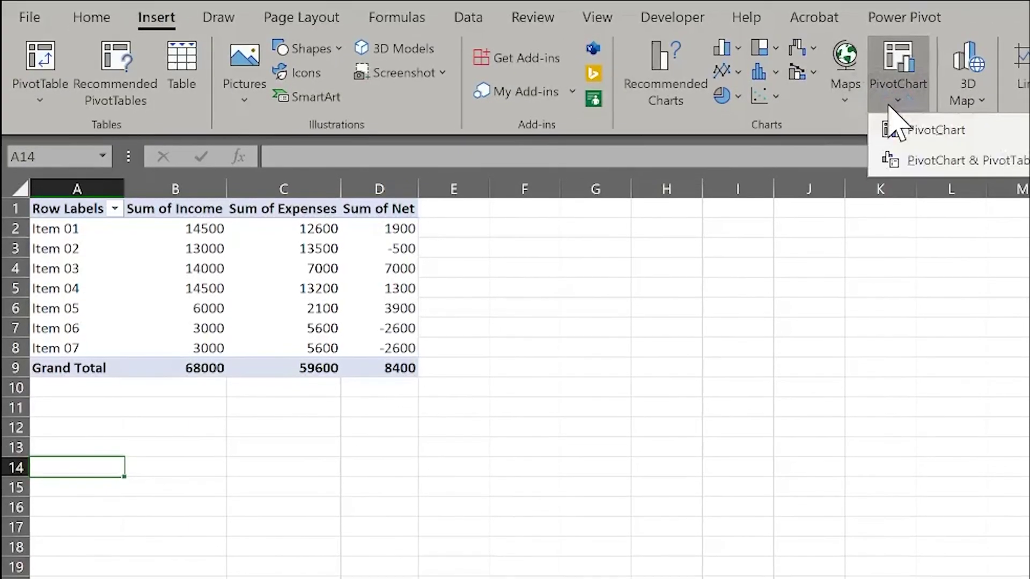
left_click(944, 131)
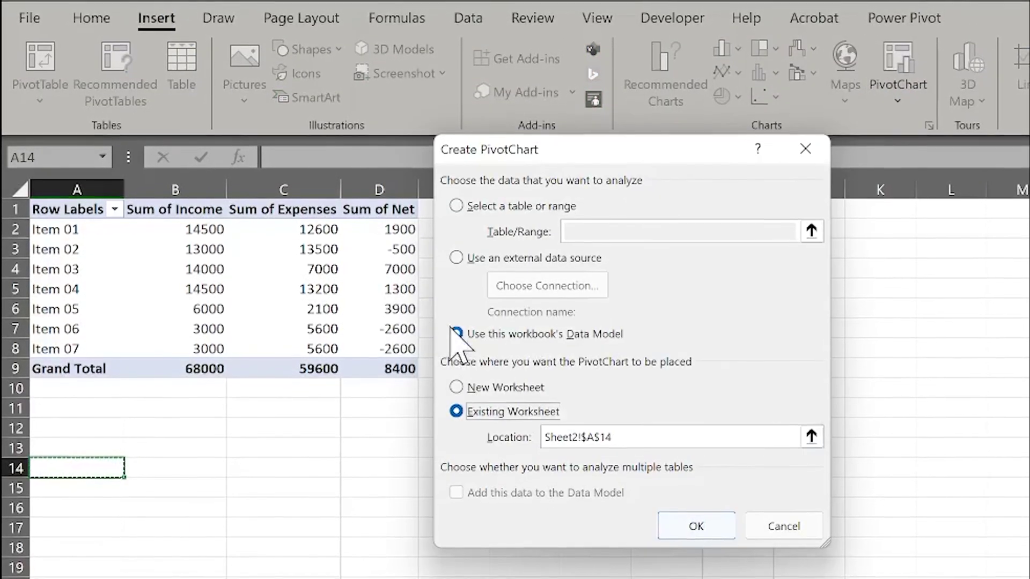
left_click(696, 526)
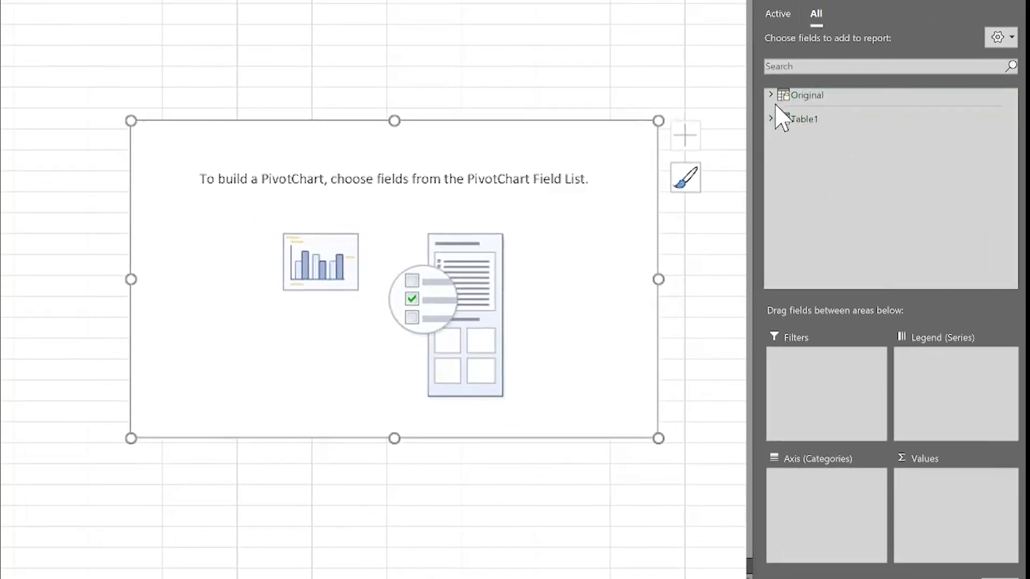
- Set Date without its month grouping as the PivotChart's axis and add Income, Expenses and Net from the Original table as values
left_click(772, 95)
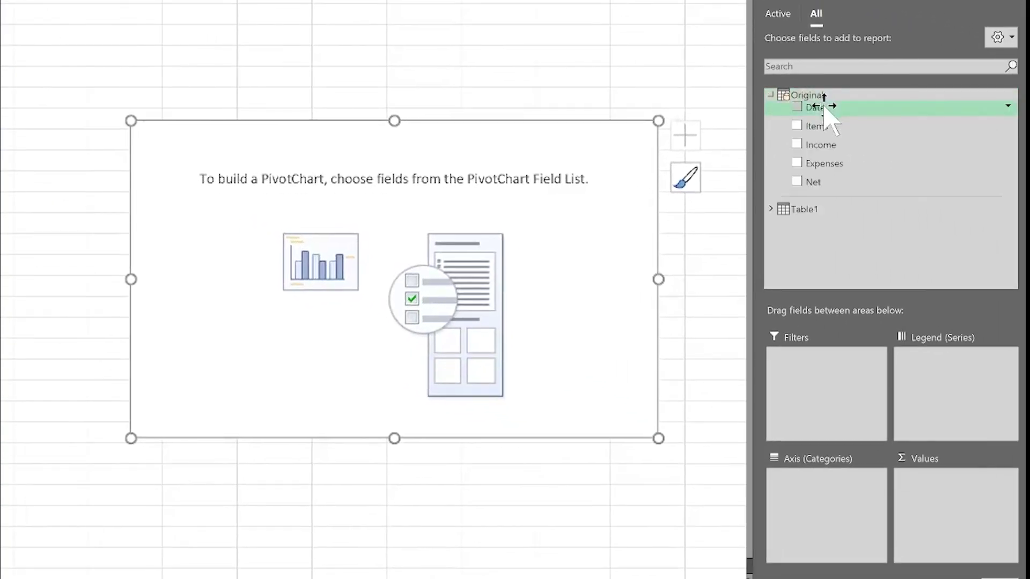
left_click_drag(824, 110, 815, 490)
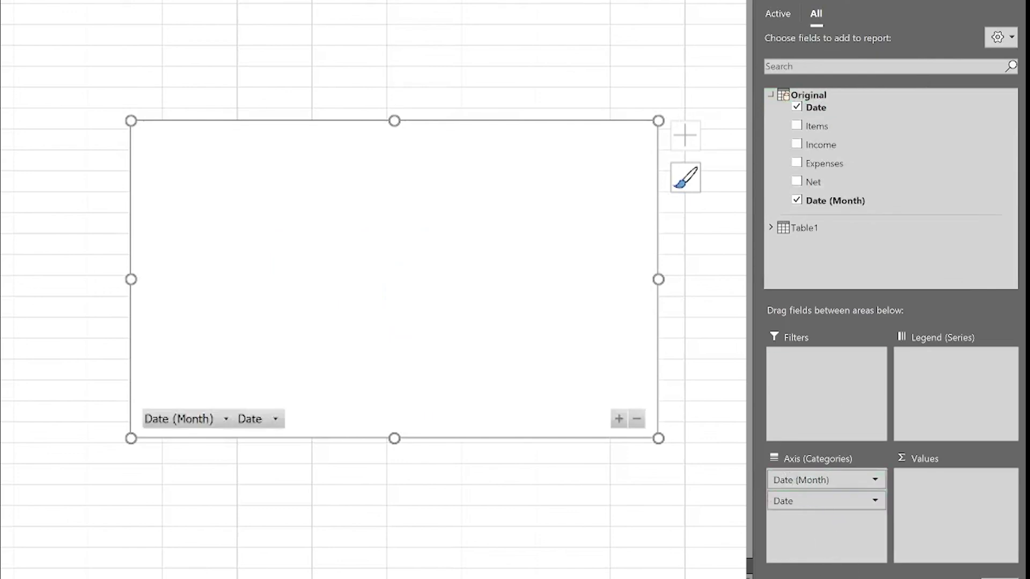
left_click_drag(716, 563, 715, 563)
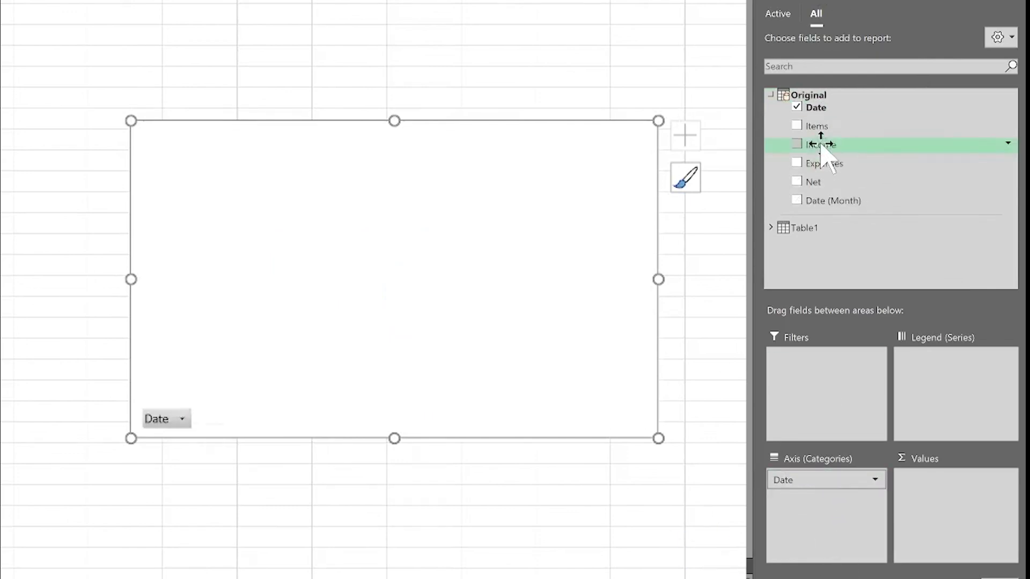
left_click_drag(816, 144, 935, 512)
mouse_move(810, 163)
left_mouse_down()
mouse_move(906, 416)
mouse_move(960, 507)
left_mouse_up()
left_click_drag(812, 181, 937, 524)
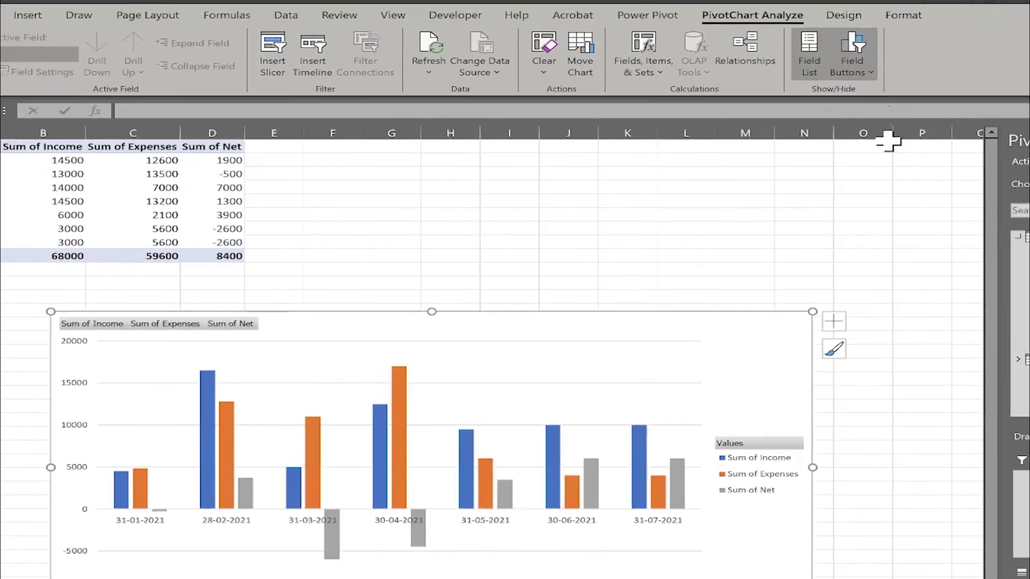
- Change the PivotChart to a Combo chart with Income and Expenses as clustered columns and Net as a line
left_click(843, 15)
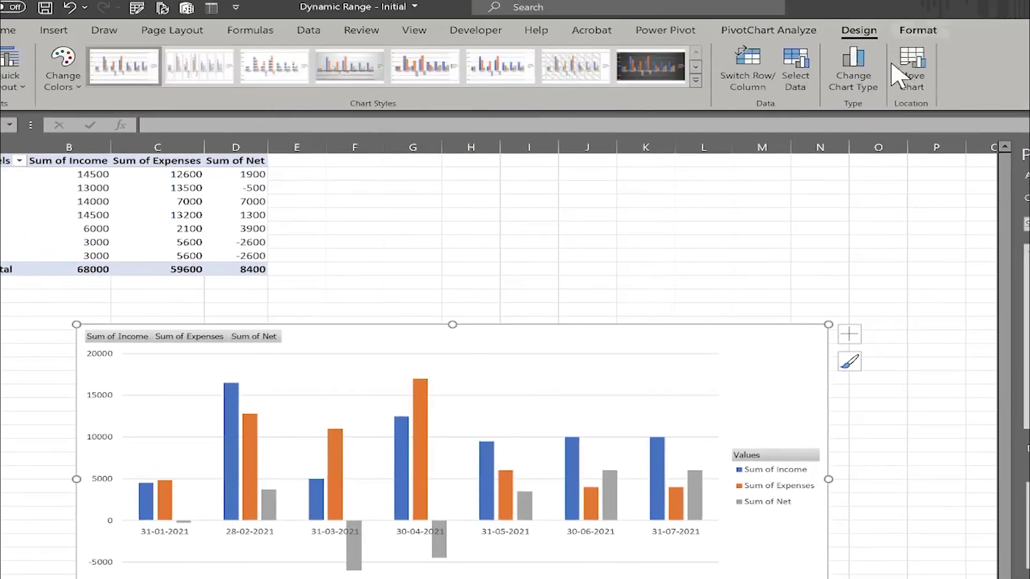
left_click(845, 64)
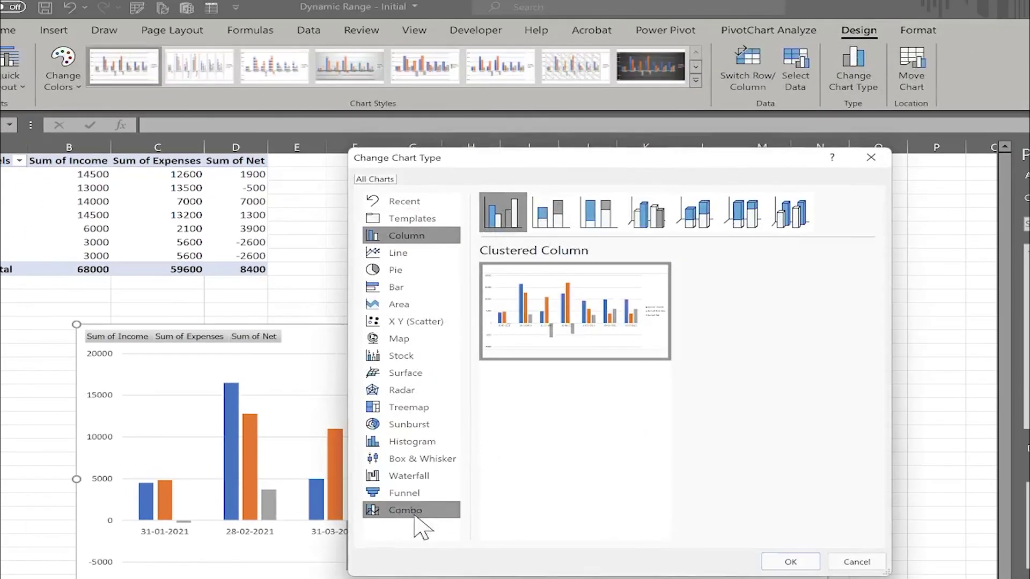
left_click(397, 512)
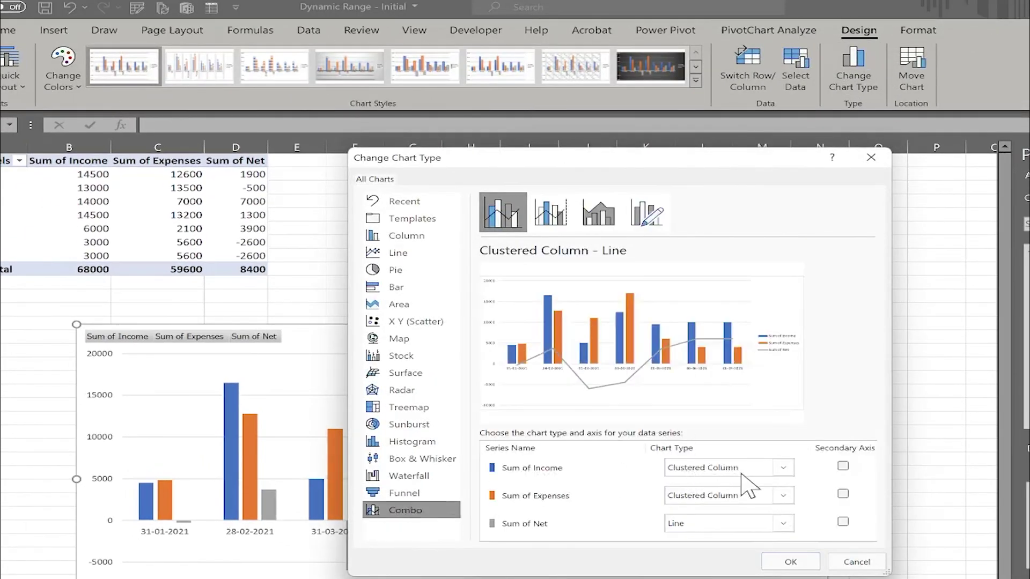
left_click(718, 530)
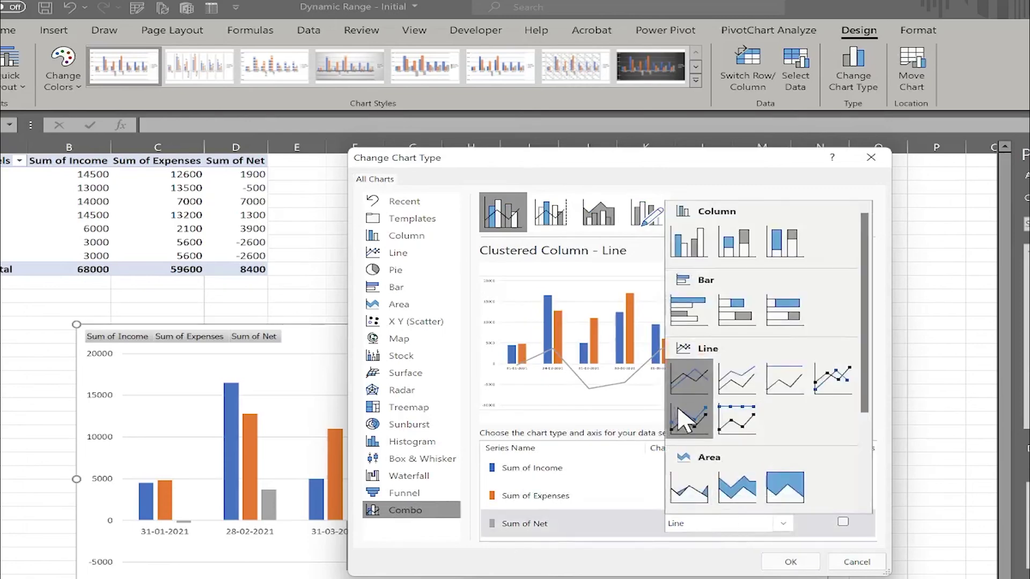
left_click(711, 397)
left_click(789, 562)
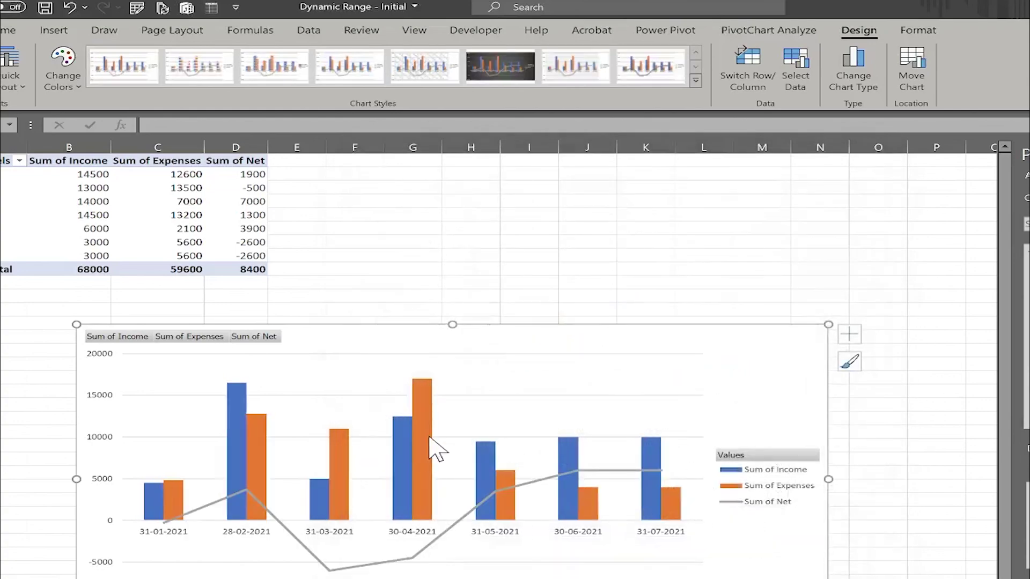
- Recolor the Sum of Net line in the PivotChart dark red
left_click(407, 560)
left_click(917, 30)
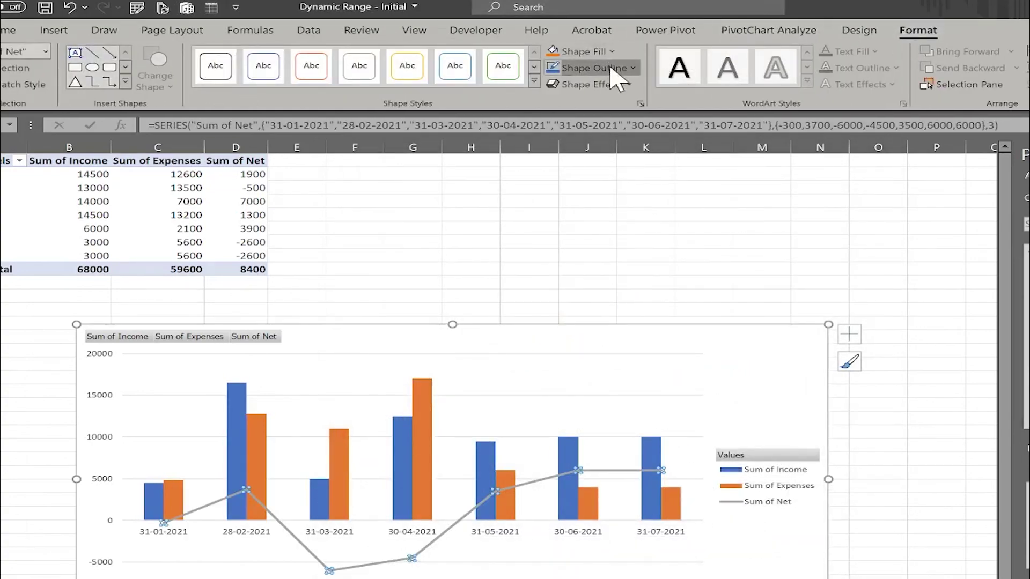
left_click(552, 68)
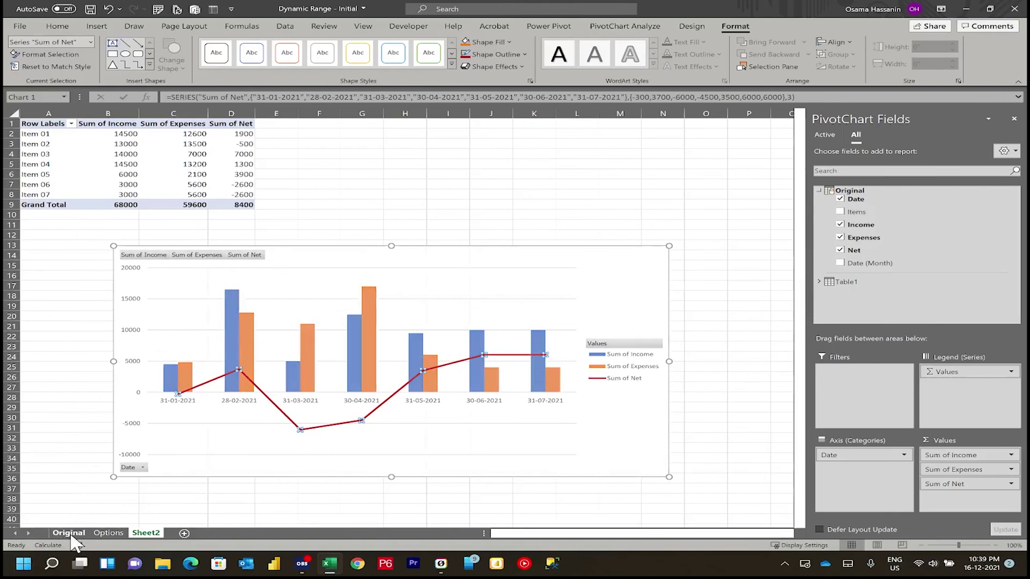
- On the Original sheet, insert a copy of the Item 07 row above the Total row and rename the item Item 08
left_click(121, 578)
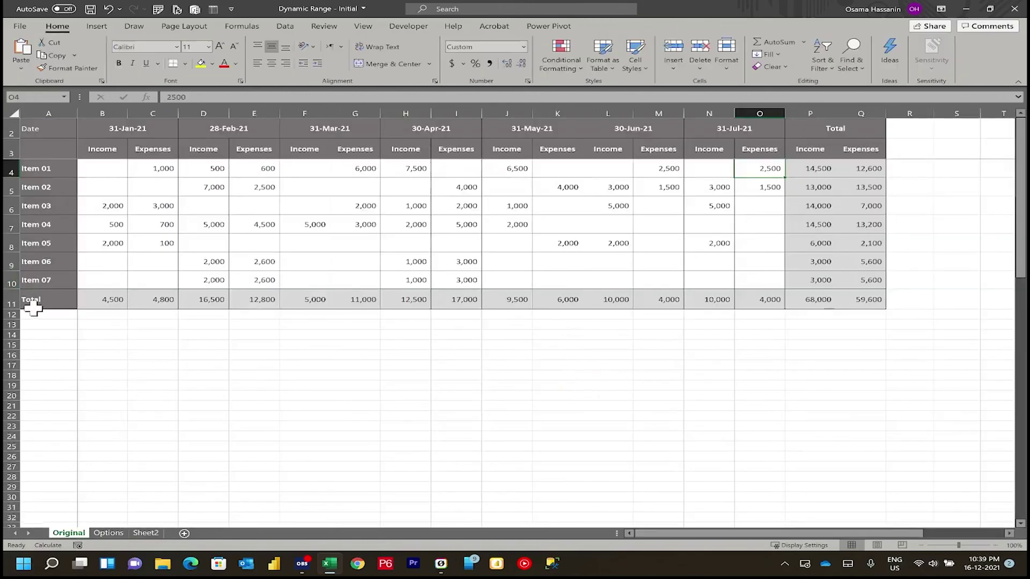
left_click(9, 279)
key("ctrl+c")
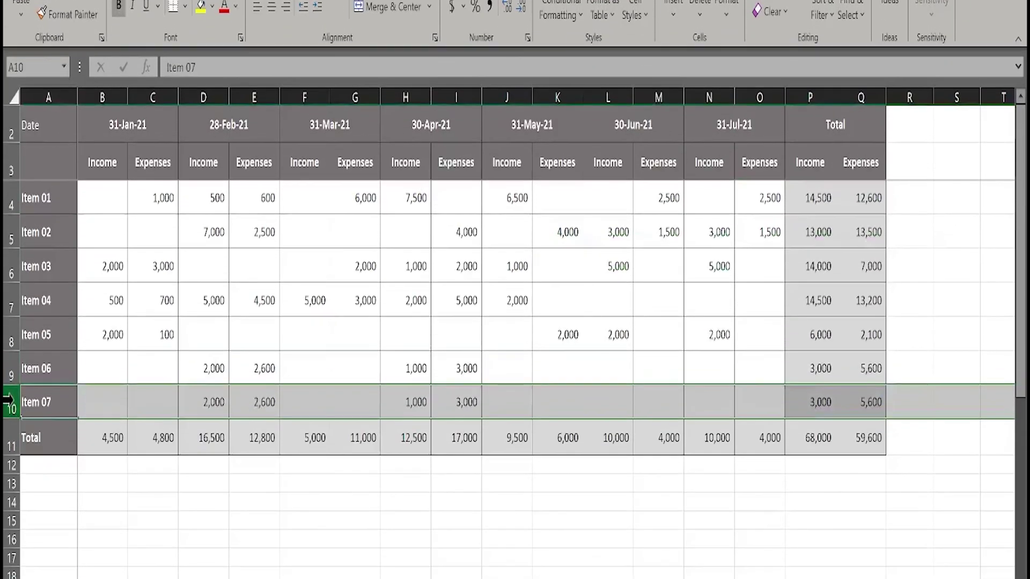
right_click(10, 399)
left_click(60, 561)
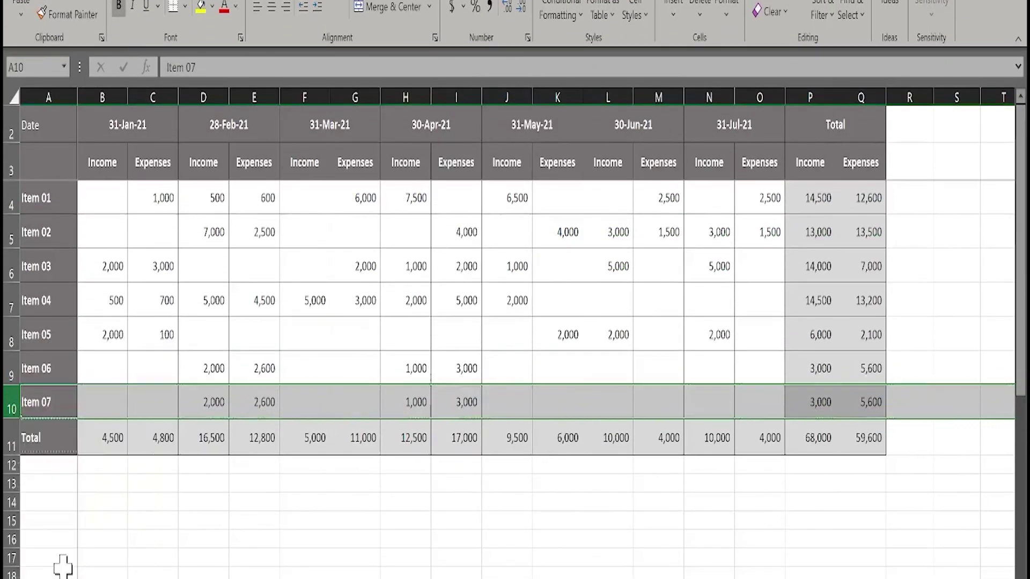
key("F2")
key("Escape")
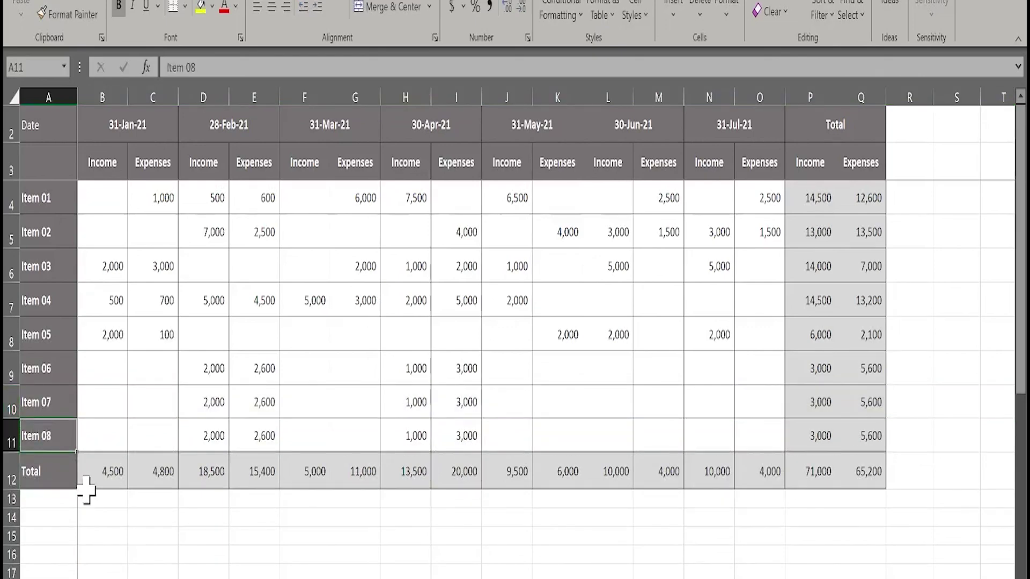
- Insert a copy of the 30-Jun-21 Income and Expenses columns on the Original sheet so the months extend to 31-Aug-21
left_click_drag(615, 91, 648, 92)
key("ctrl+c")
right_click(616, 91)
left_click(686, 241)
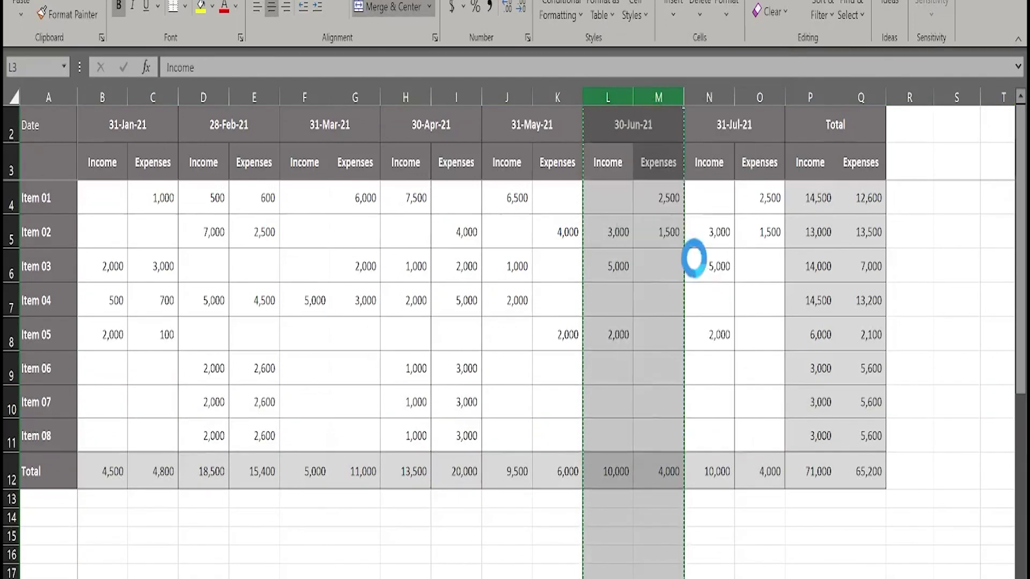
left_click(546, 240)
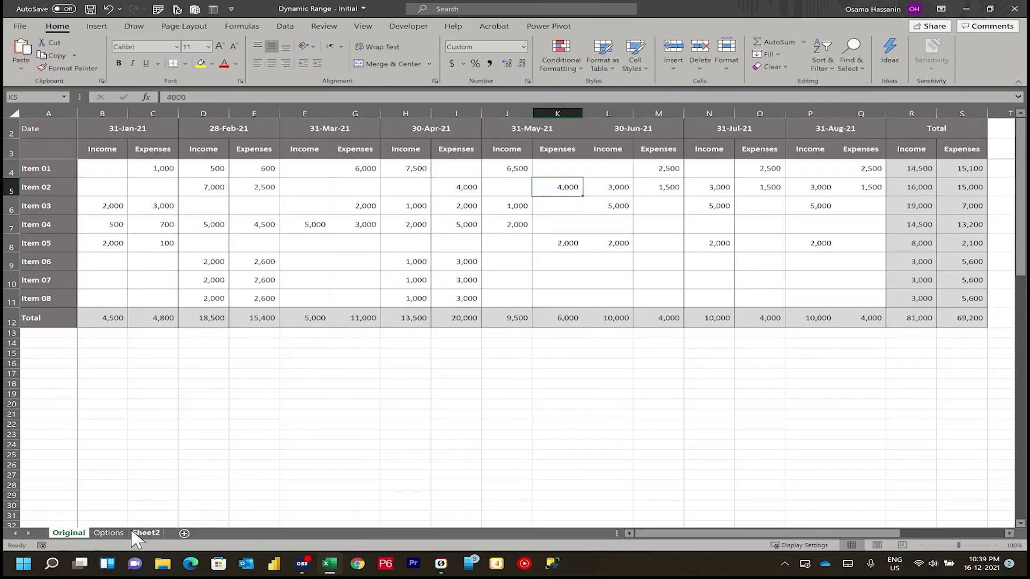
- Refresh the PivotTable on Sheet2, and check its Item 08 row and the 31-08-2021 category in the chart
left_click(143, 533)
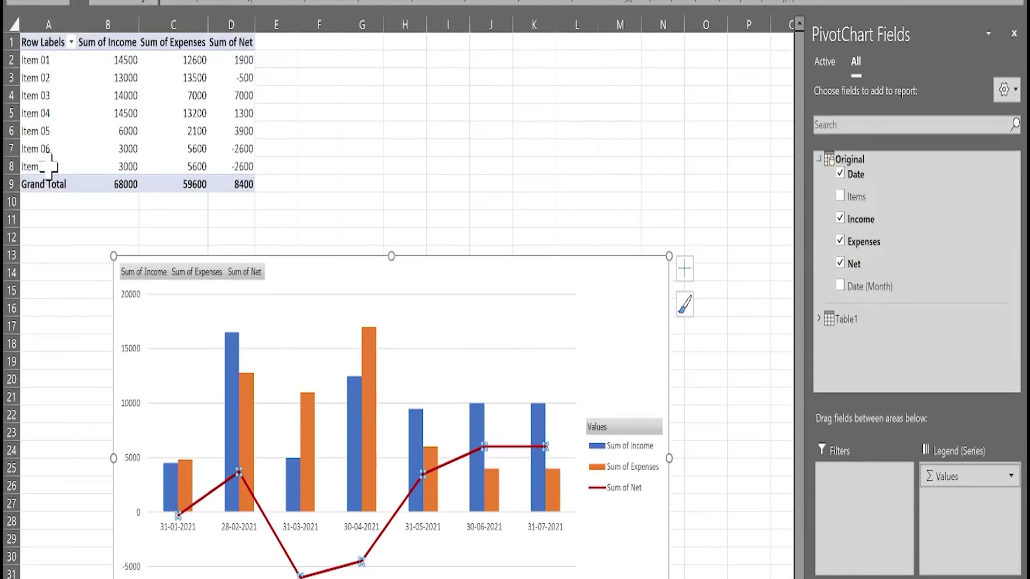
left_click(48, 151)
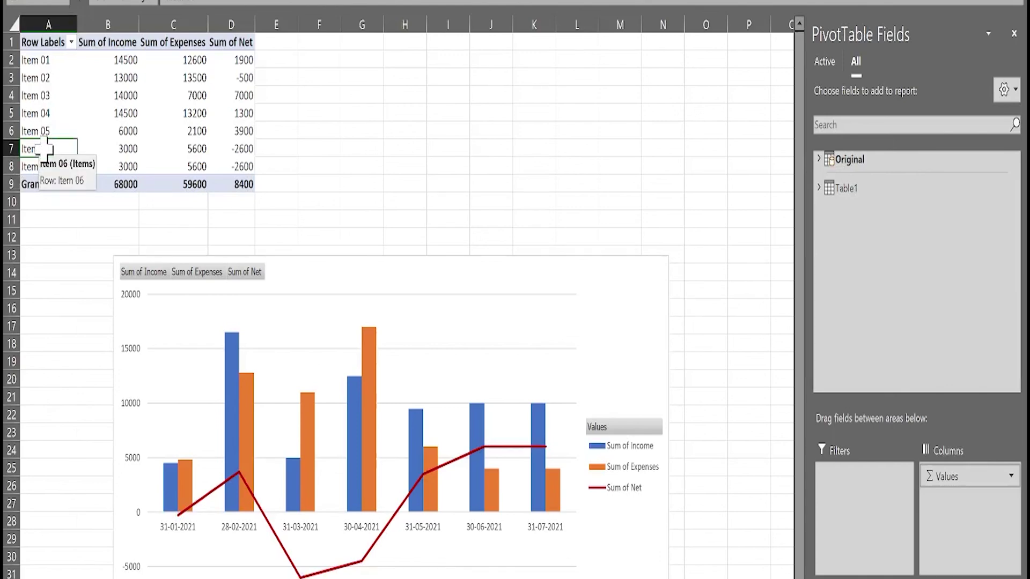
left_click(44, 149)
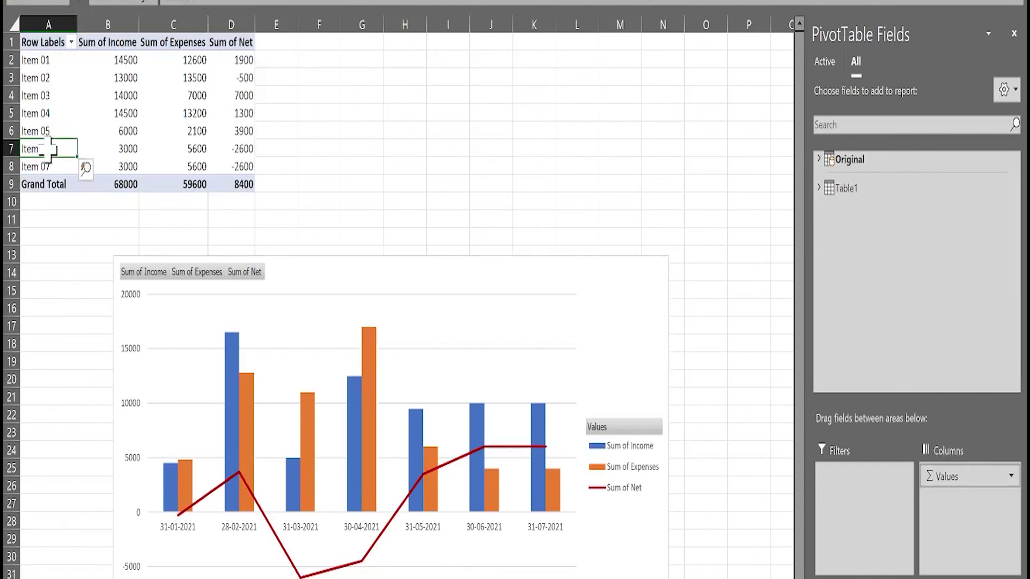
right_click(49, 151)
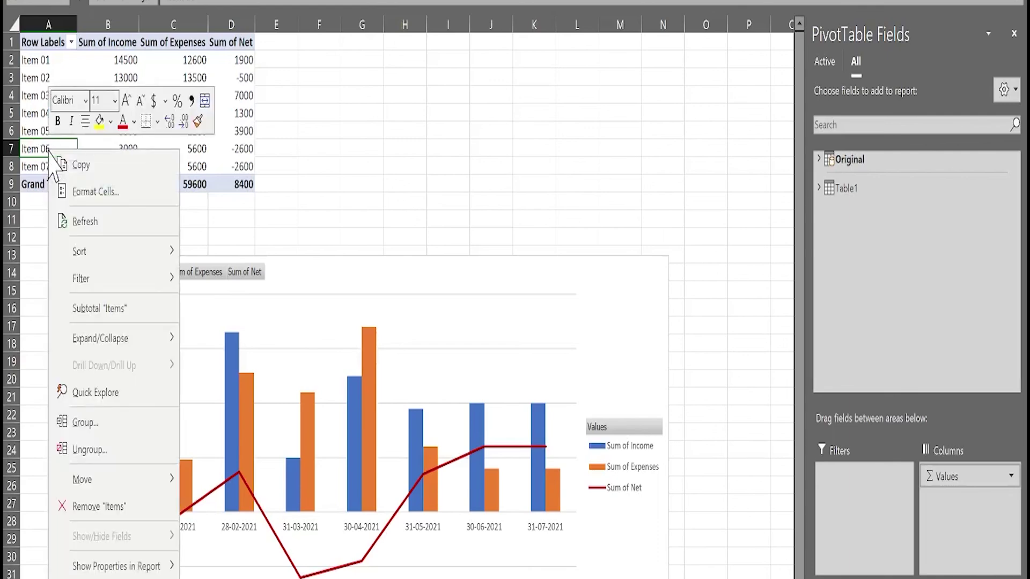
left_click(102, 224)
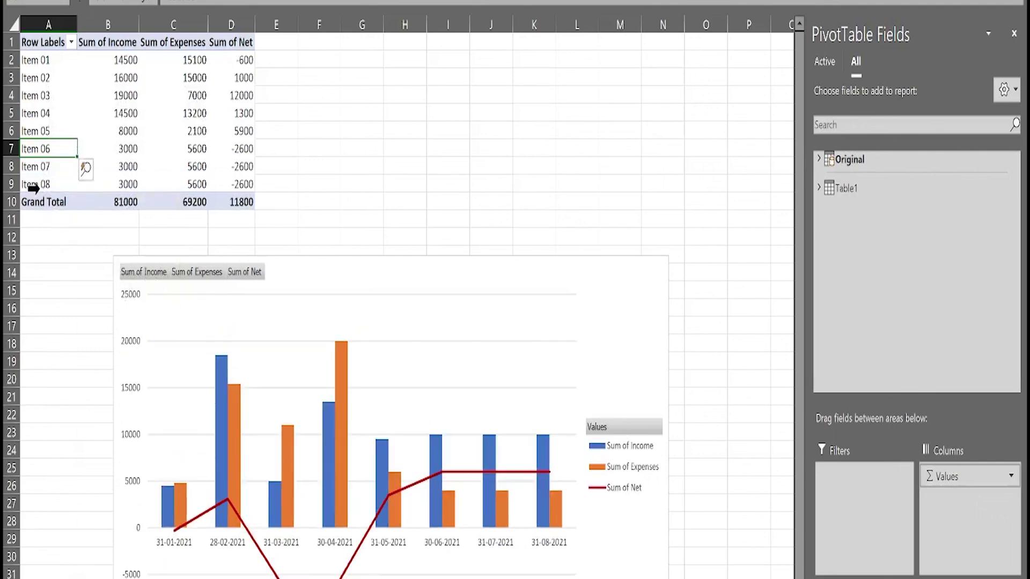
left_click(33, 187)
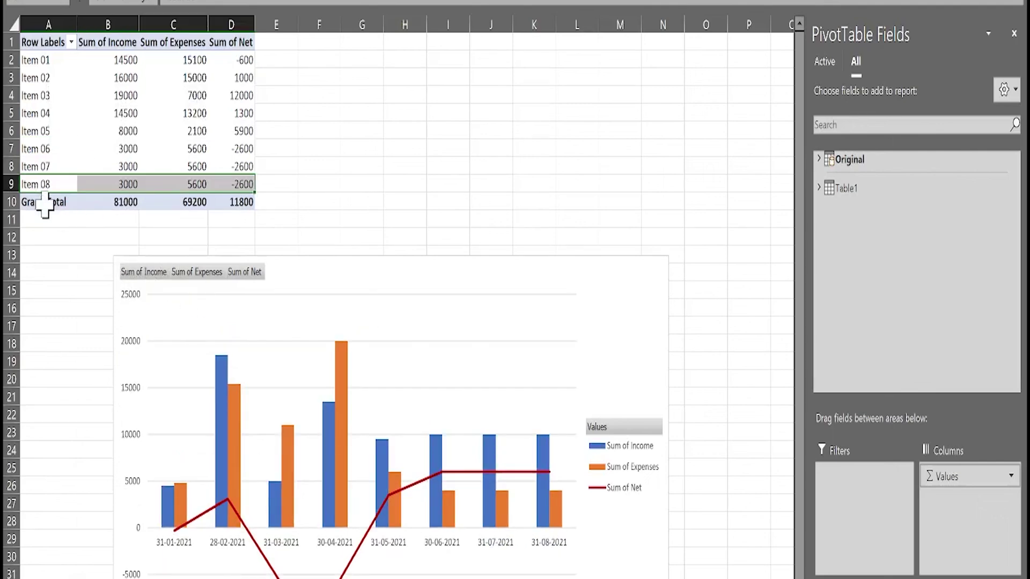
left_click(548, 560)
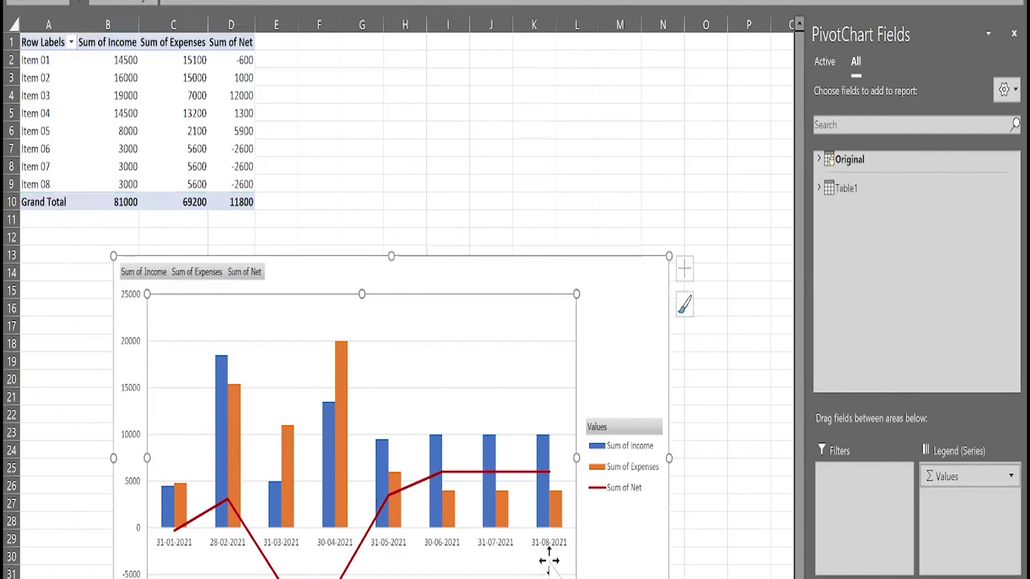
mouse_move(90, 140)
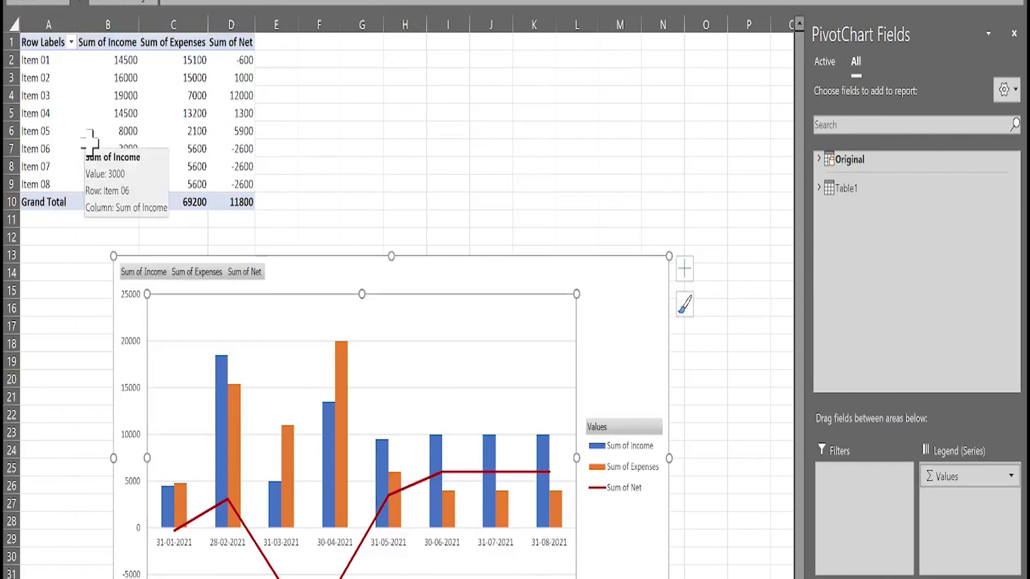